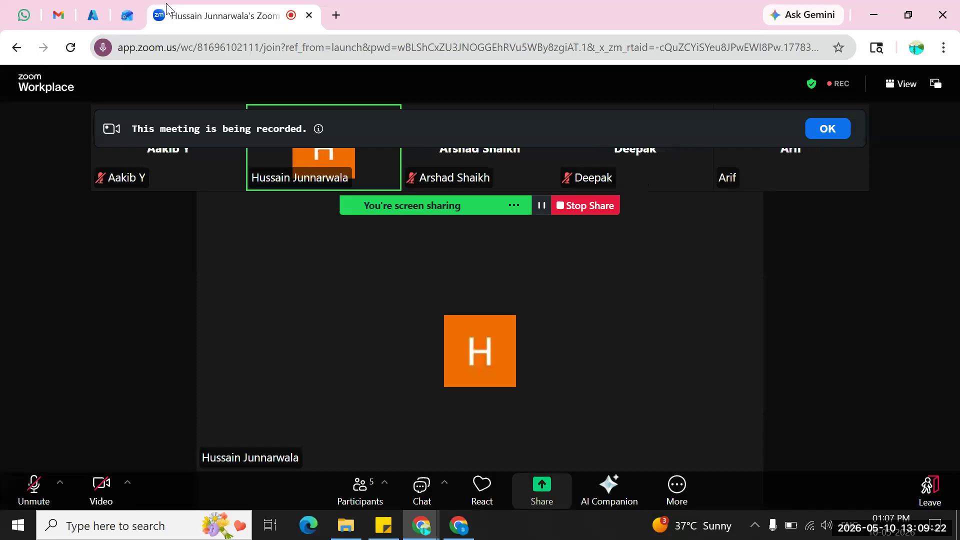
Switch to the Azure portal and start the virtual machine AZWINTESTNEUAPP03.
click(125, 22)
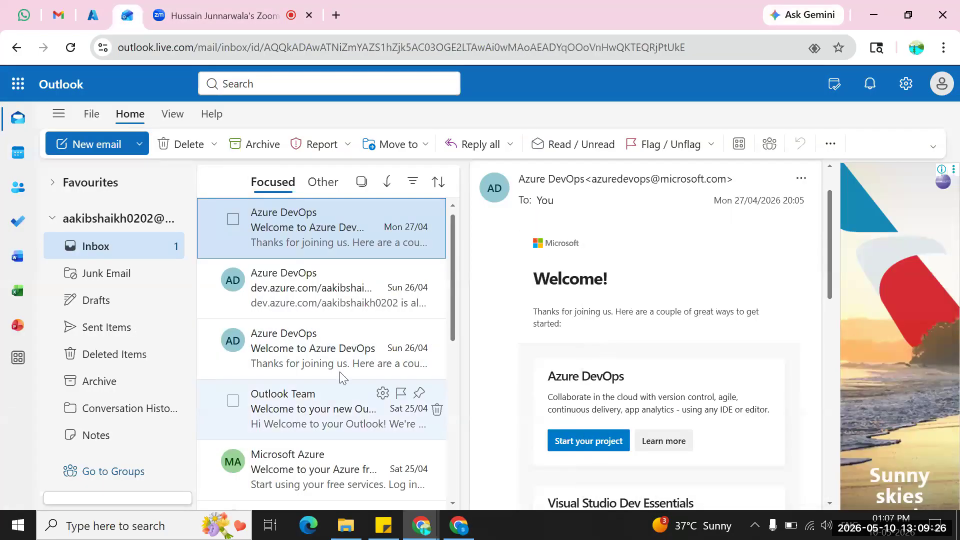
click(93, 15)
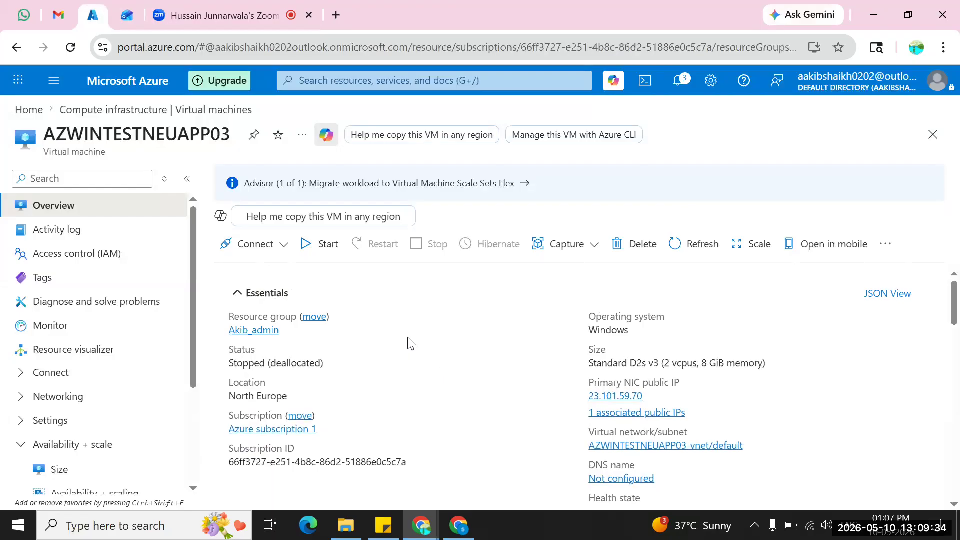
click(328, 245)
click(229, 16)
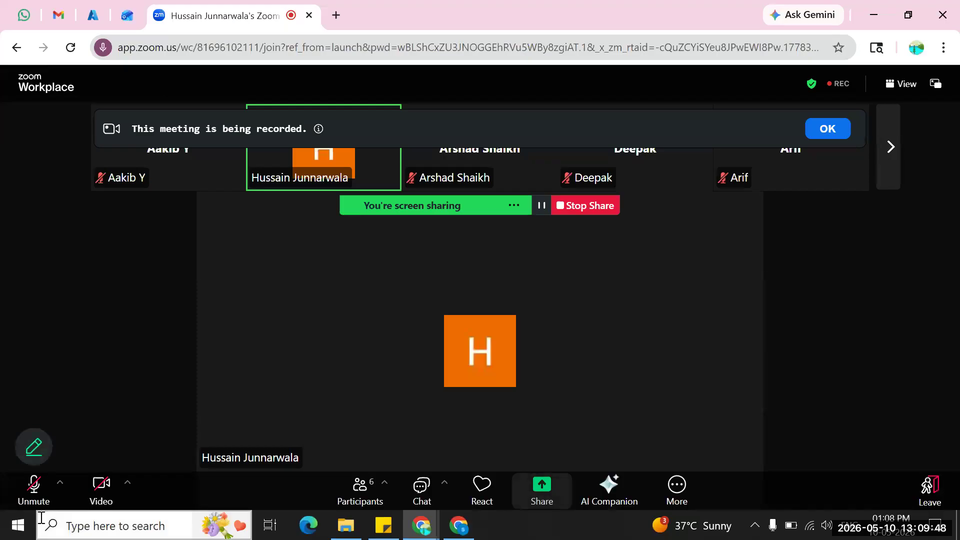
click(92, 15)
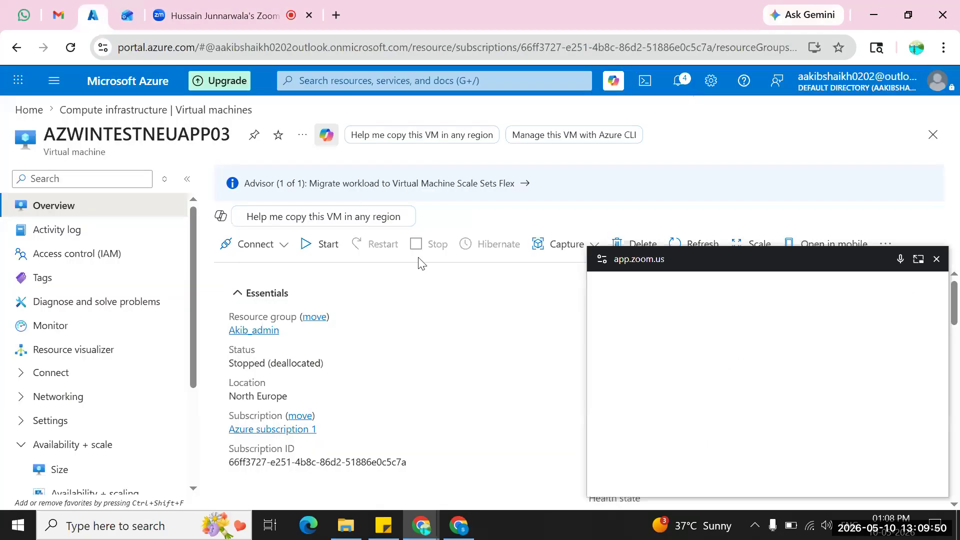
click(938, 260)
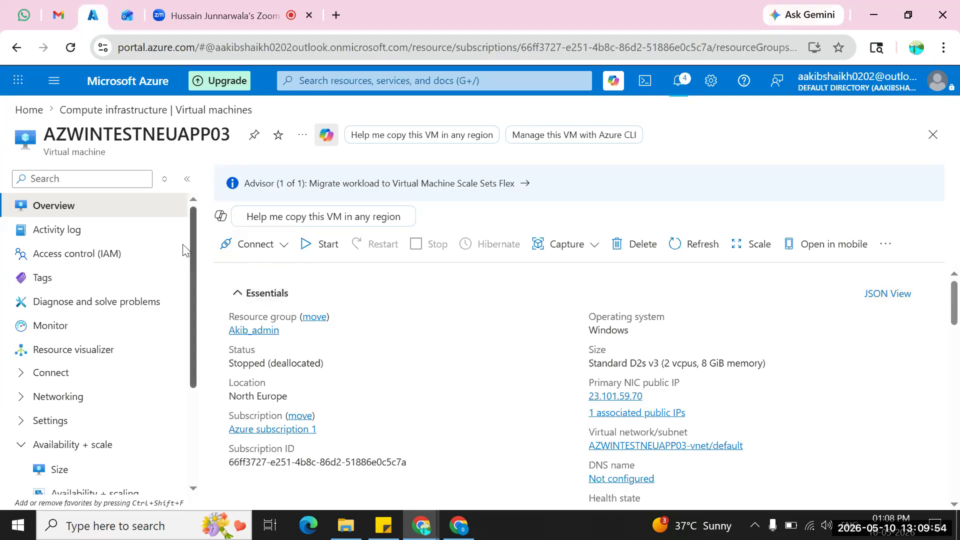
scroll(447, 337, down, 5)
scroll(449, 343, up, 5)
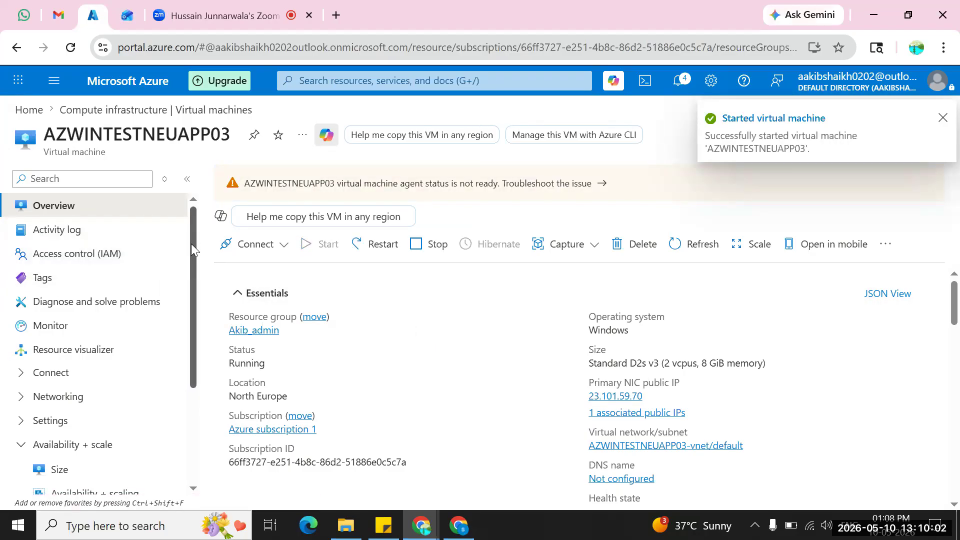
Close and reopen AZWINTESTNEUAPP03 from the virtual machines list, and review its status and properties.
click(188, 181)
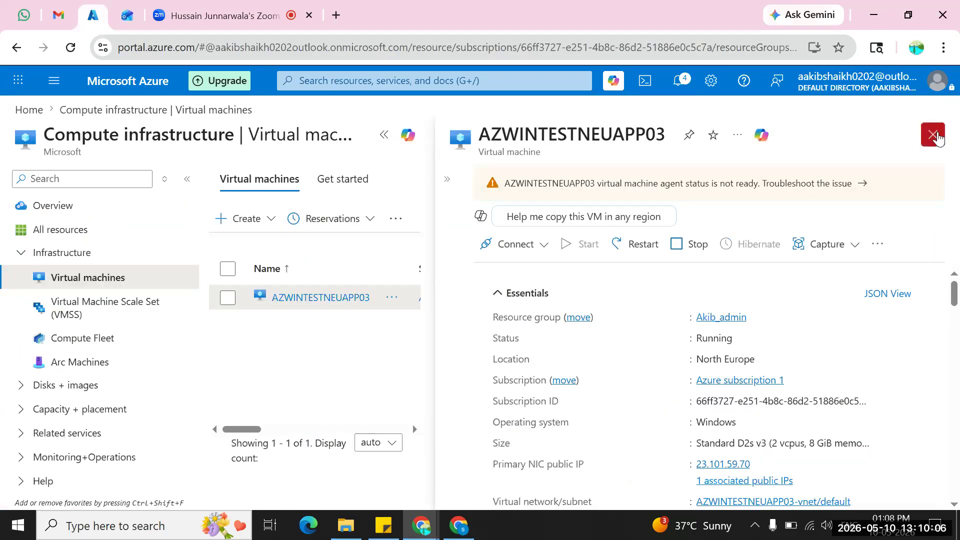
click(934, 136)
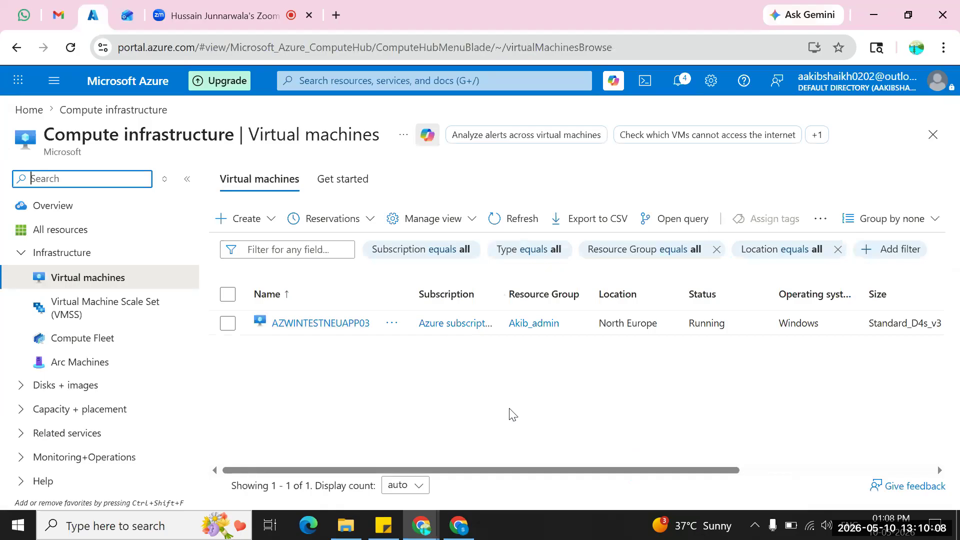
click(343, 324)
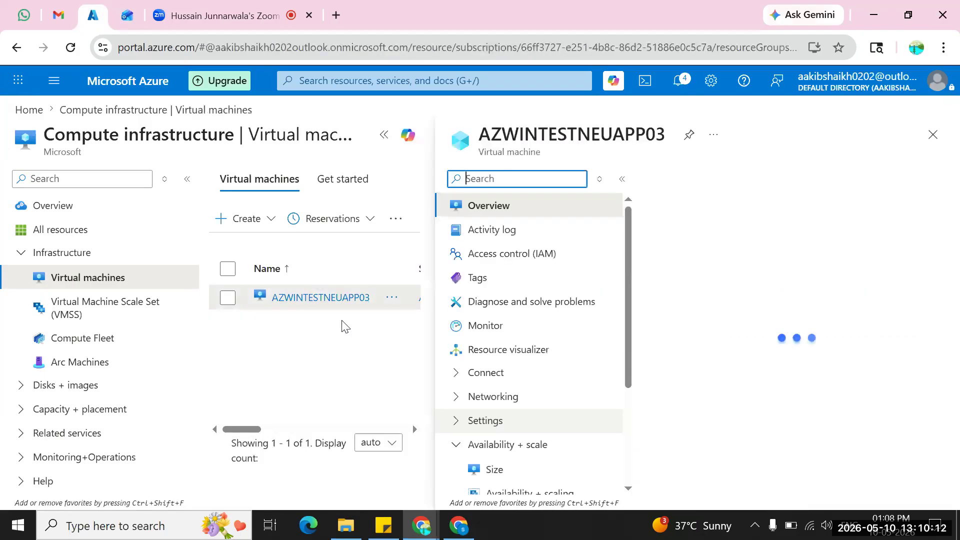
scroll(497, 373, down, 3)
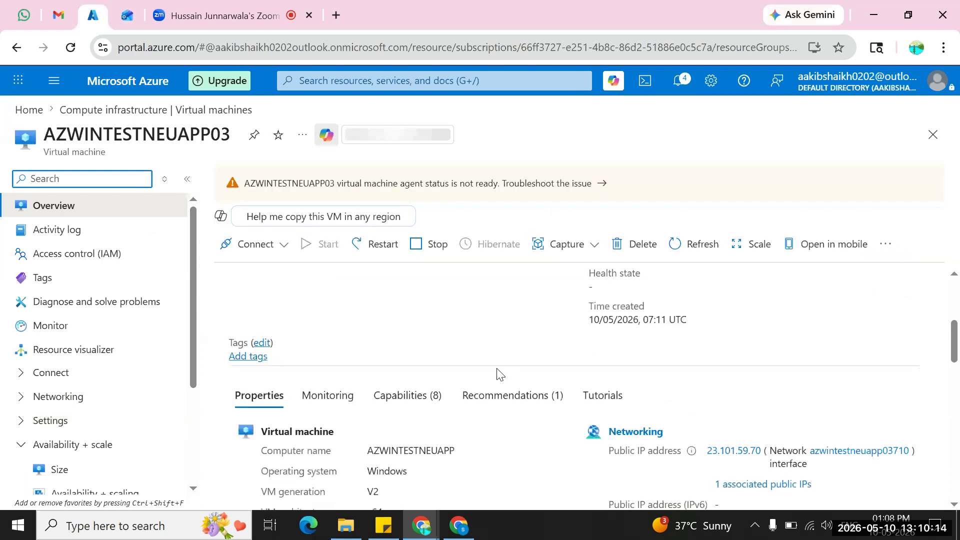
scroll(497, 373, down, 2)
scroll(497, 374, down, 3)
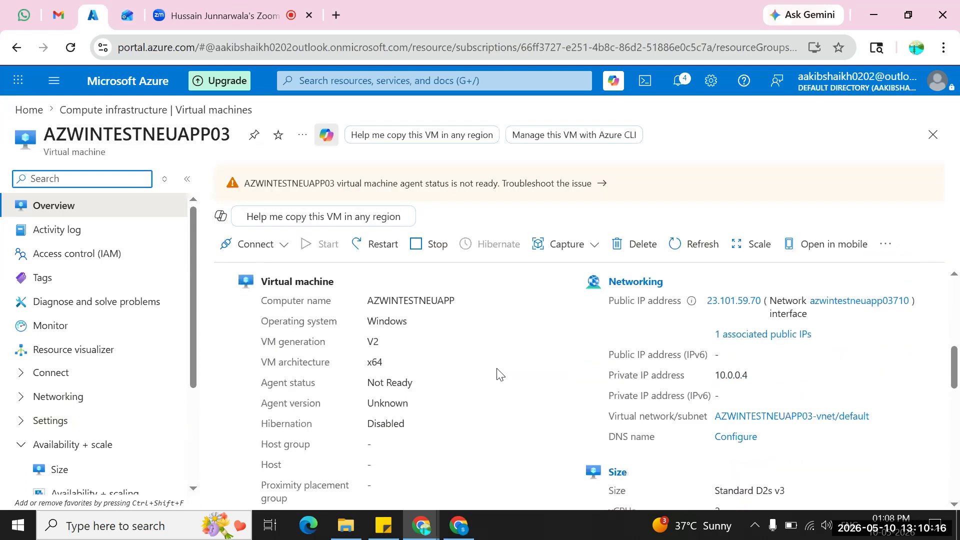
scroll(497, 374, up, 3)
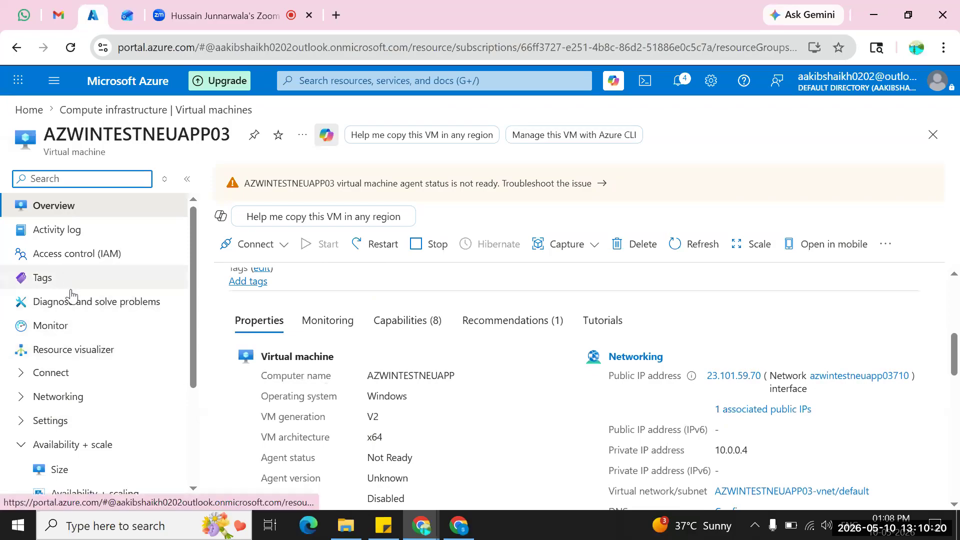
scroll(72, 298, down, 3)
scroll(72, 300, down, 3)
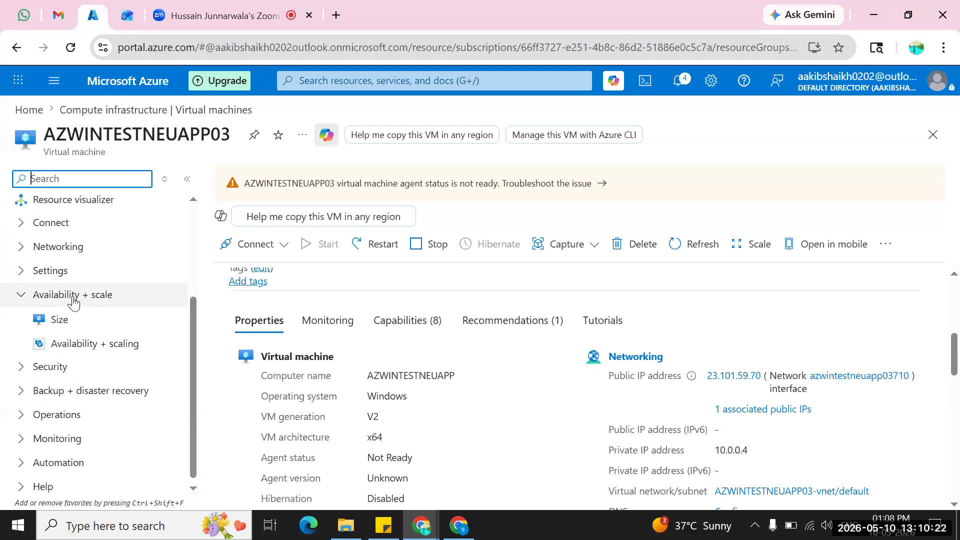
click(27, 298)
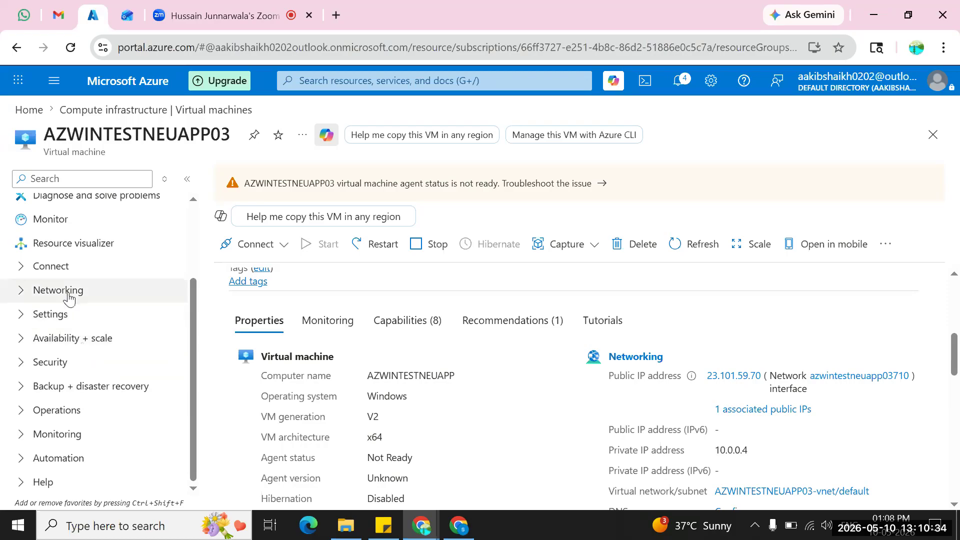
click(82, 418)
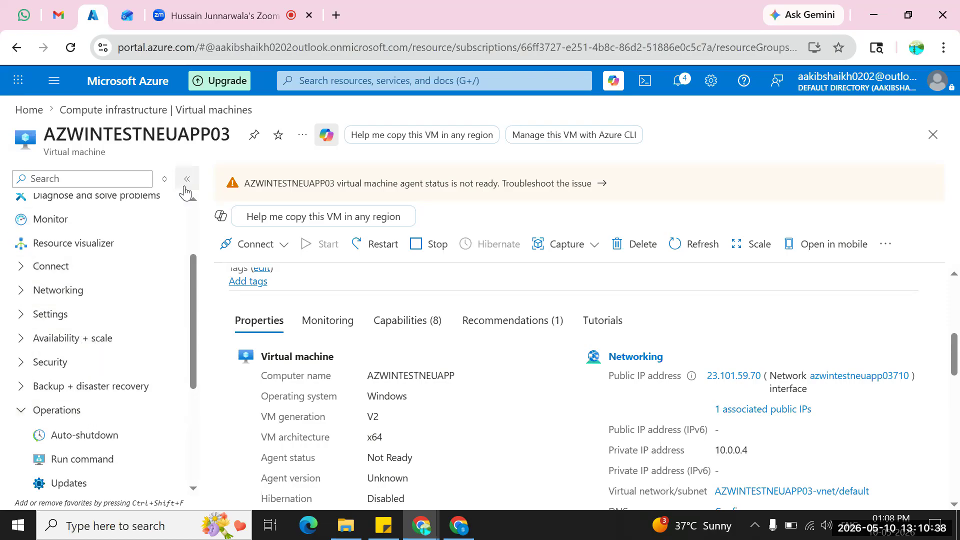
scroll(161, 340, down, 4)
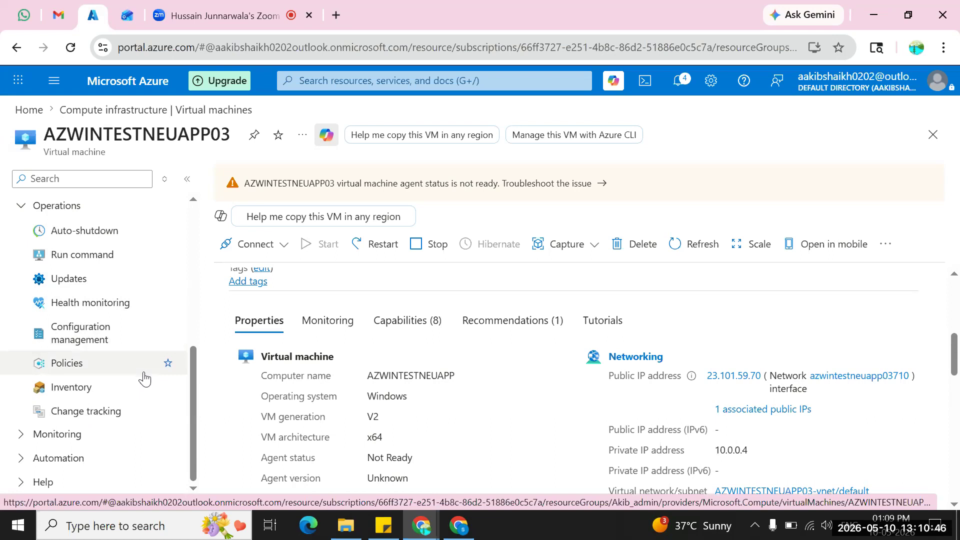
scroll(144, 380, up, 4)
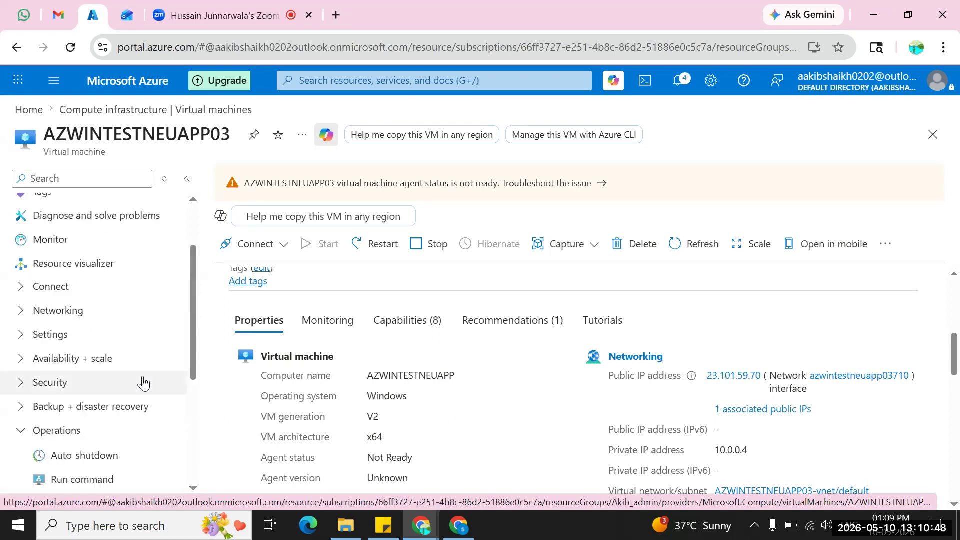
click(67, 434)
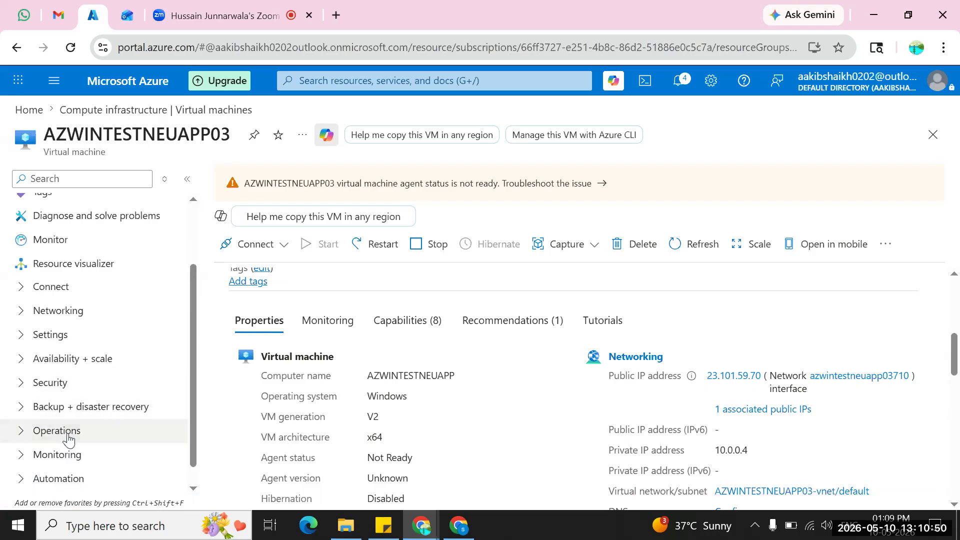
click(70, 180)
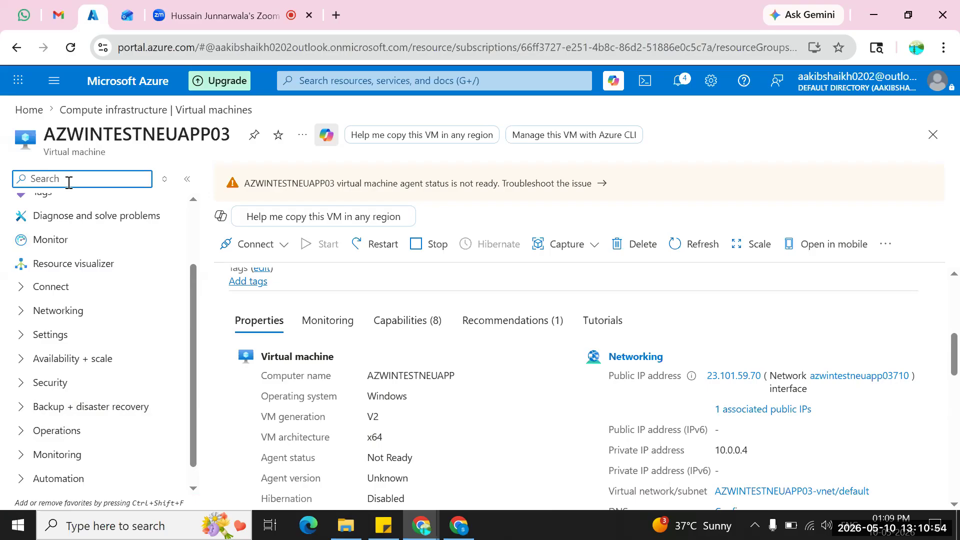
text(Disk)
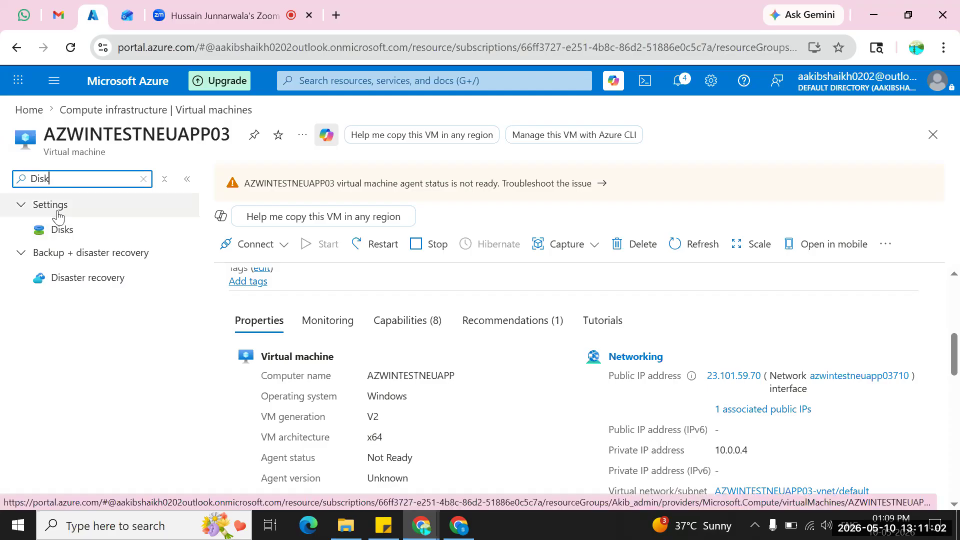
click(144, 178)
Open the virtual machine's disk settings, open its OS disk, and check the disk size.
scroll(125, 324, down, 2)
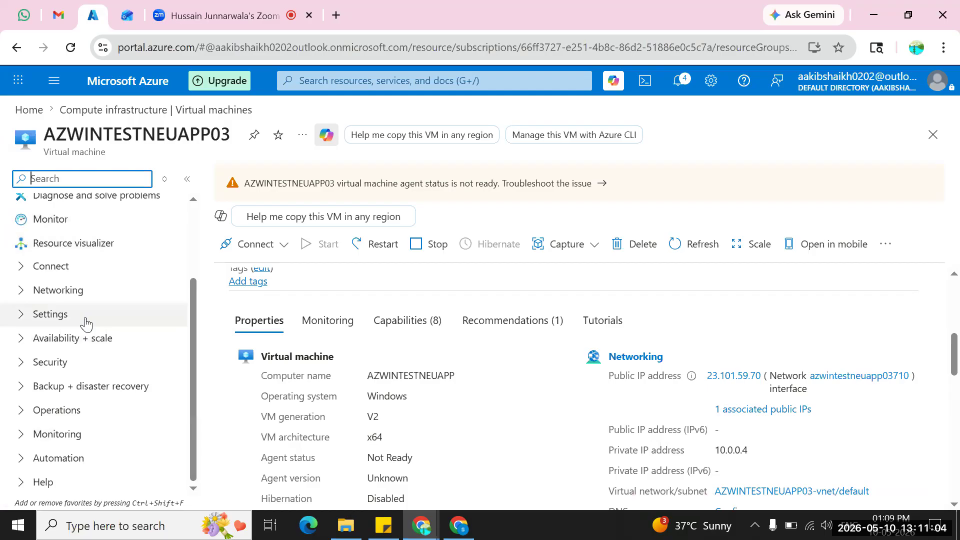
click(68, 319)
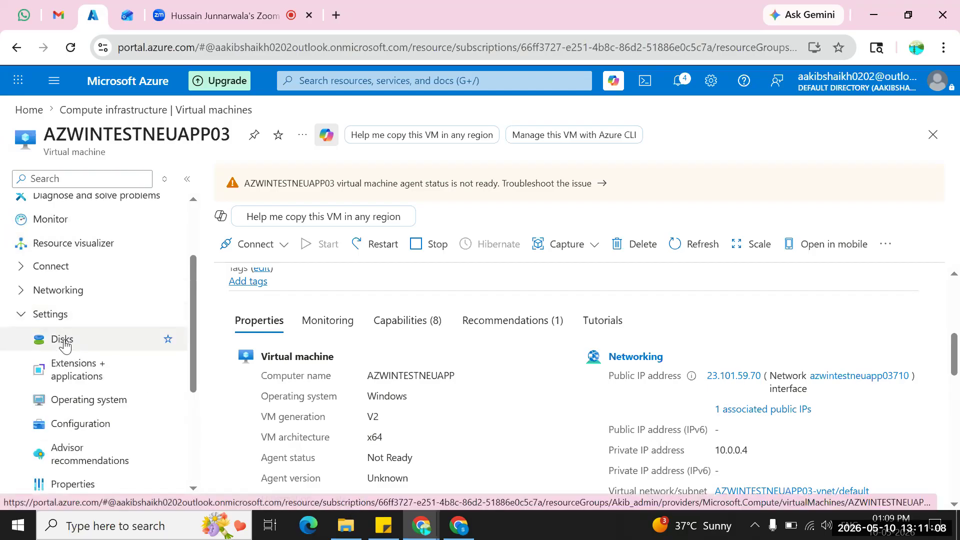
click(63, 341)
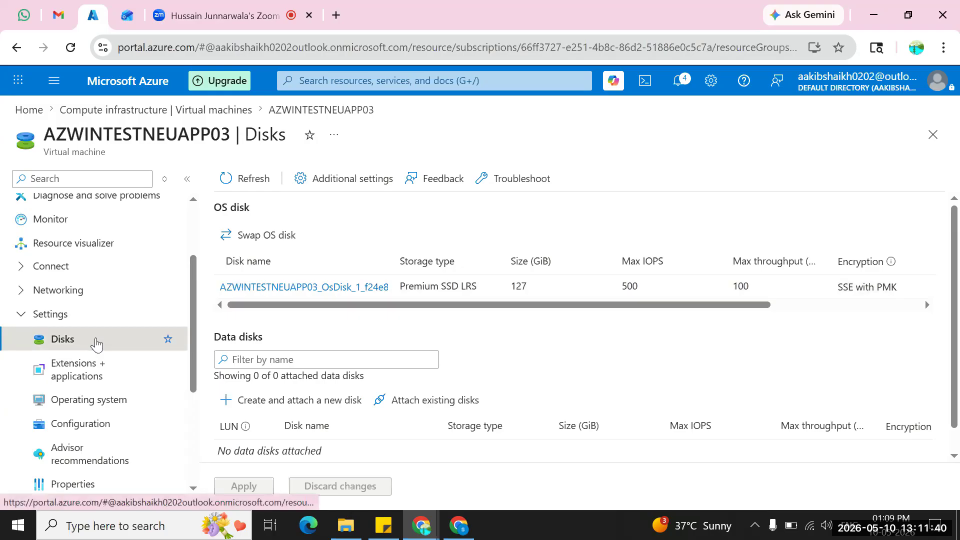
click(315, 286)
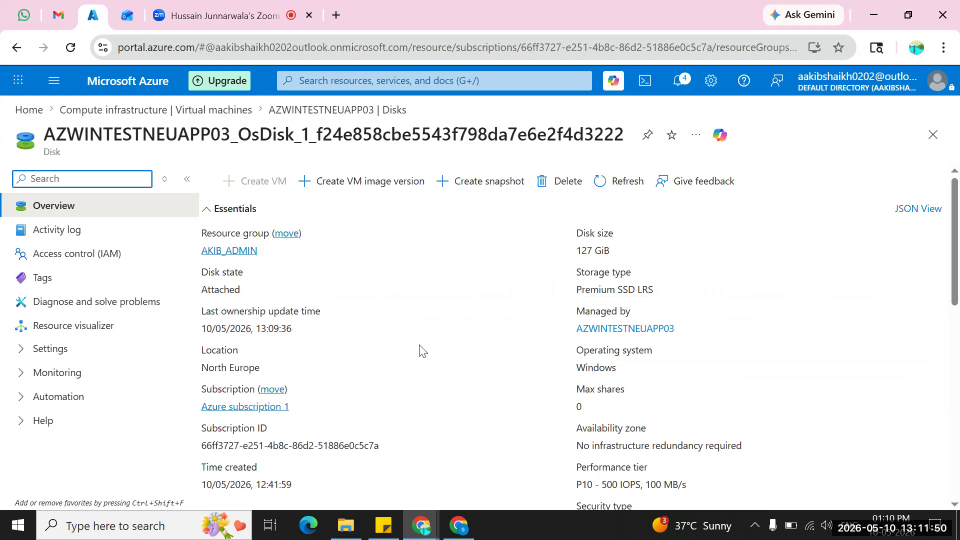
click(580, 257)
triple_click(579, 257)
click(456, 283)
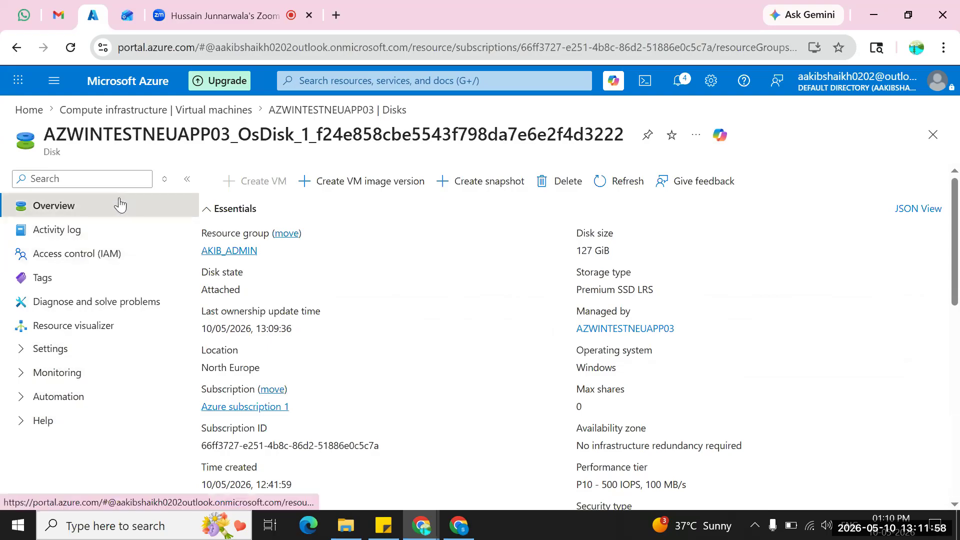
Open the OS disk's size and performance settings.
click(111, 181)
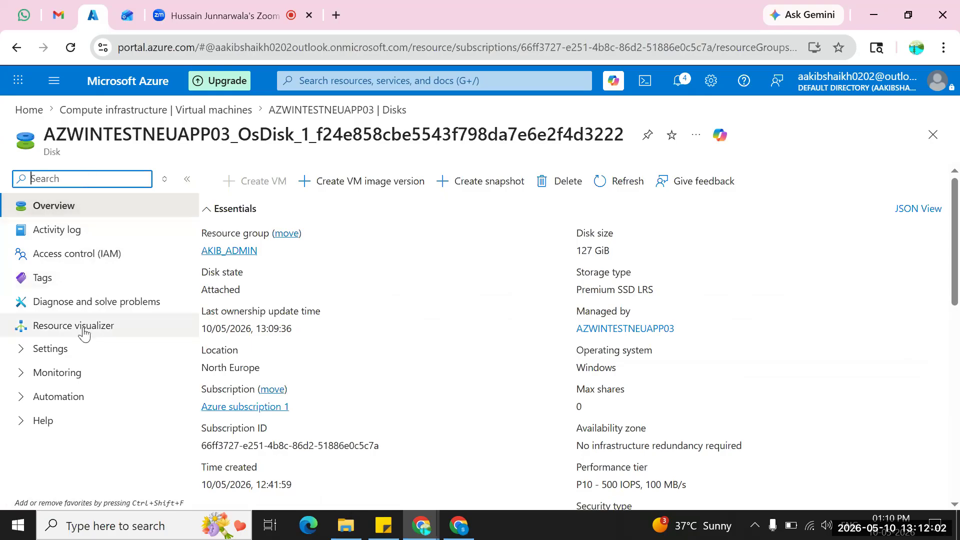
click(59, 357)
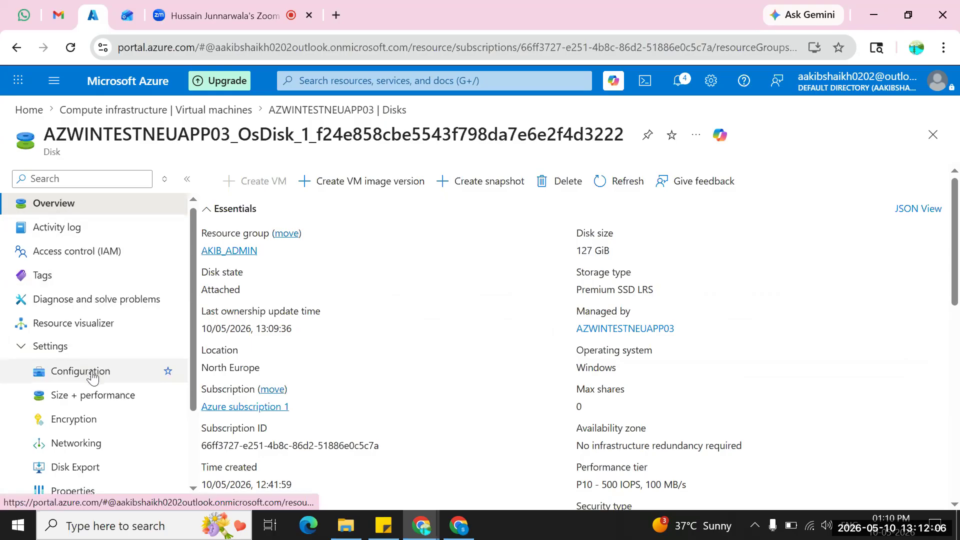
scroll(93, 376, down, 1)
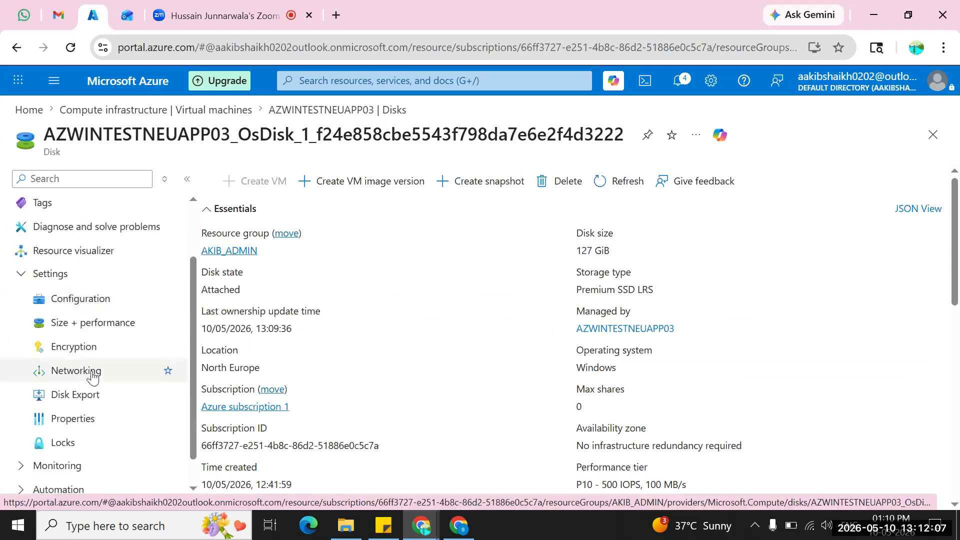
click(83, 328)
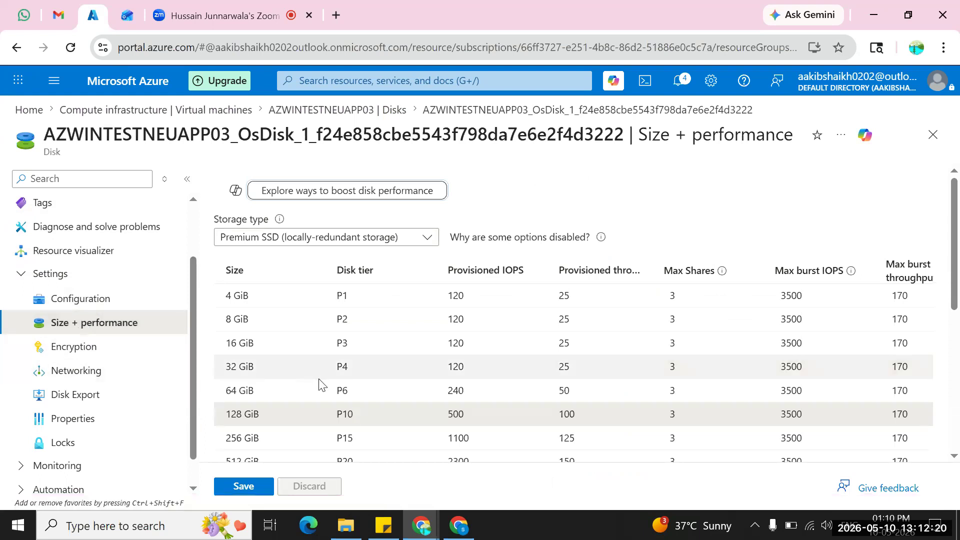
Review the available disk sizes and try to reduce the OS disk's custom size to 60 GiB.
scroll(319, 384, down, 1)
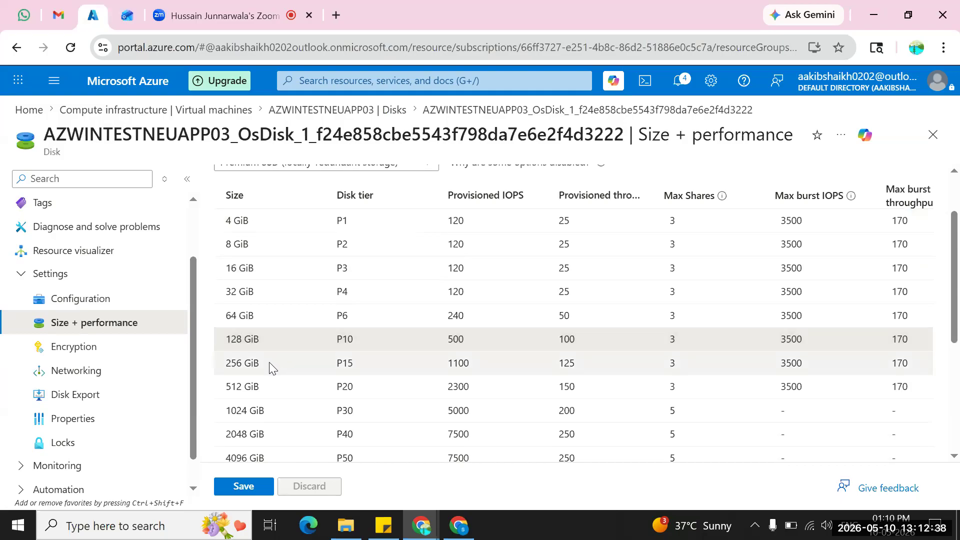
scroll(328, 385, down, 1)
scroll(328, 386, down, 3)
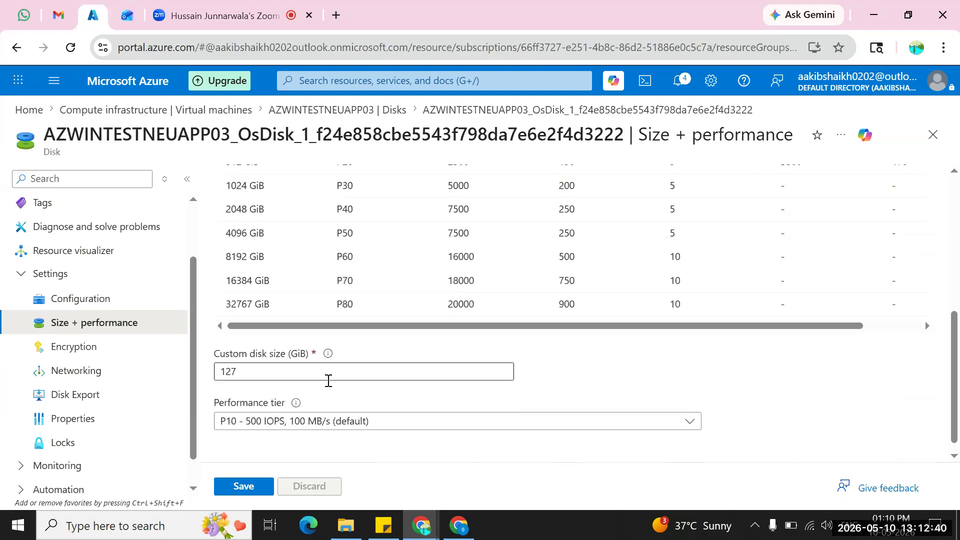
scroll(328, 380, up, 1)
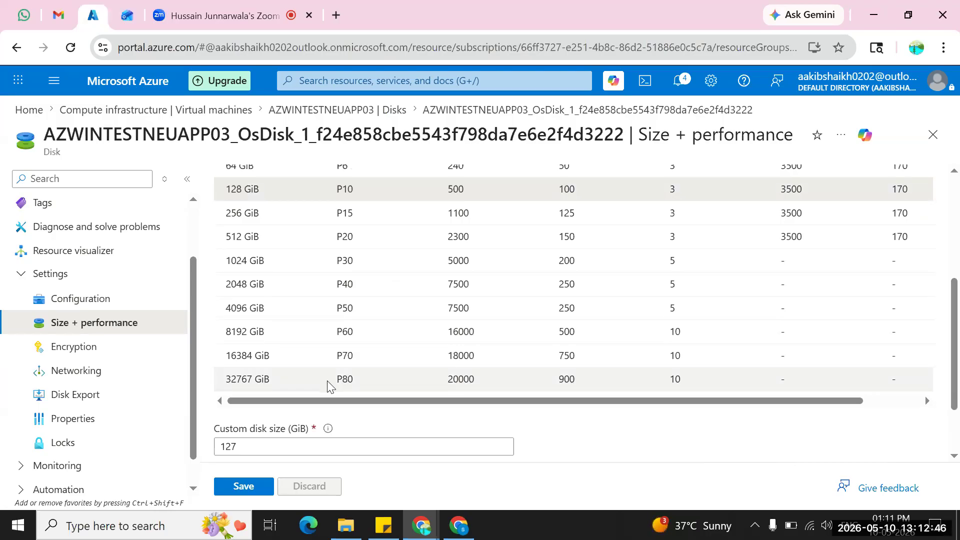
scroll(328, 385, down, 2)
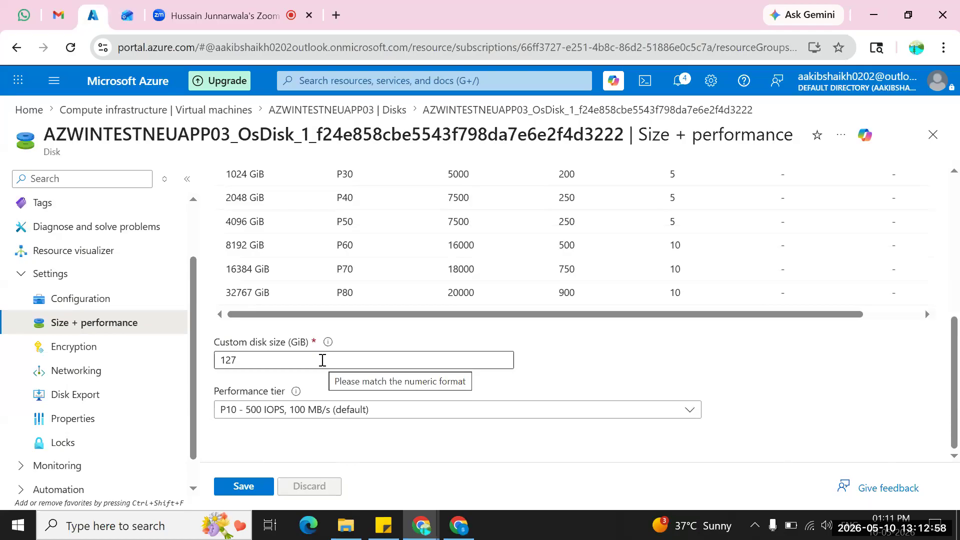
click(322, 360)
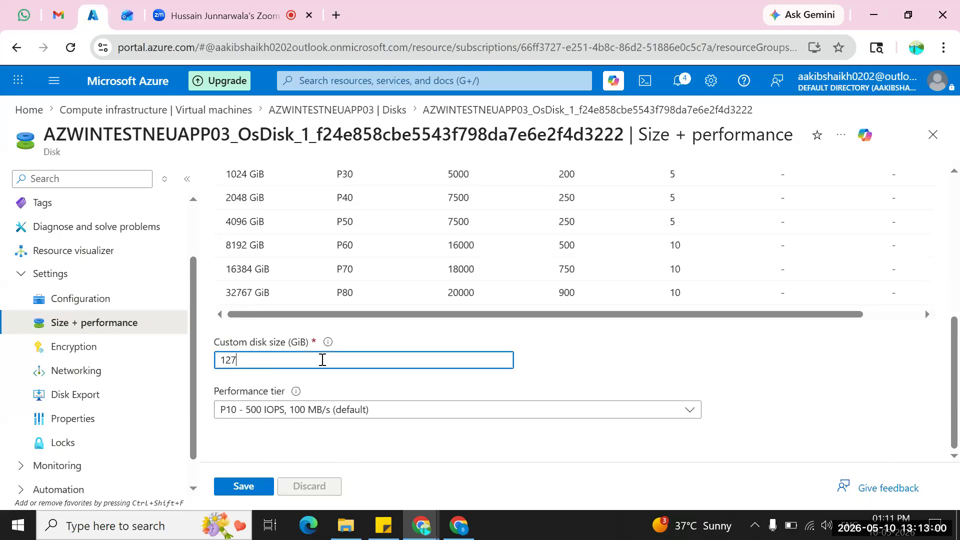
key(BackSpace)
key(BackSpace)
key(BackSpace)
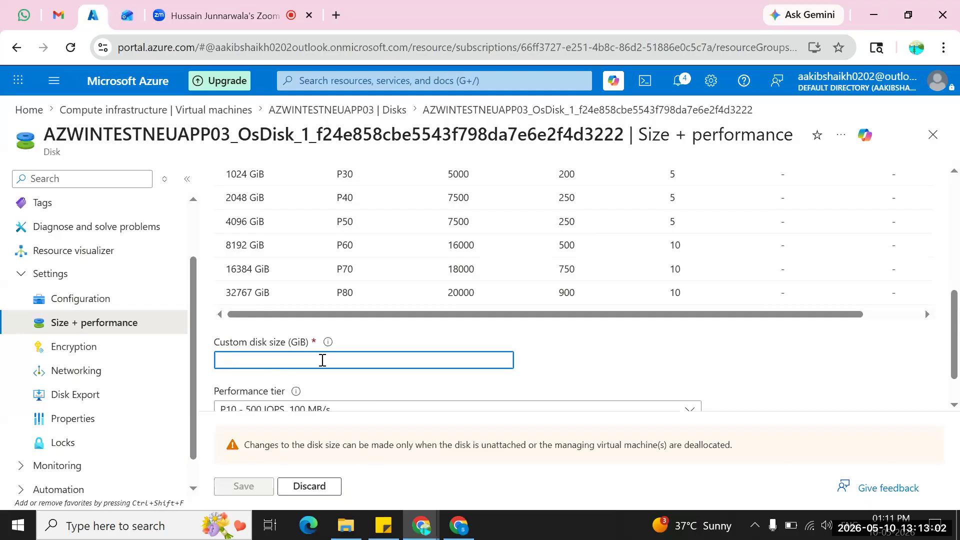
text(60)
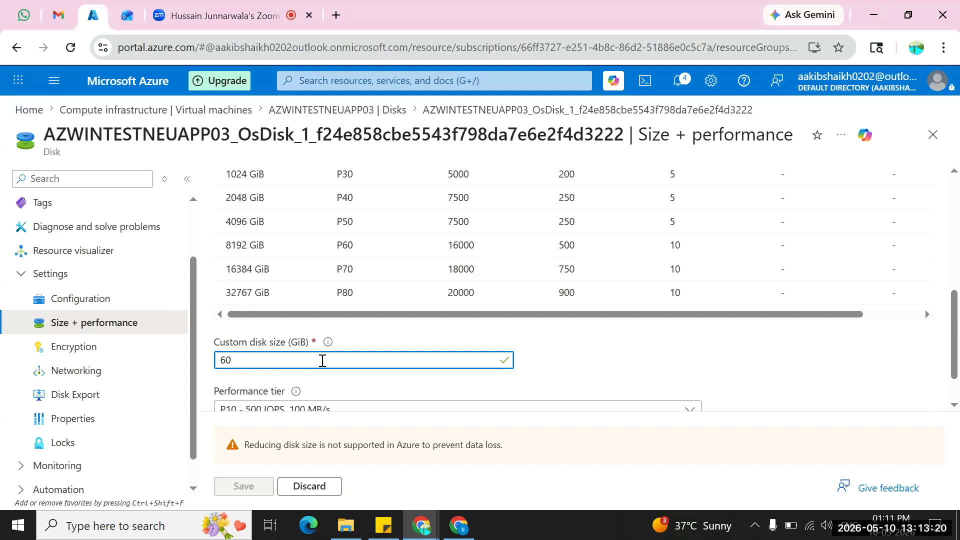
Enter 150 GiB as the OS disk's custom size and review the size and performance tiers.
key(BackSpace)
key(BackSpace)
text(150)
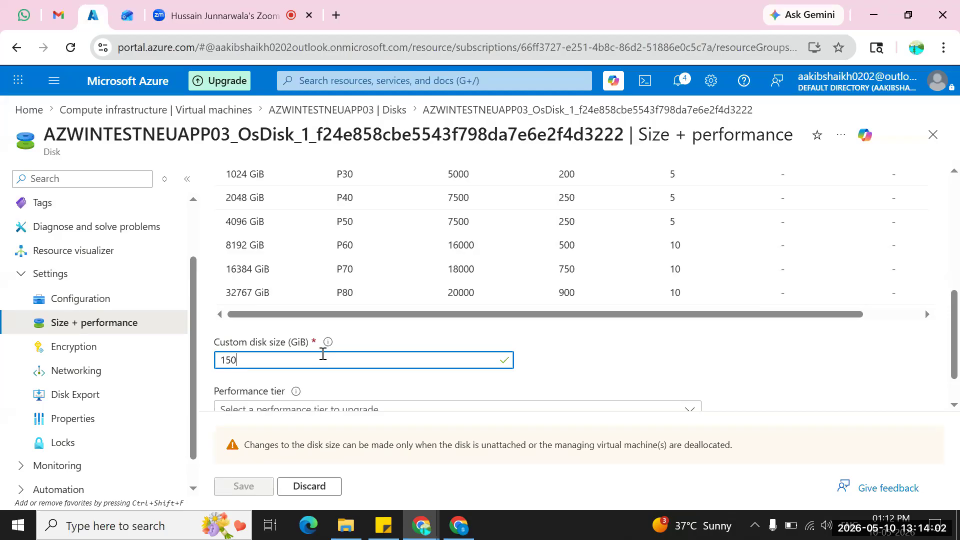
scroll(322, 353, up, 5)
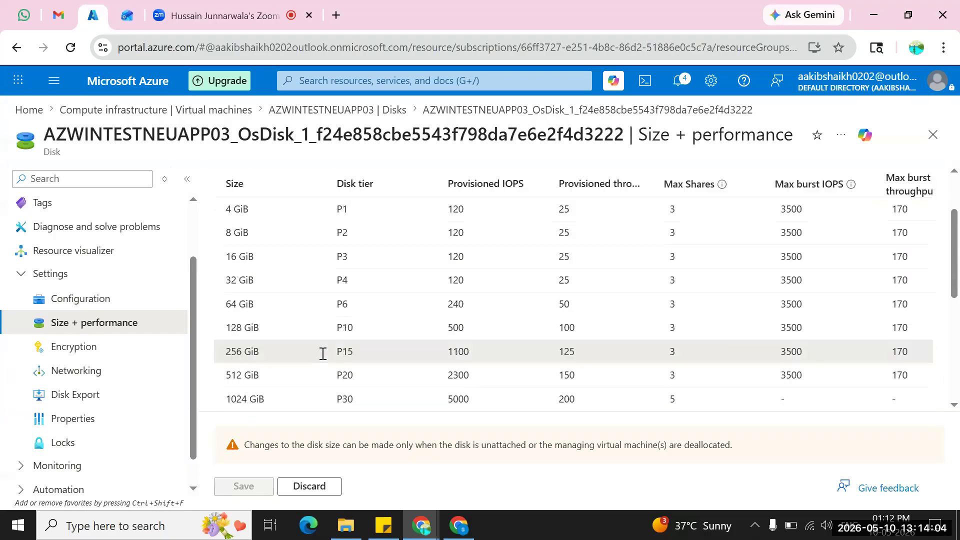
scroll(189, 330, up, 3)
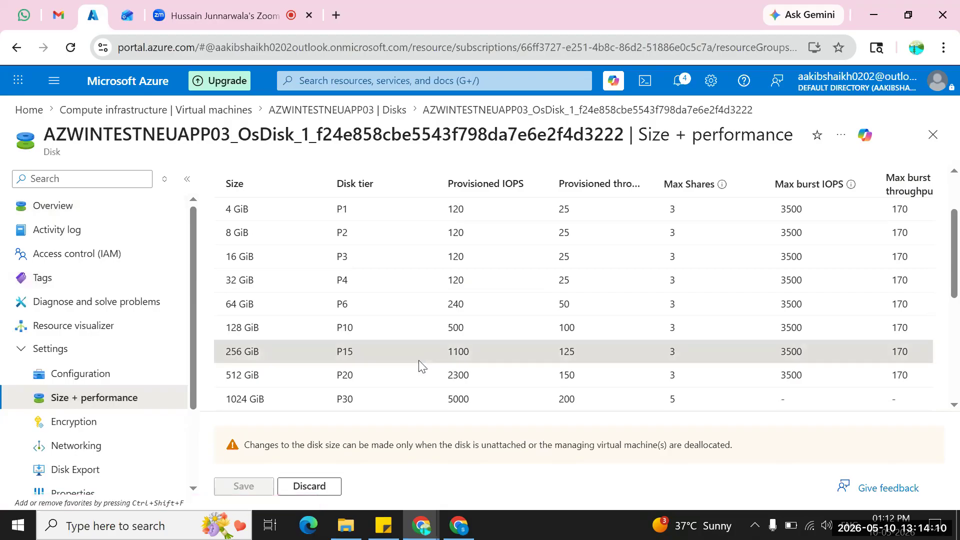
scroll(421, 367, down, 3)
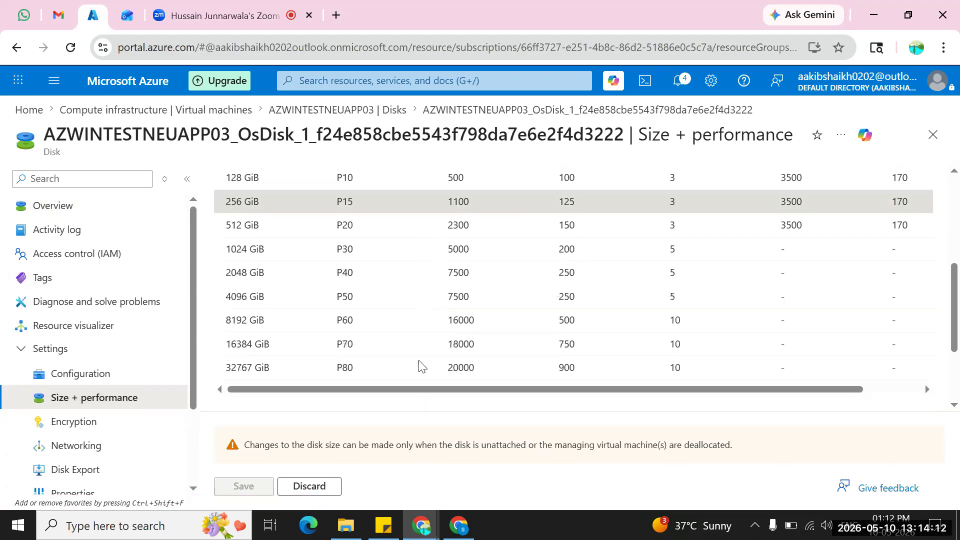
scroll(421, 366, up, 2)
scroll(421, 367, down, 2)
scroll(419, 361, down, 2)
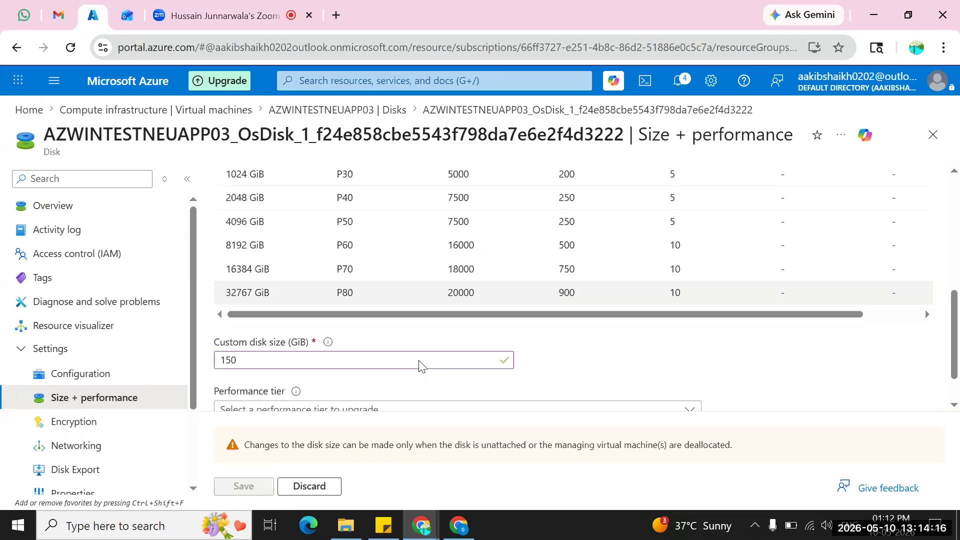
scroll(411, 347, down, 1)
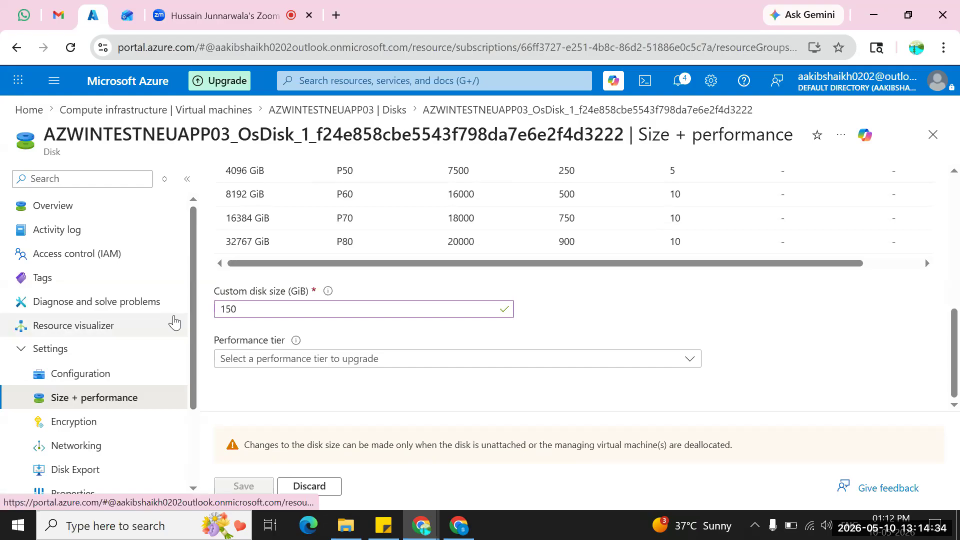
Search the portal for Disk and open the Disks service, discarding the unsaved size edits.
click(118, 179)
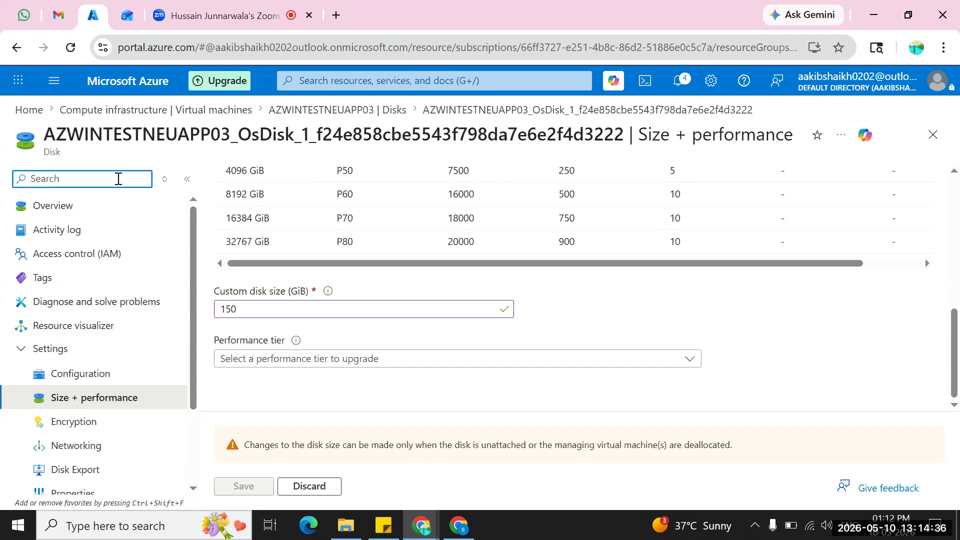
click(324, 82)
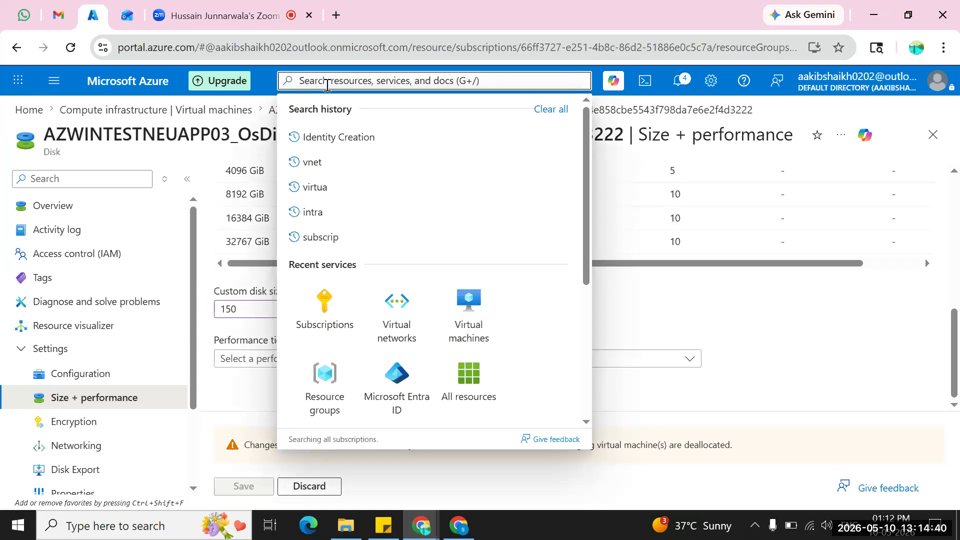
text(Disk)
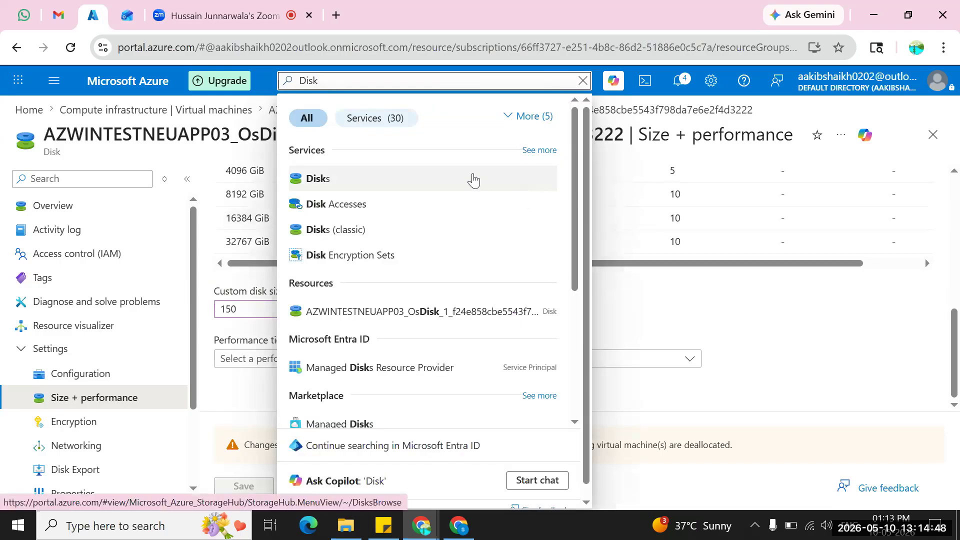
click(473, 180)
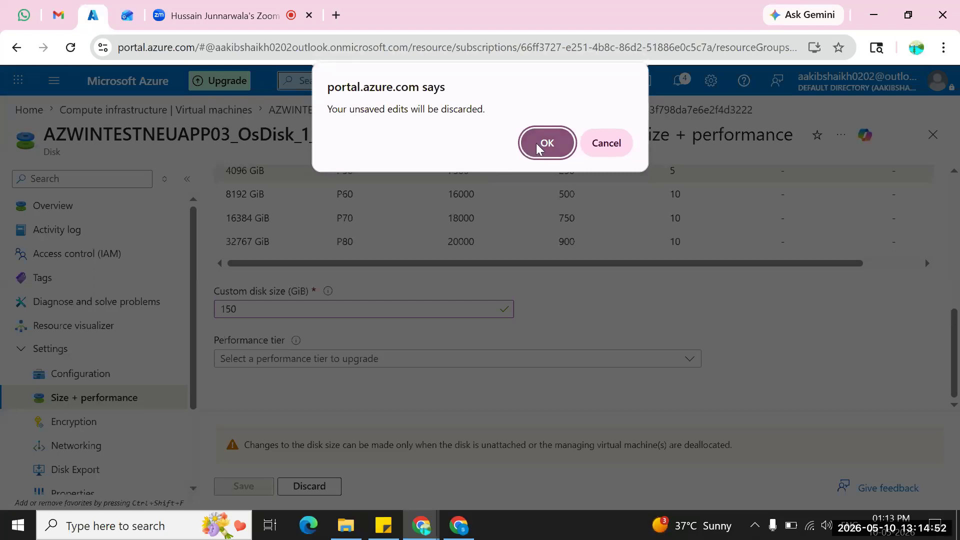
click(537, 148)
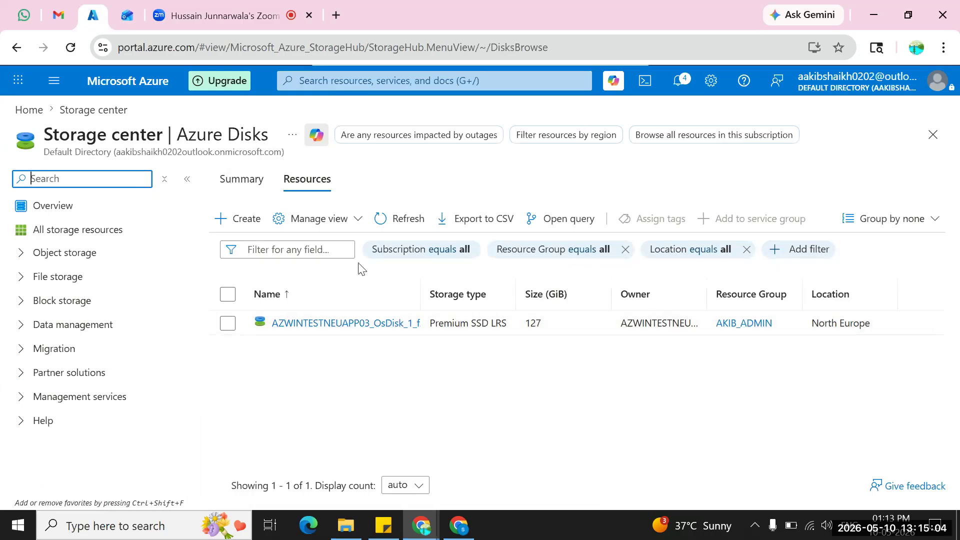
Start creating a managed disk and assign it to the existing admin resource group.
click(248, 218)
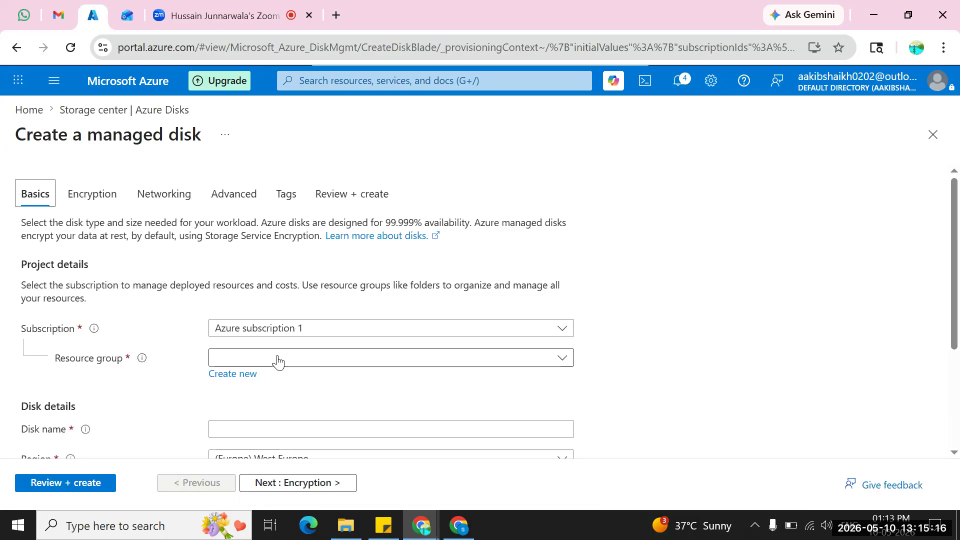
click(234, 374)
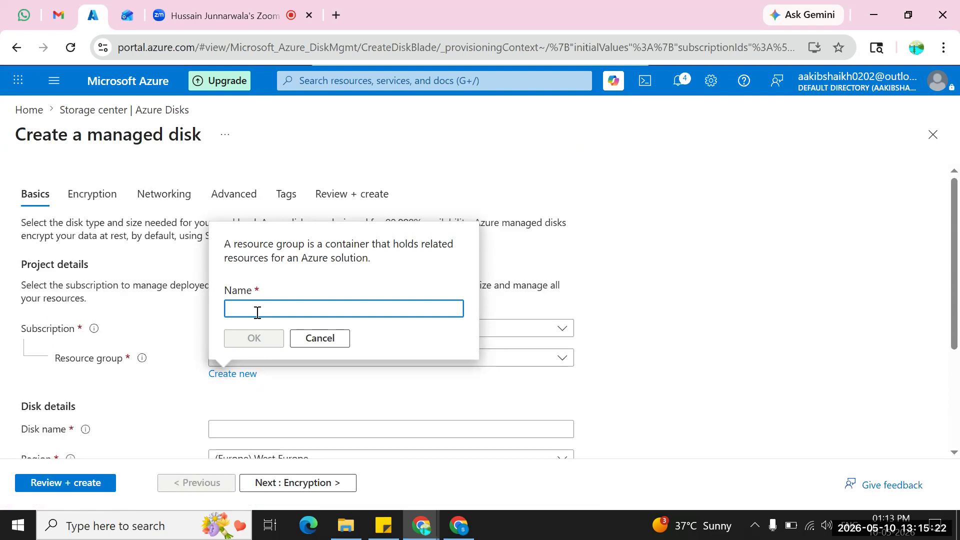
click(242, 378)
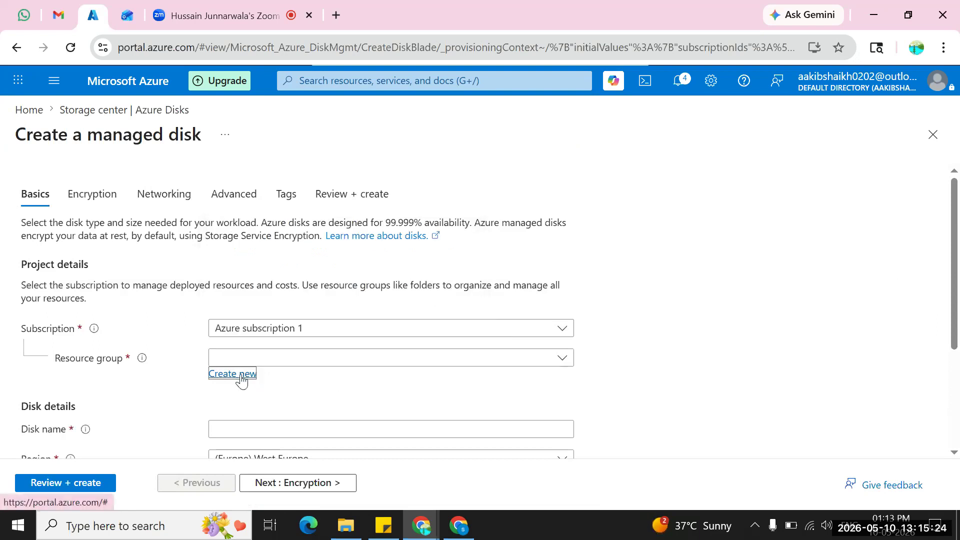
click(561, 361)
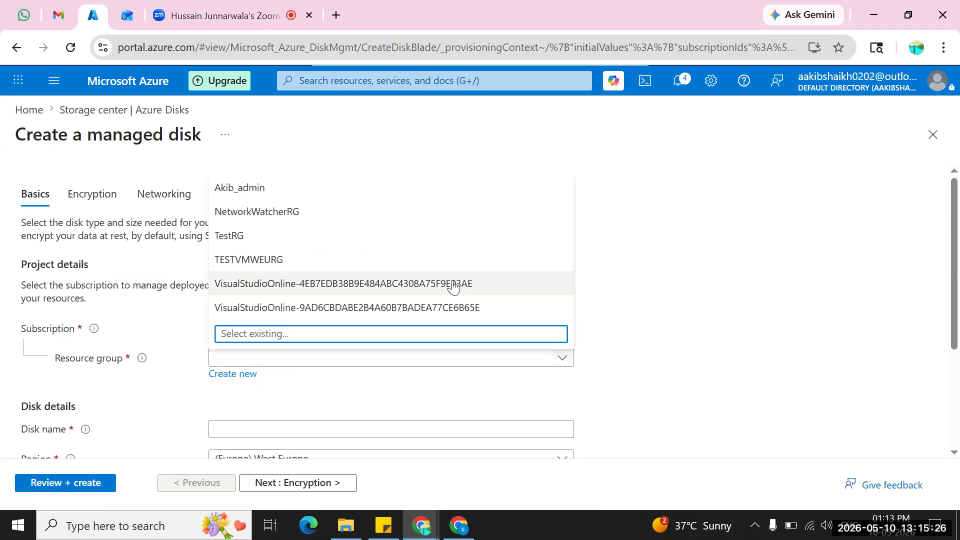
click(279, 193)
Name the new managed disk Ddrive.
scroll(327, 362, down, 3)
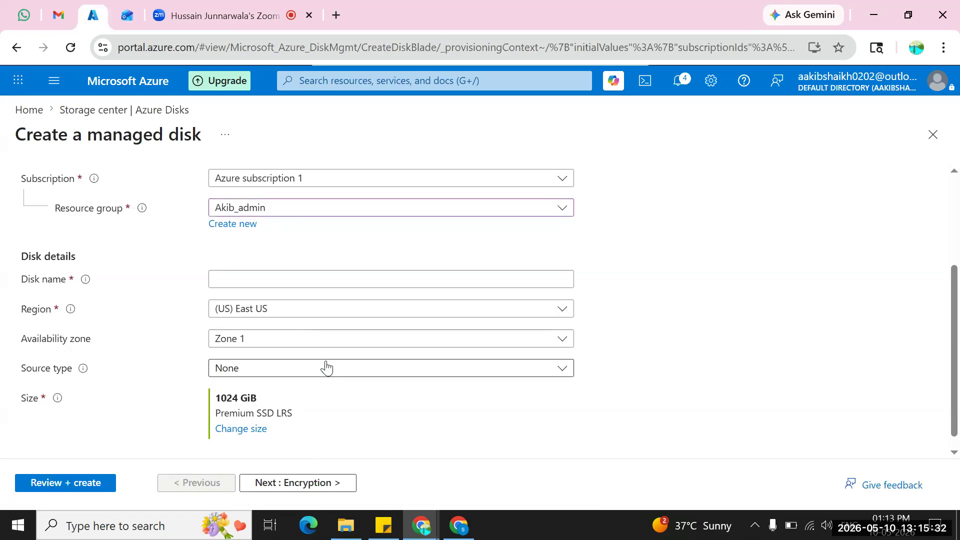
click(302, 279)
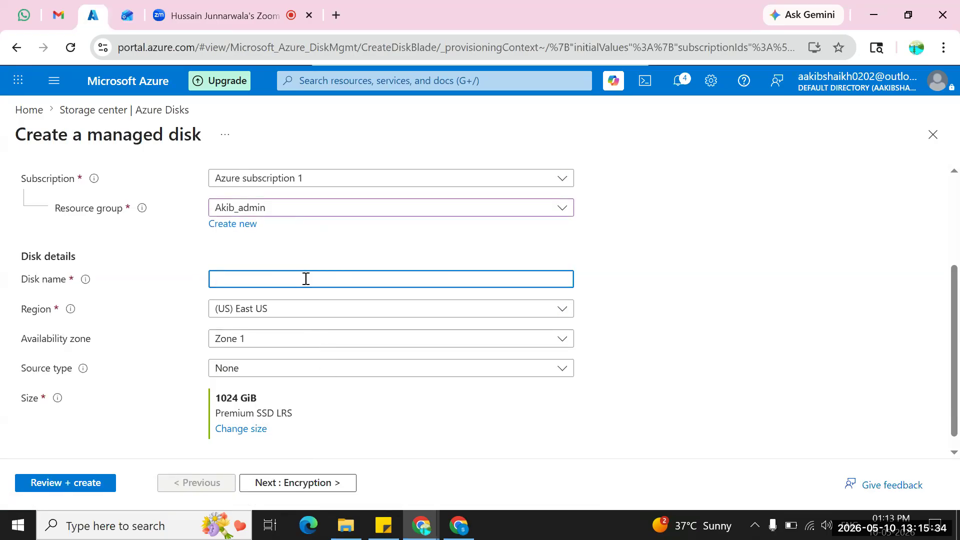
text(Do)
text(rive)
Set the new disk's region to (Europe) North Europe.
click(288, 317)
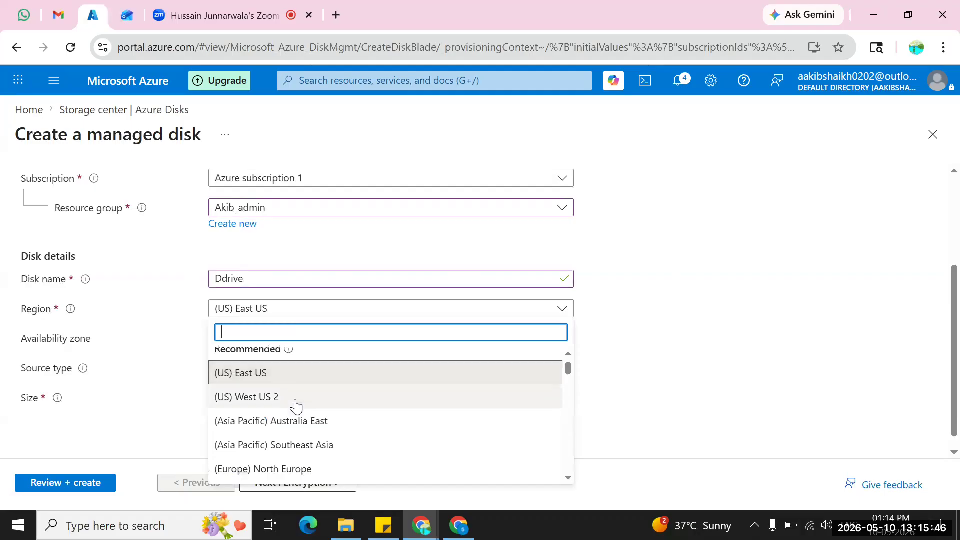
scroll(296, 406, down, 3)
click(280, 384)
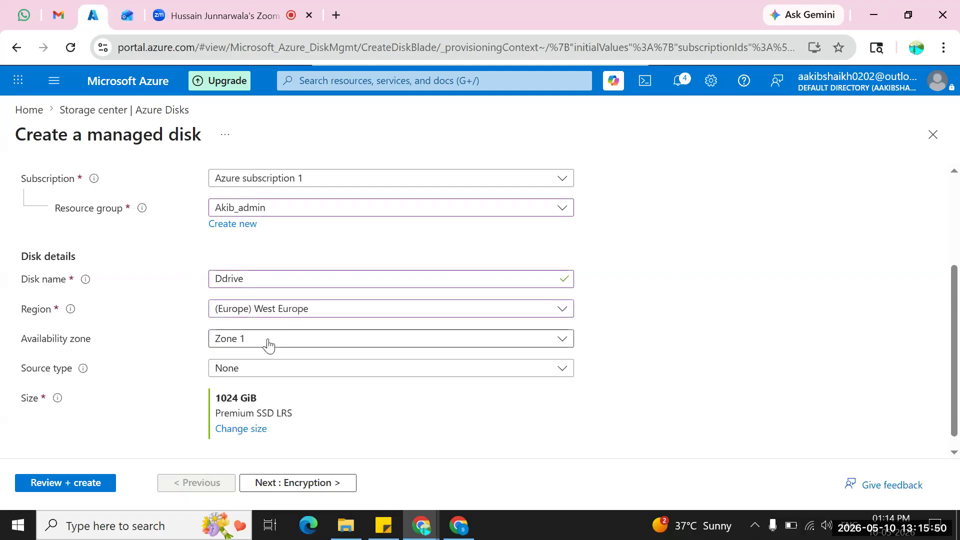
click(269, 310)
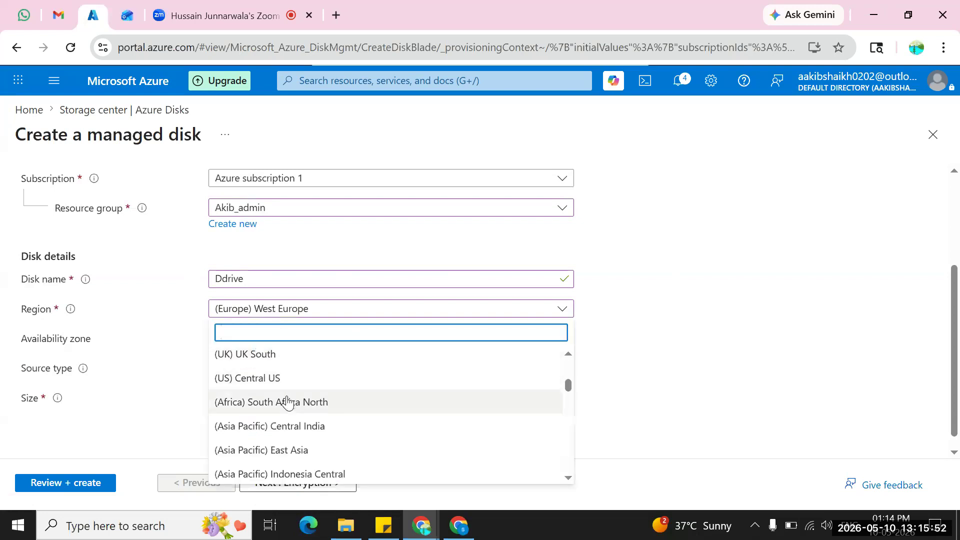
scroll(285, 405, down, 3)
scroll(285, 410, up, 5)
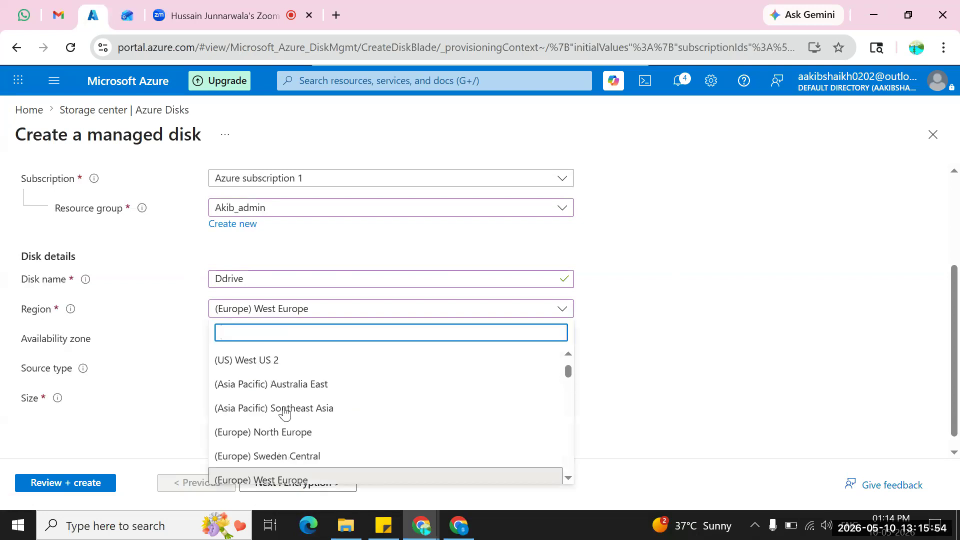
click(271, 433)
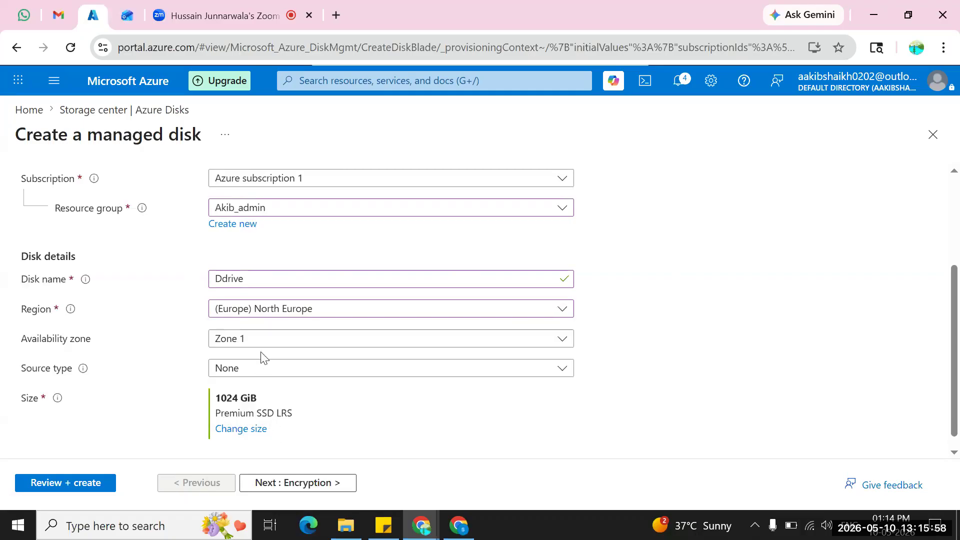
Set the disk's availability zone to No infrastructure redundancy required and its source type to Disk.
click(257, 338)
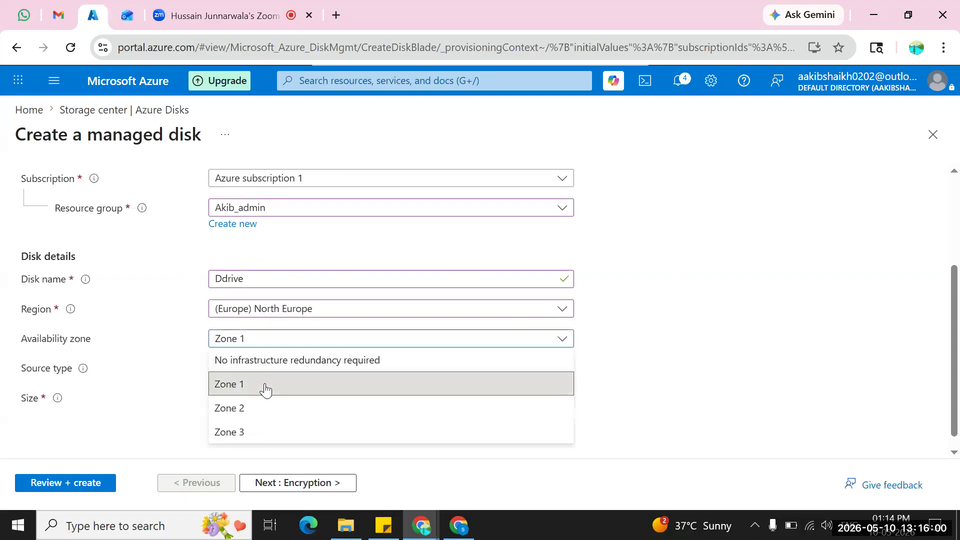
click(257, 360)
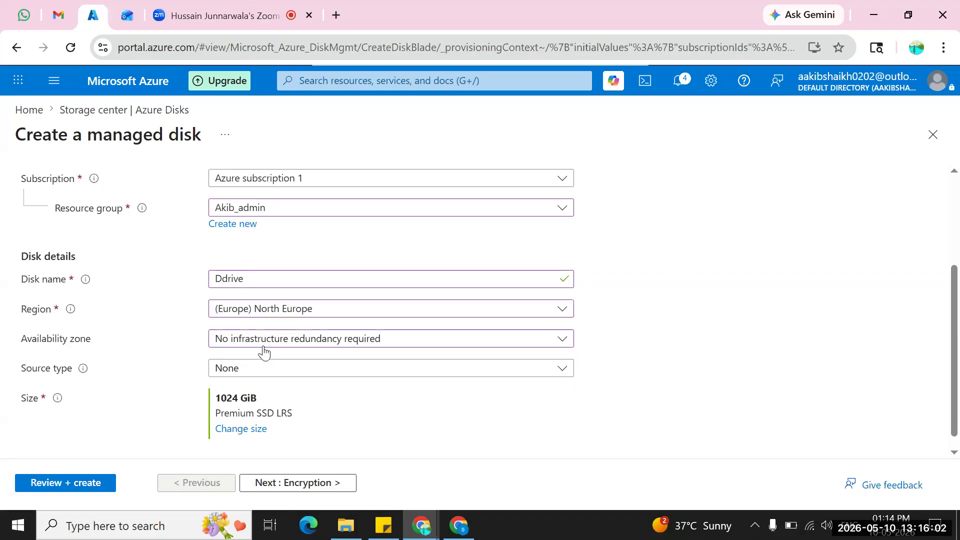
scroll(280, 360, down, 1)
click(286, 361)
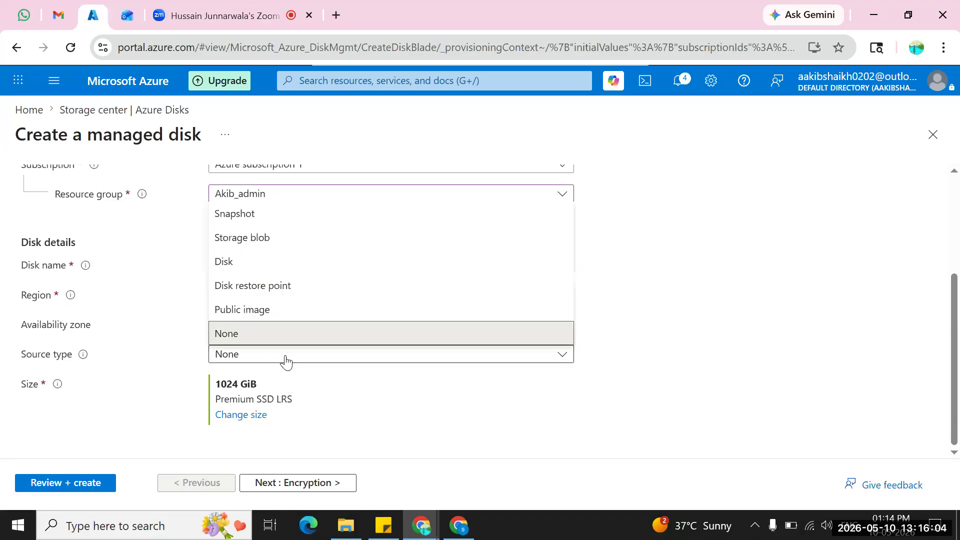
click(251, 262)
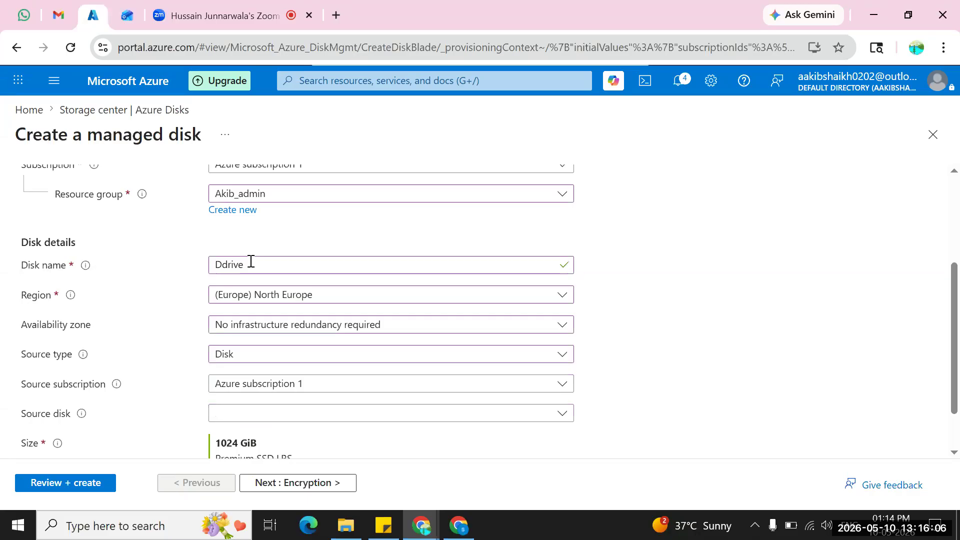
scroll(307, 345, down, 1)
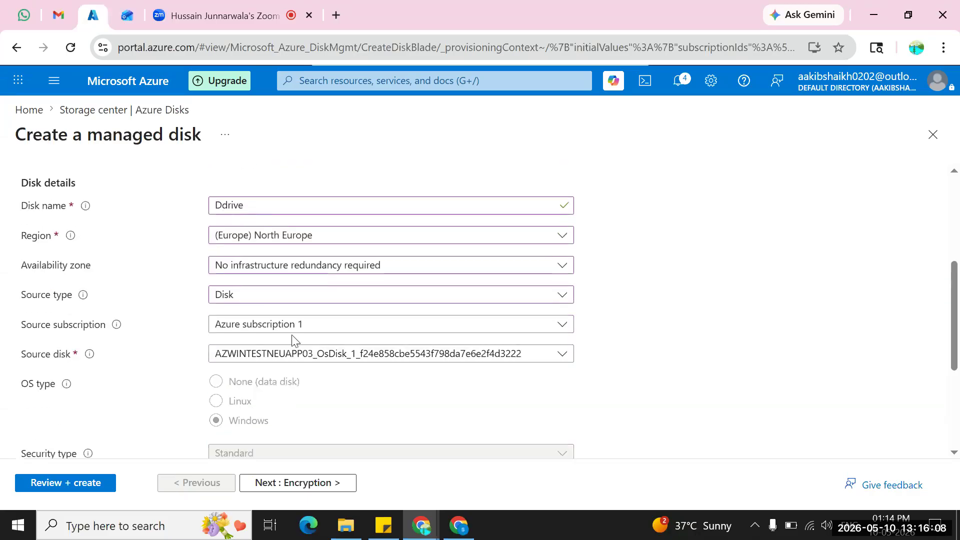
scroll(407, 403, down, 1)
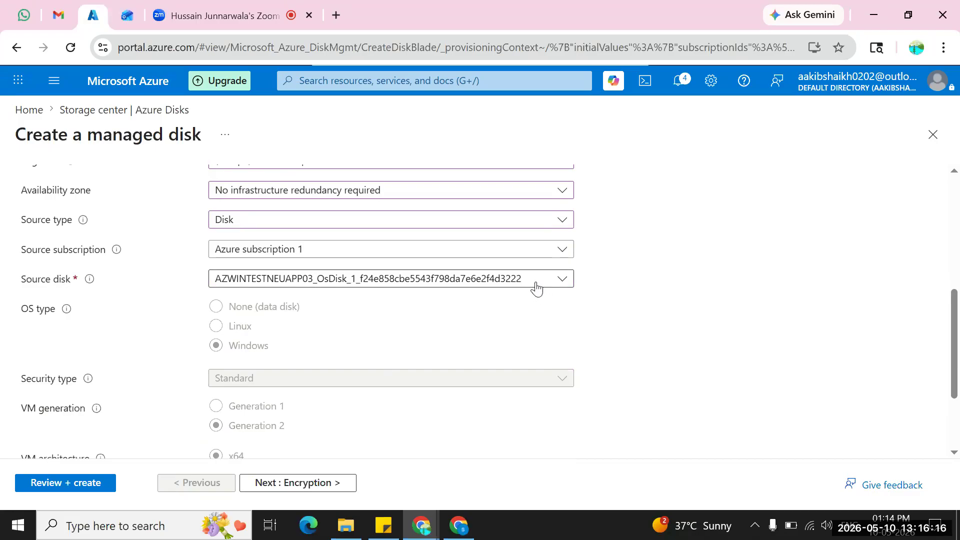
Check the source type description and change the new disk's source type to None.
scroll(513, 311, up, 2)
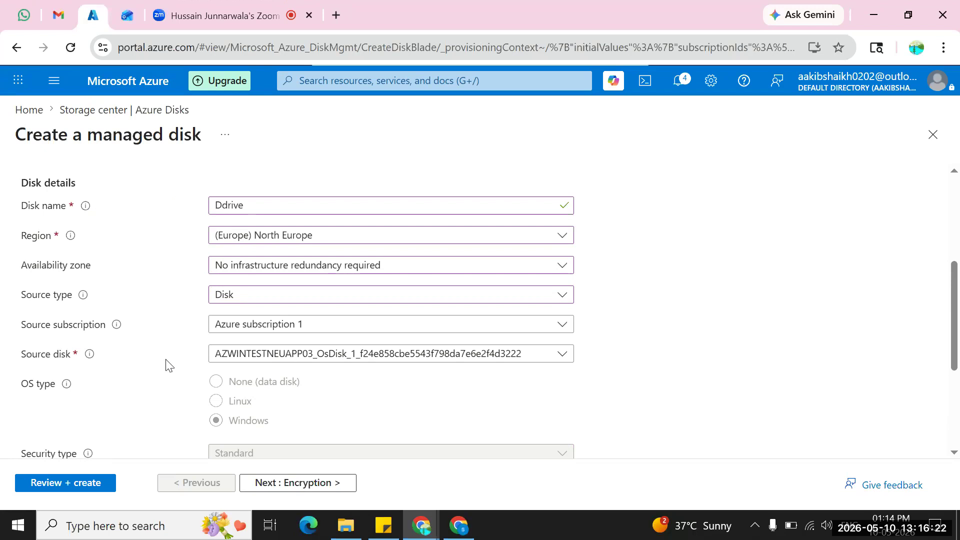
click(563, 298)
click(564, 298)
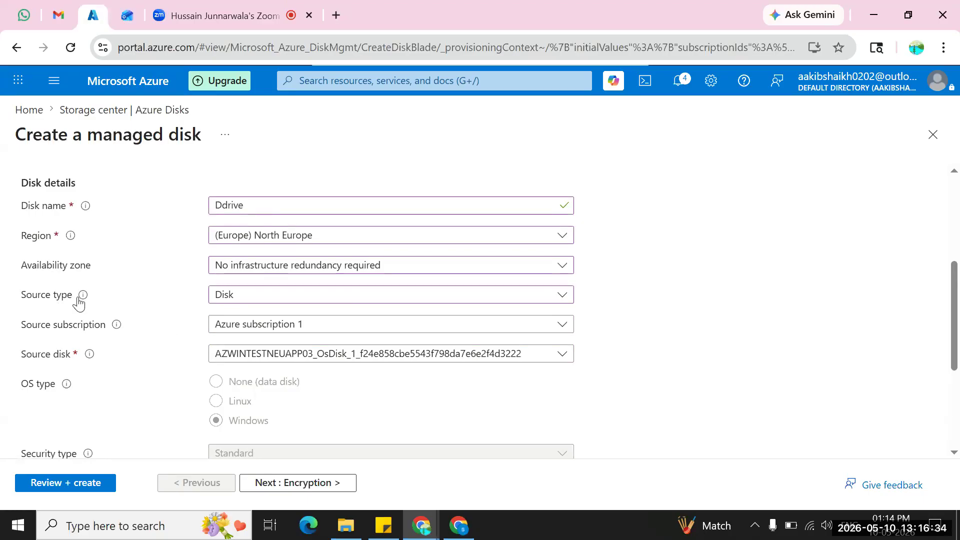
mouse_move(85, 299)
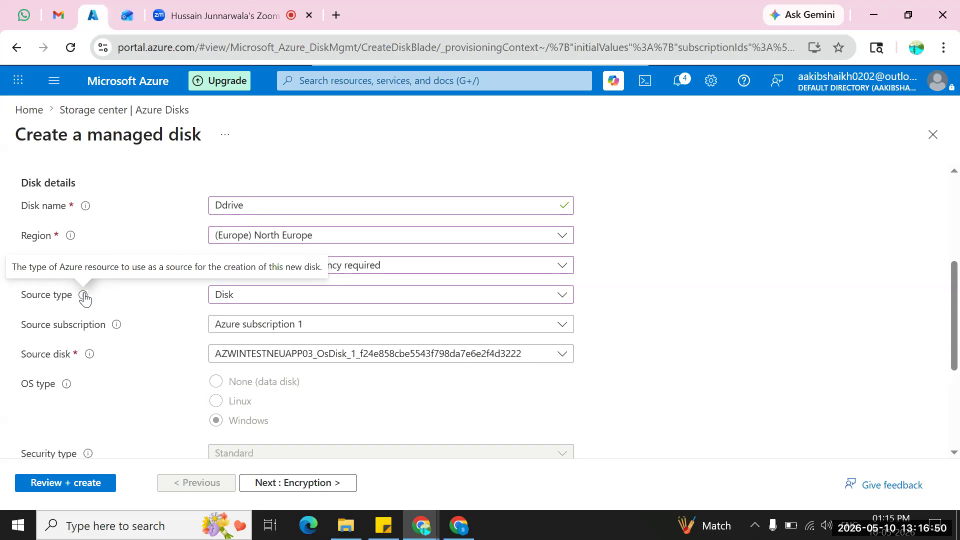
click(276, 302)
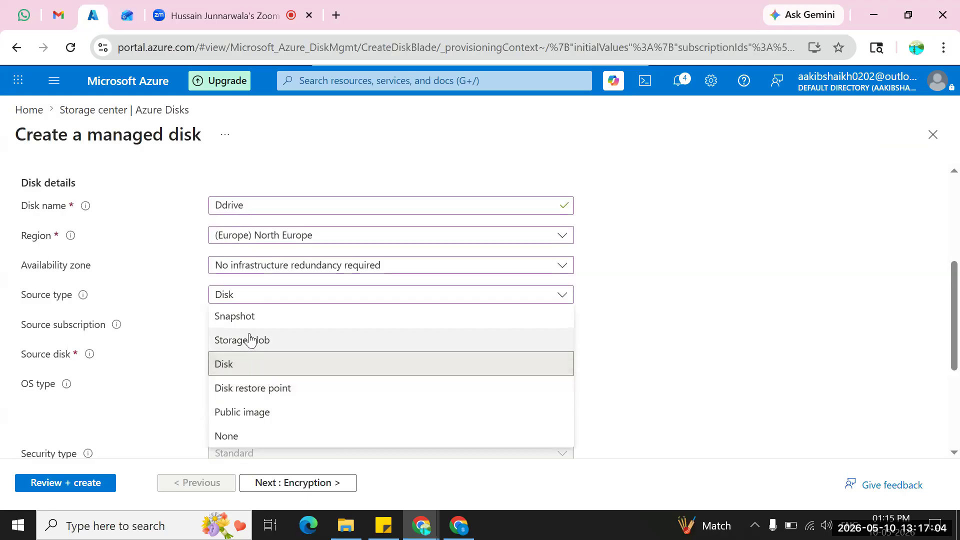
click(234, 440)
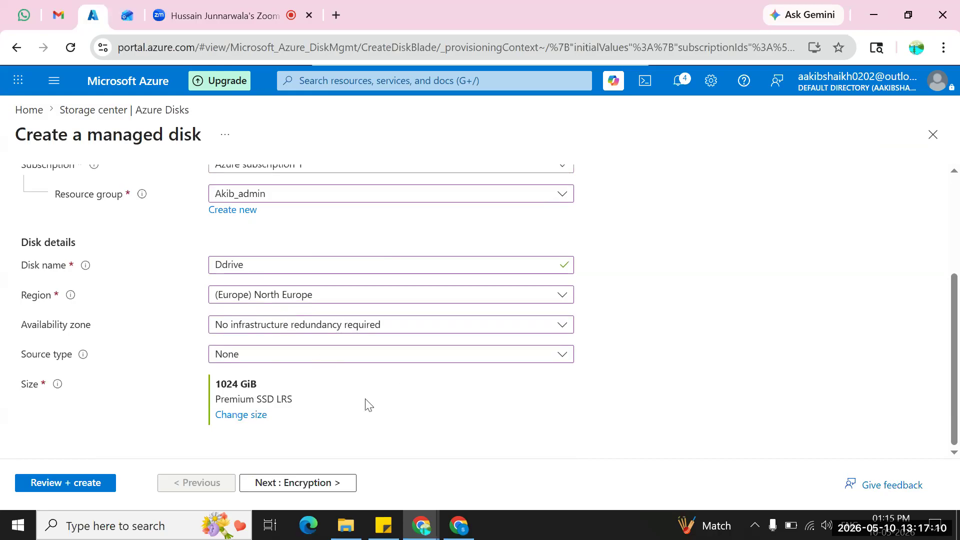
Set the new disk's size to 512 GiB (P20) on Premium SSD locally-redundant storage.
click(255, 416)
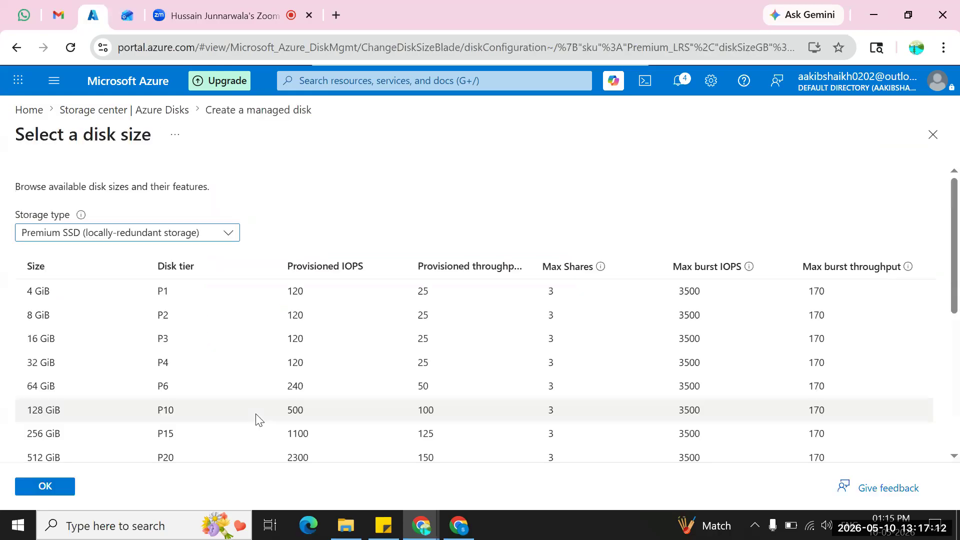
scroll(256, 417, down, 1)
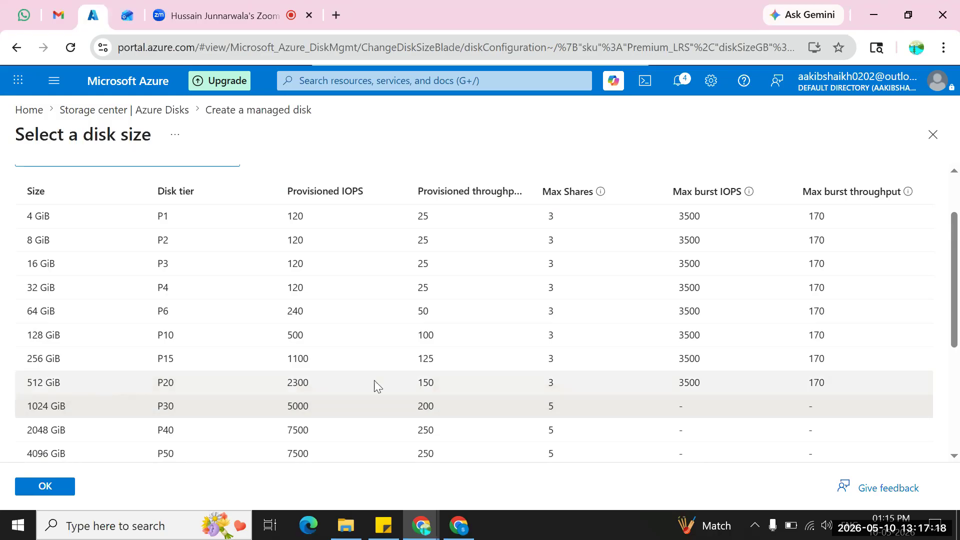
click(42, 383)
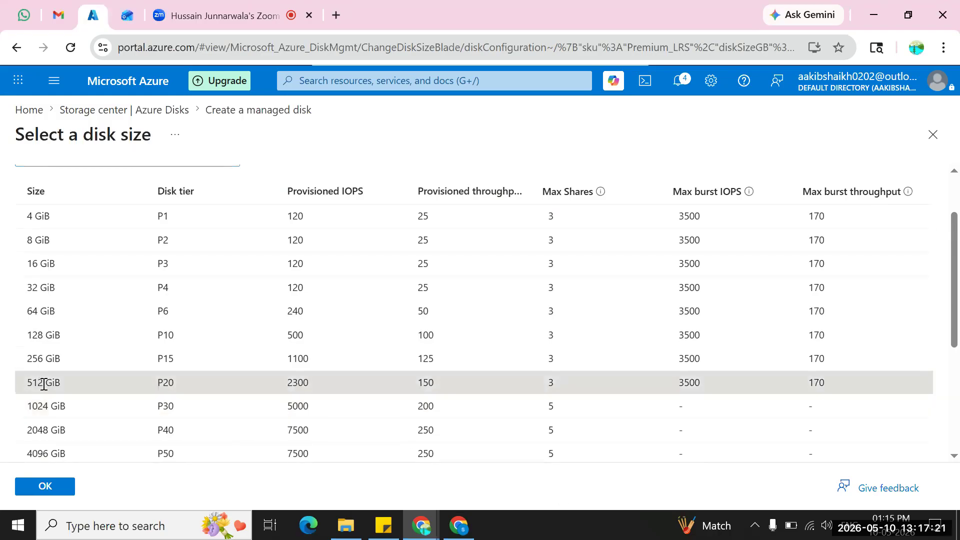
click(55, 488)
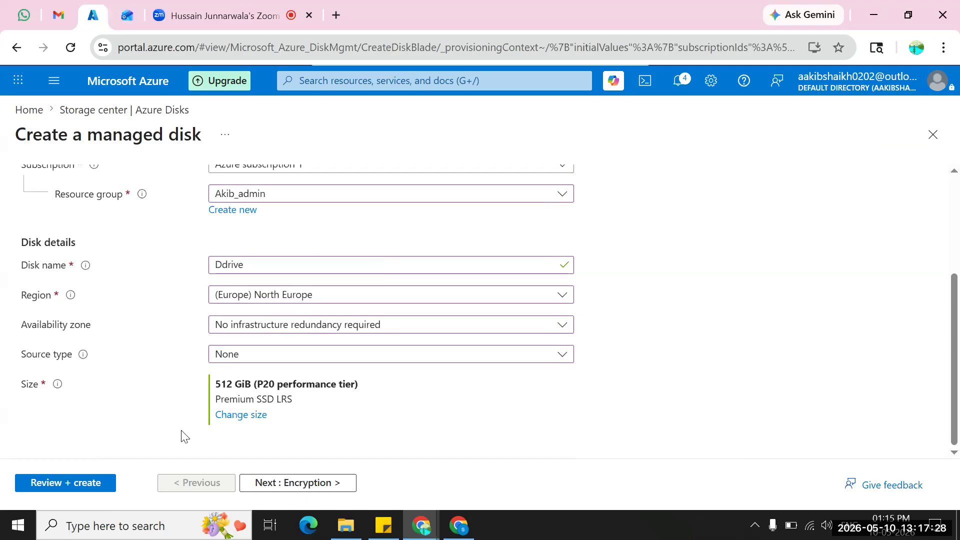
Keep the default encryption, networking, advanced and tag settings, and create the managed disk Ddrive.
click(270, 485)
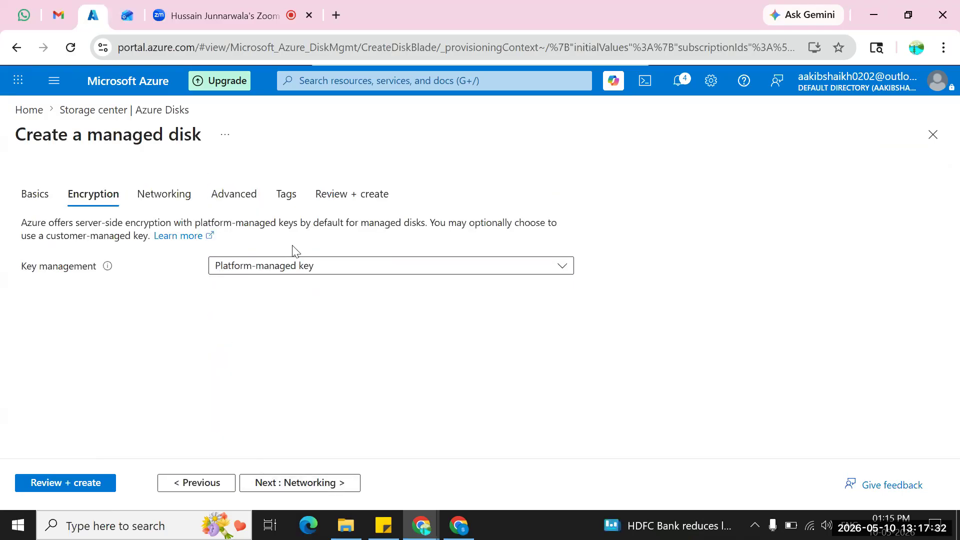
click(293, 484)
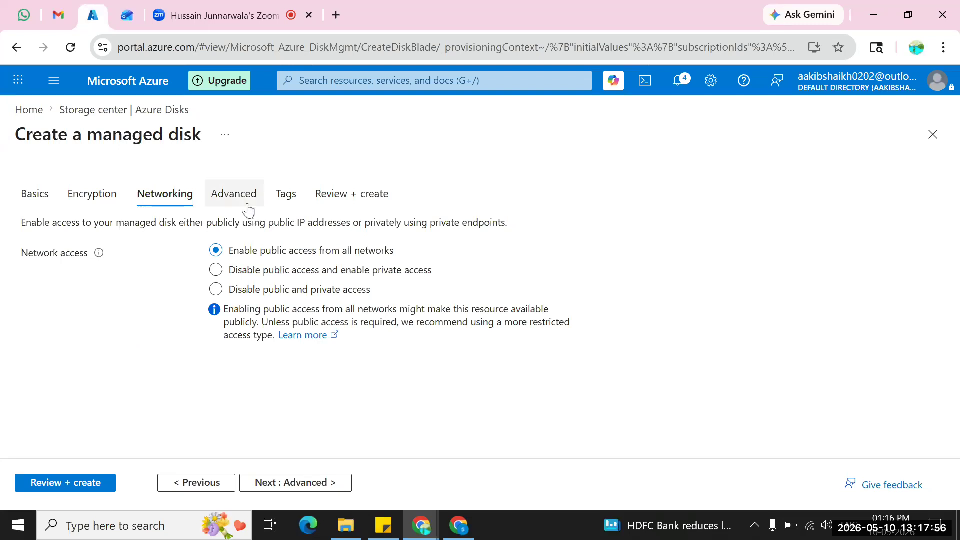
click(281, 486)
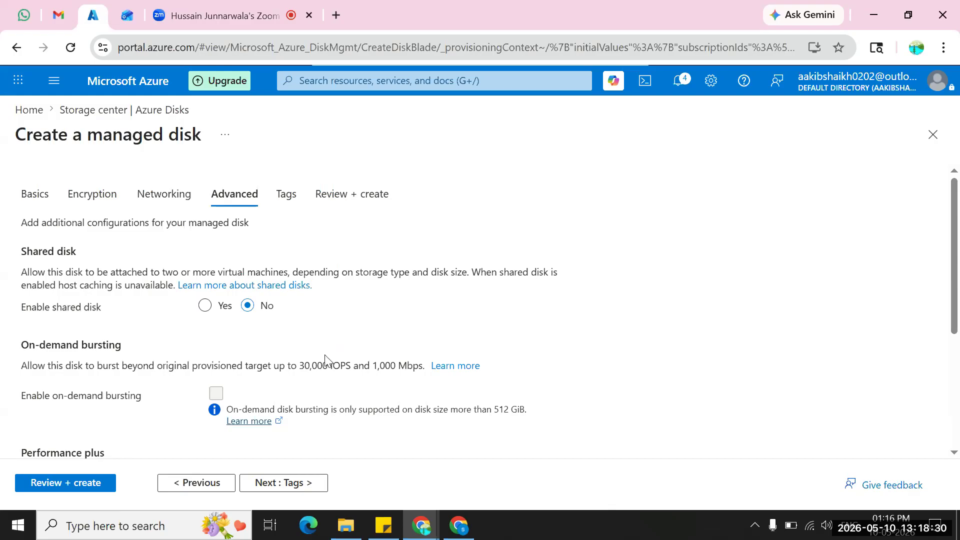
scroll(315, 399, down, 2)
click(288, 492)
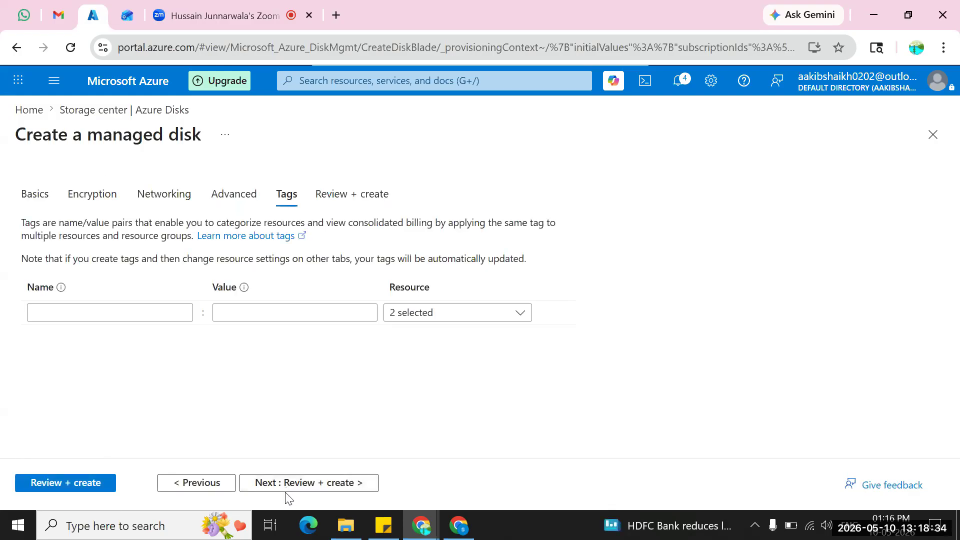
click(289, 483)
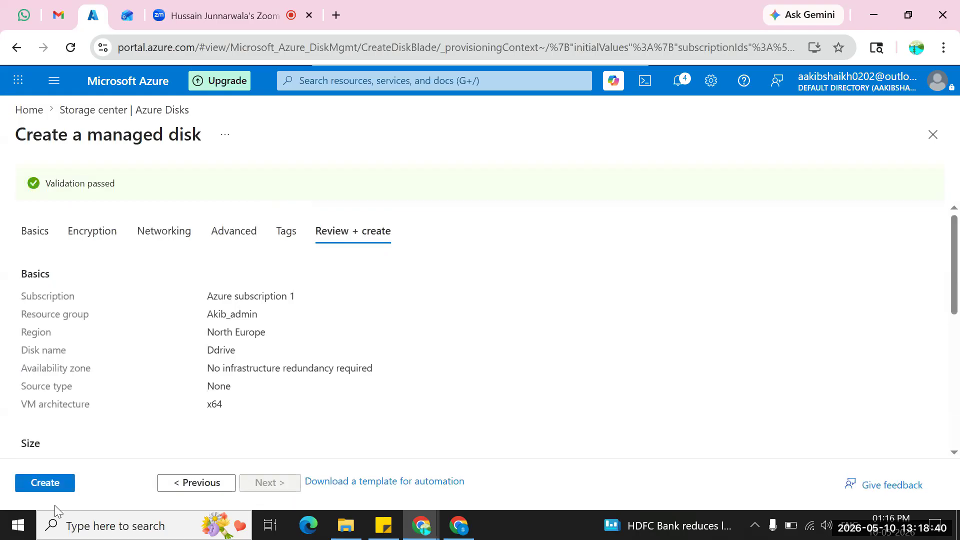
click(40, 486)
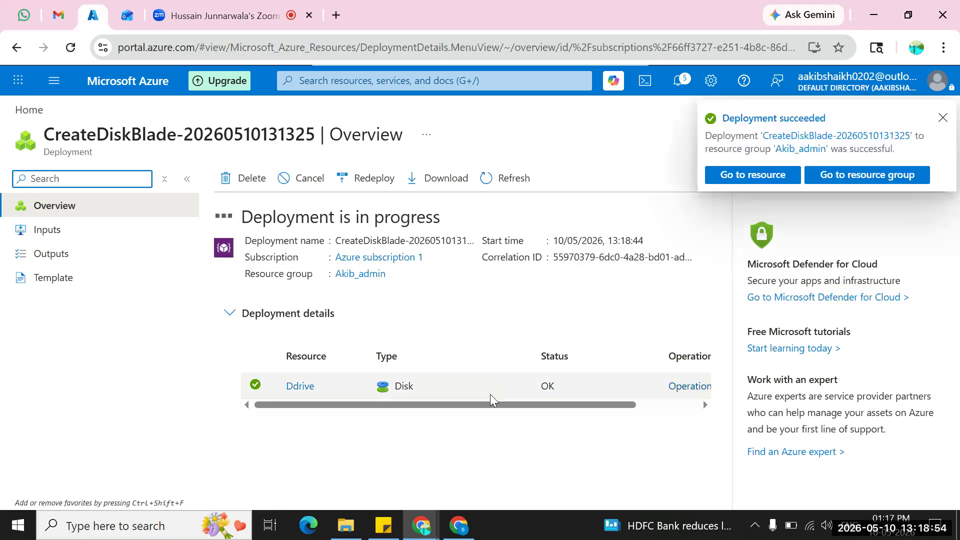
drag(490, 402, 561, 401)
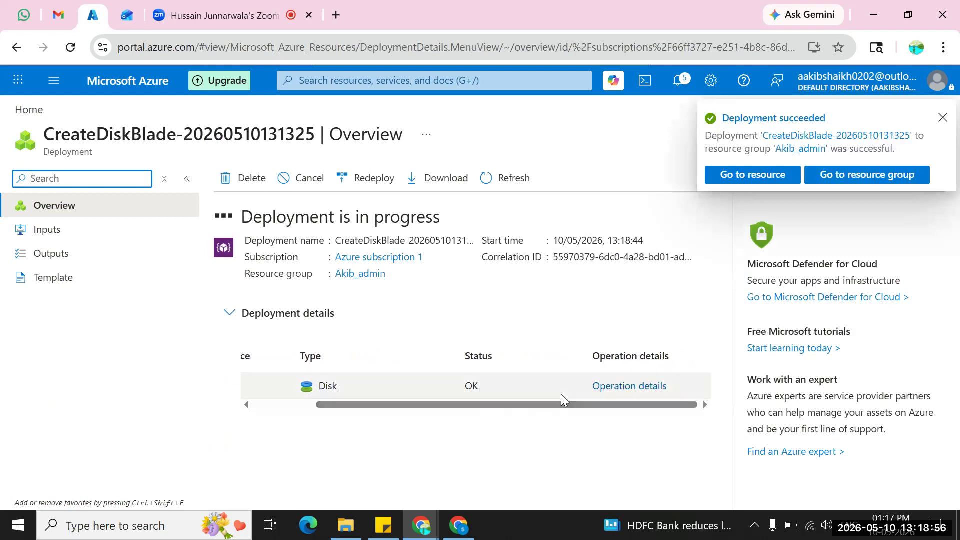
Duplicate the portal's browser tab and open the list of virtual machines in the copy.
right_click(97, 24)
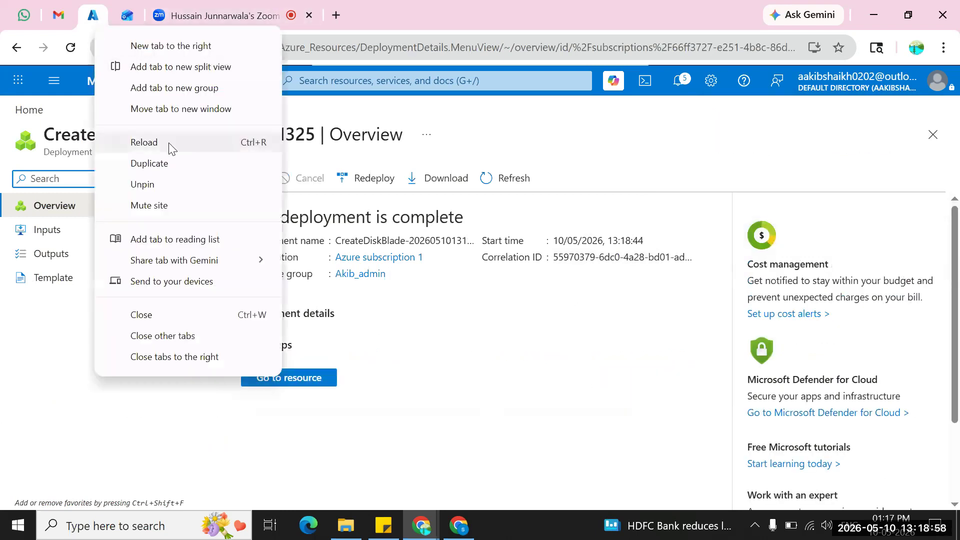
click(167, 162)
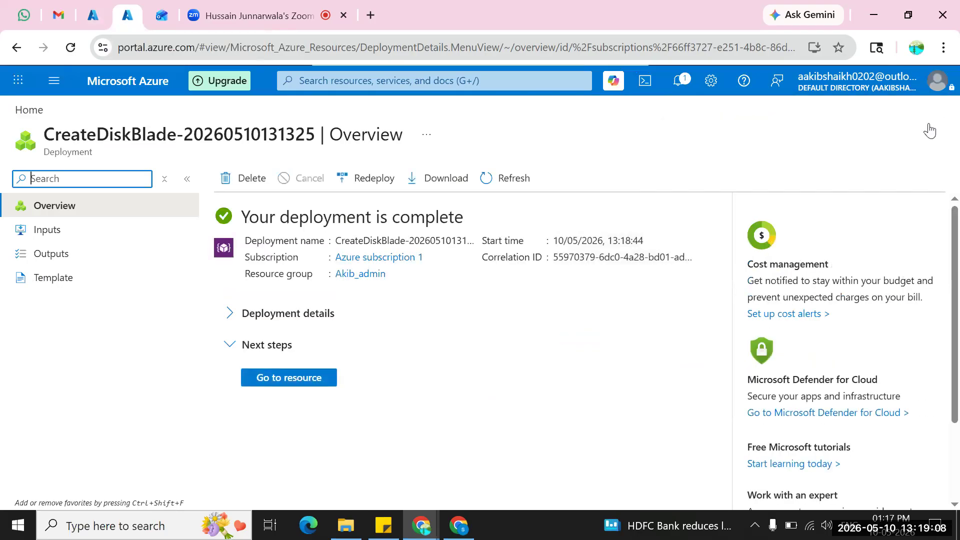
click(932, 133)
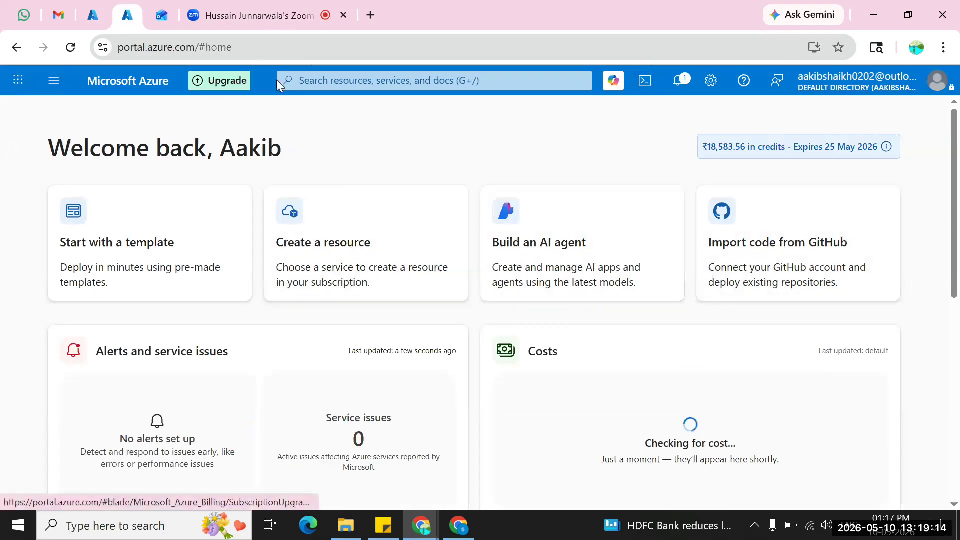
click(319, 80)
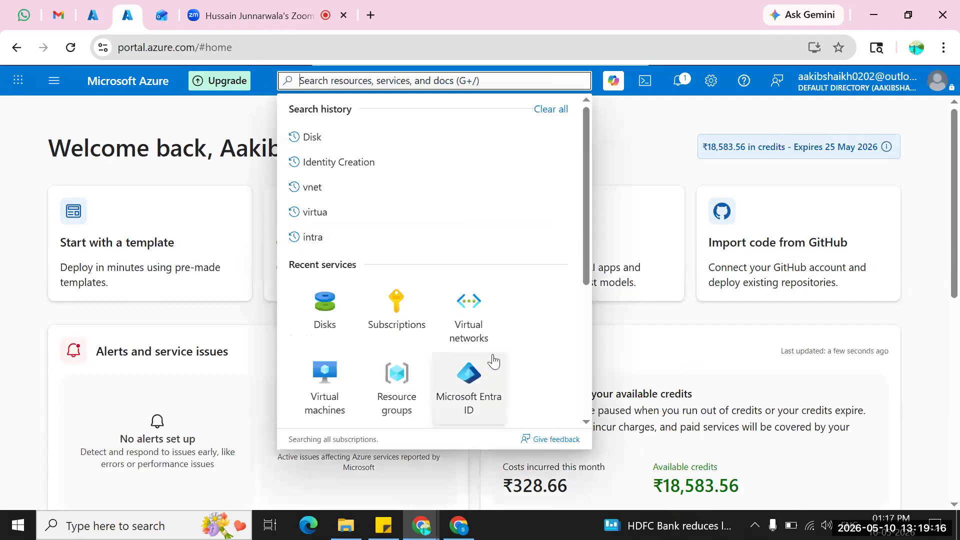
click(330, 390)
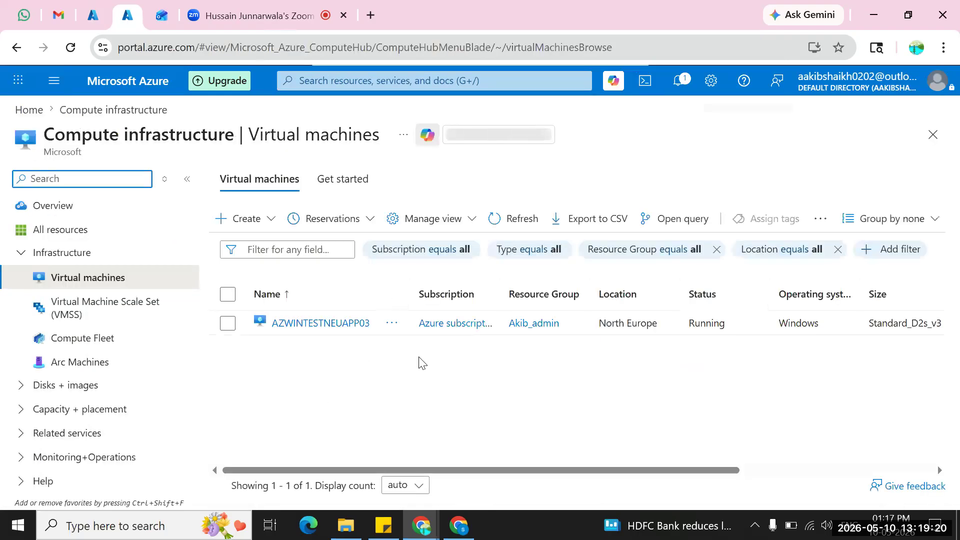
Open the Disks settings of virtual machine AZWINTESTNEUAPP03 and examine its OS disk and data disks sections.
click(353, 324)
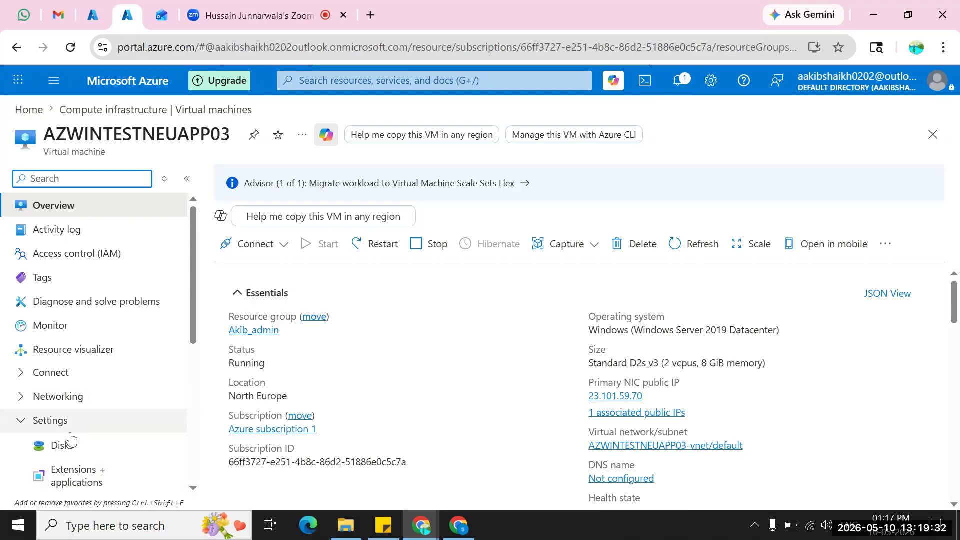
click(66, 446)
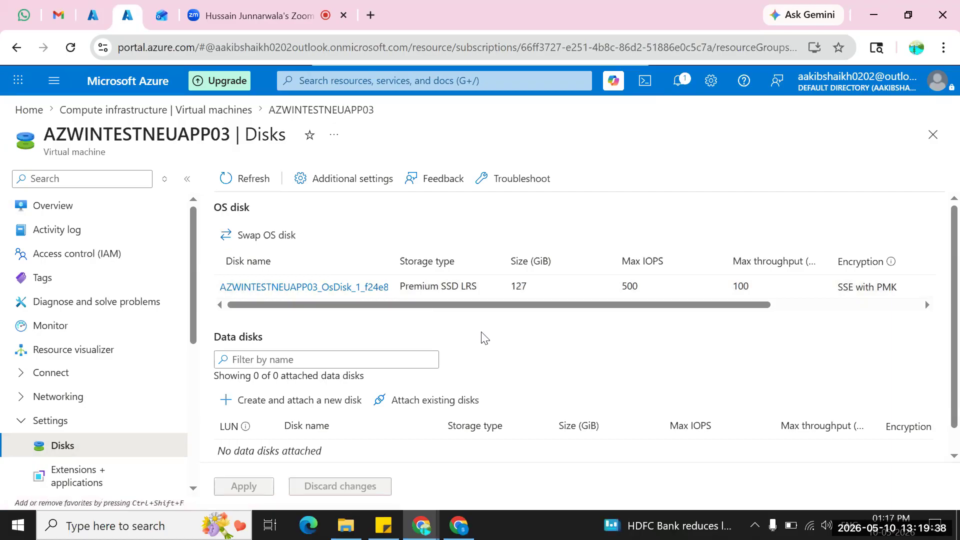
scroll(484, 338, down, 1)
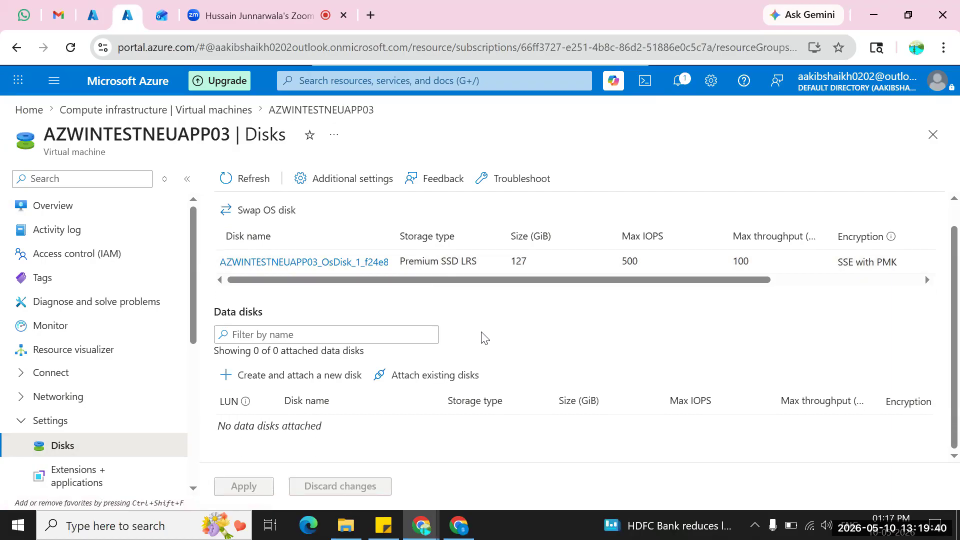
scroll(484, 336, up, 1)
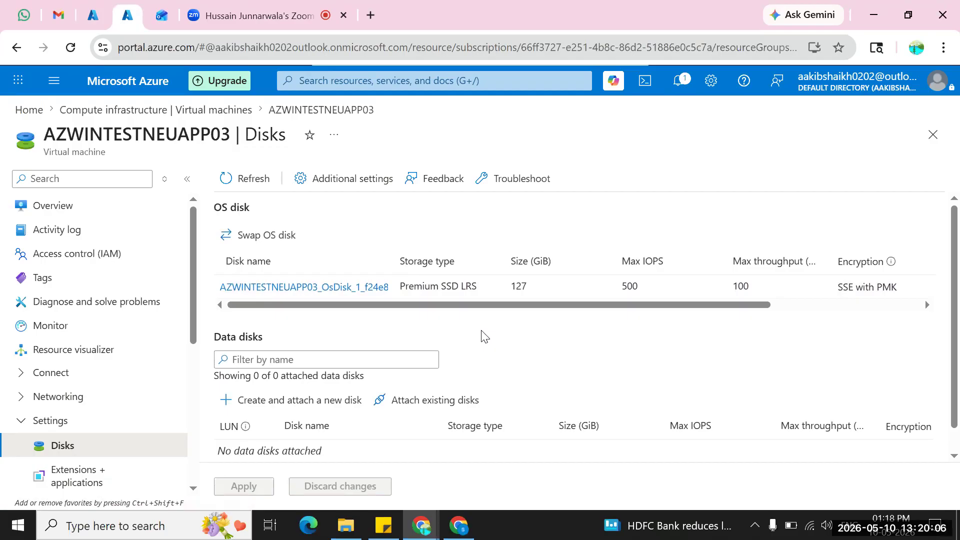
scroll(484, 336, down, 1)
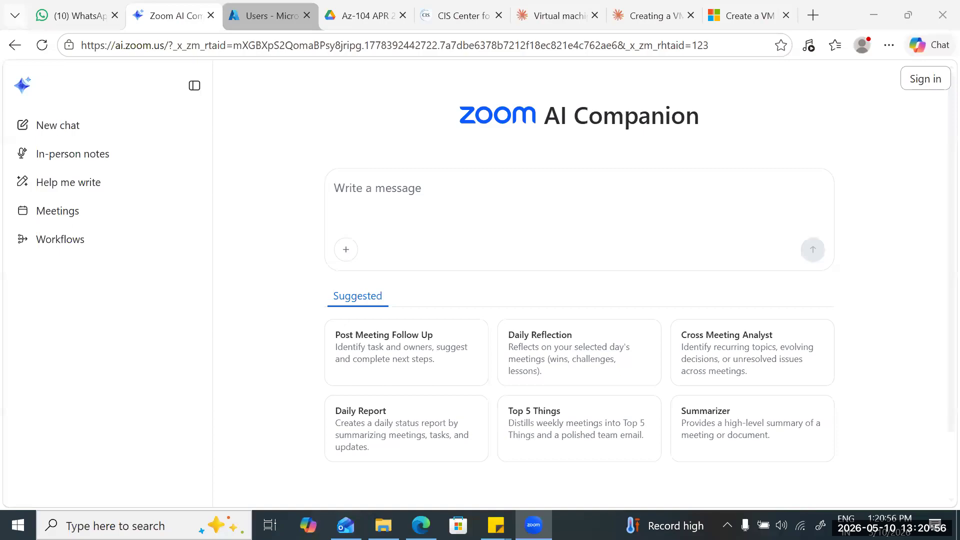
Switch to the Azure portal in Microsoft Edge and open the Disks settings of virtual machine AZWINTESTNEUAPP03.
click(270, 16)
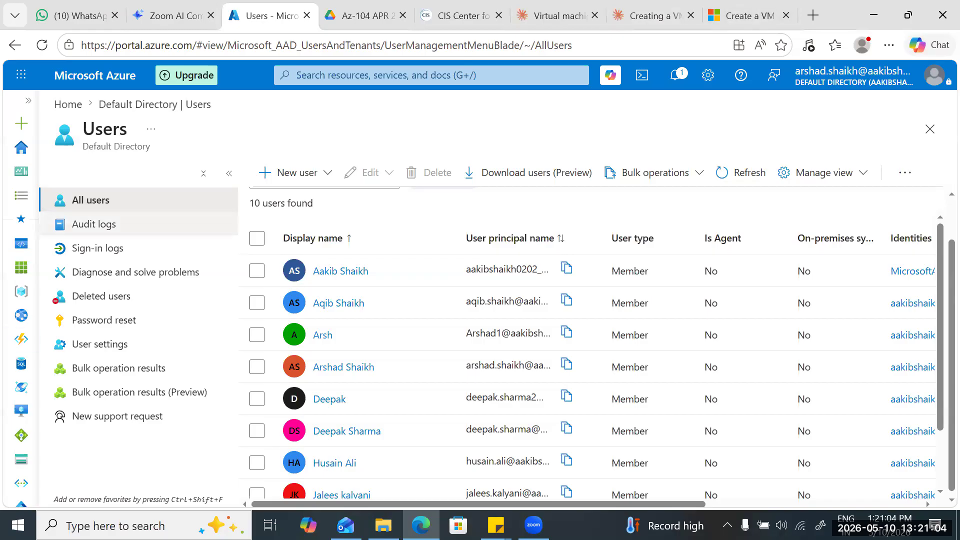
click(380, 75)
click(321, 263)
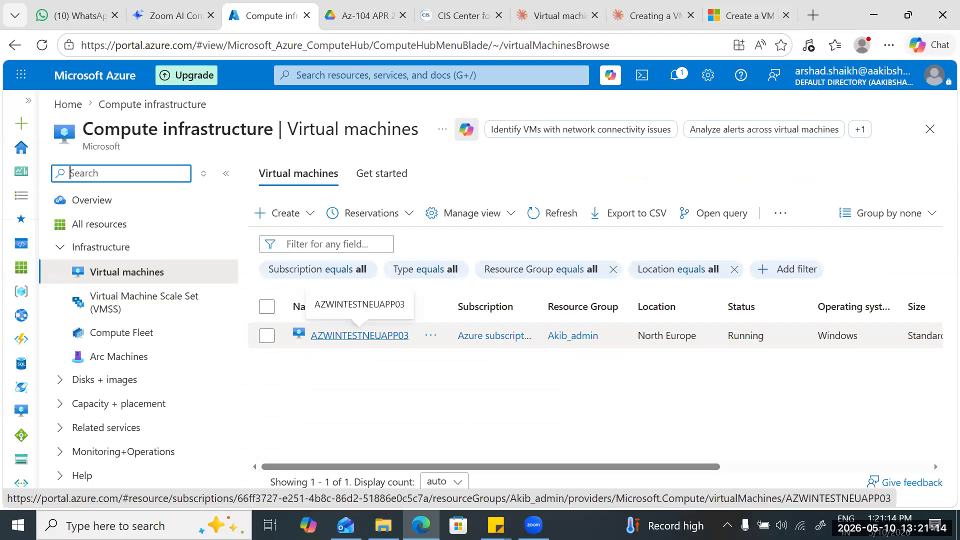
click(360, 335)
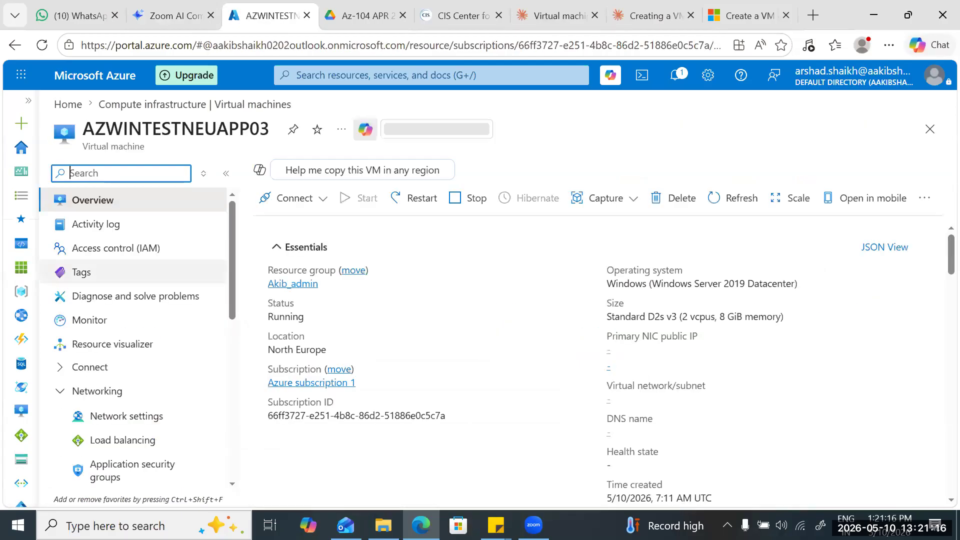
scroll(133, 335, down, 3)
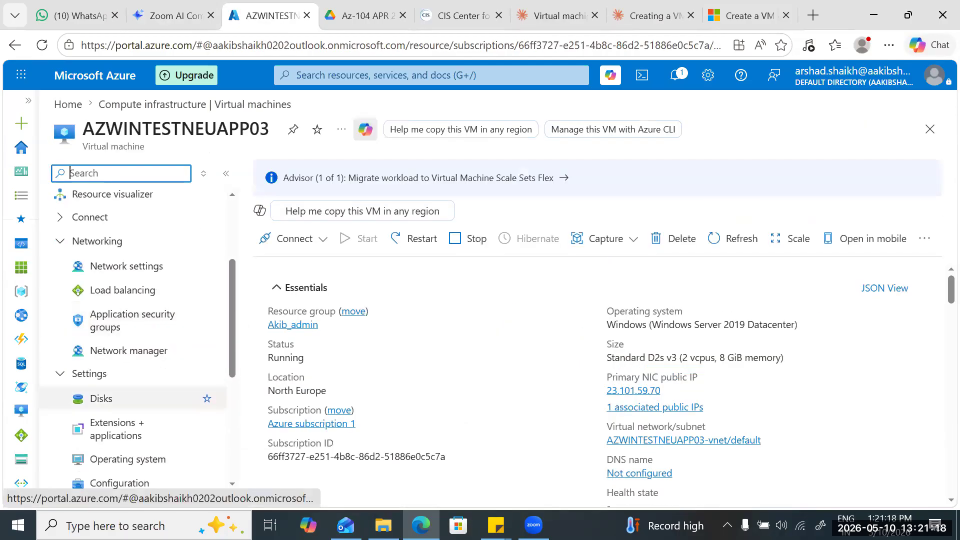
click(195, 395)
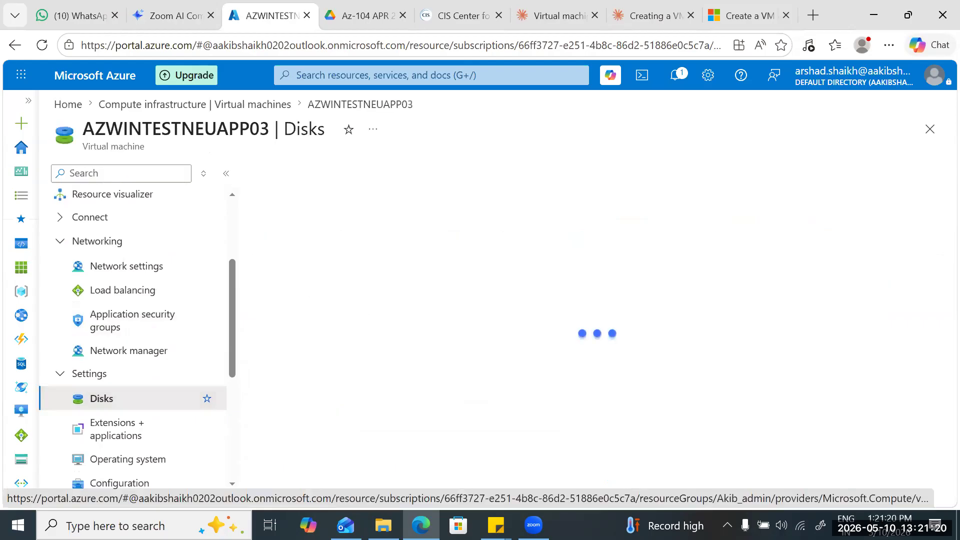
Add an existing data disk entry on LUN 0 and choose Ddrive as its disk.
scroll(465, 373, down, 1)
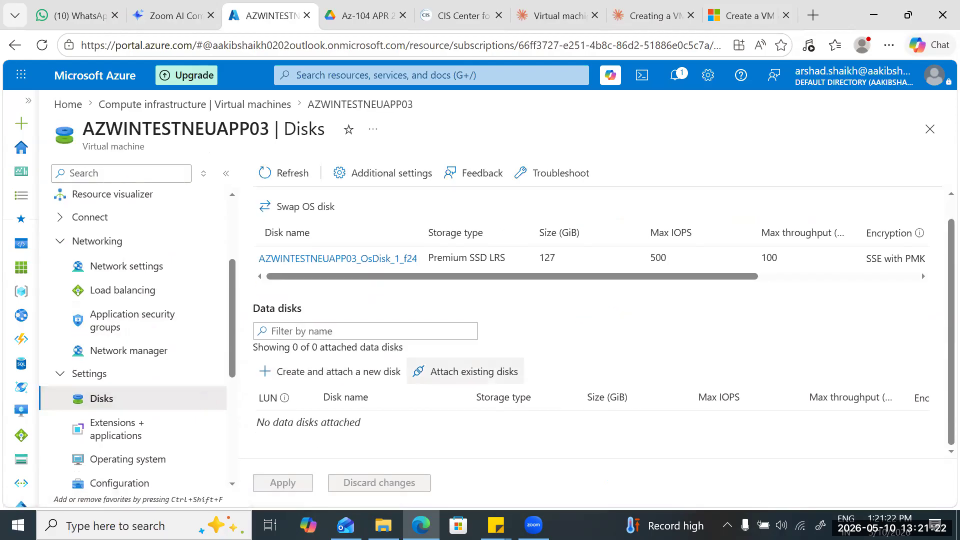
click(465, 371)
scroll(465, 371, down, 1)
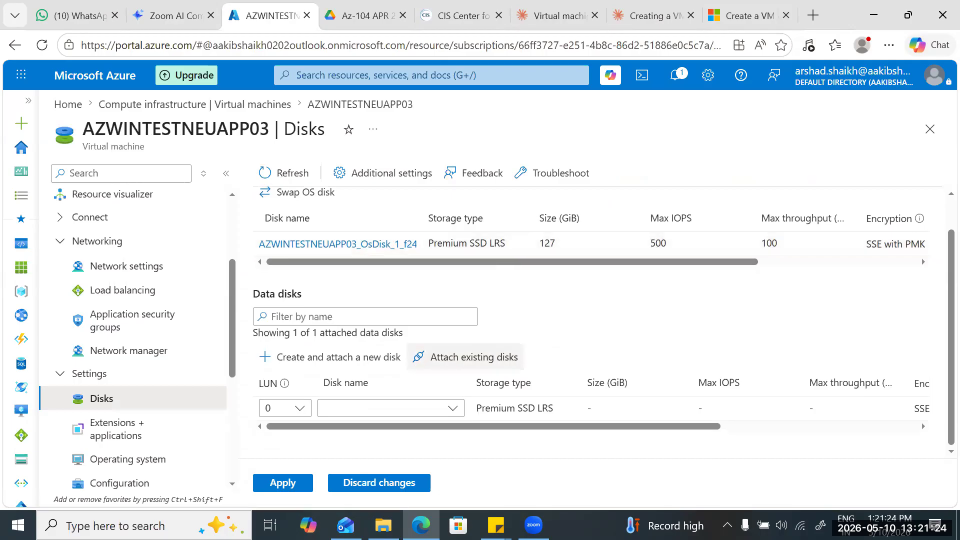
click(453, 408)
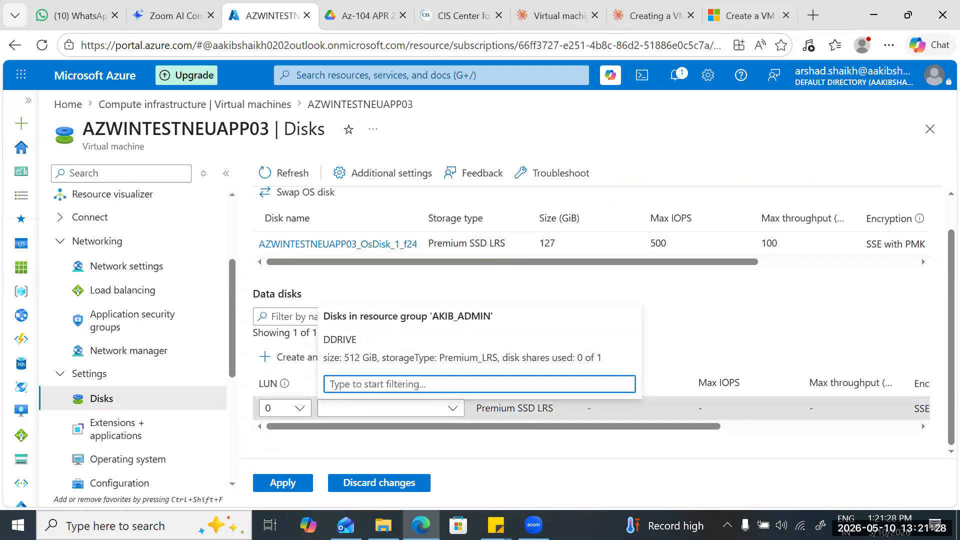
click(463, 355)
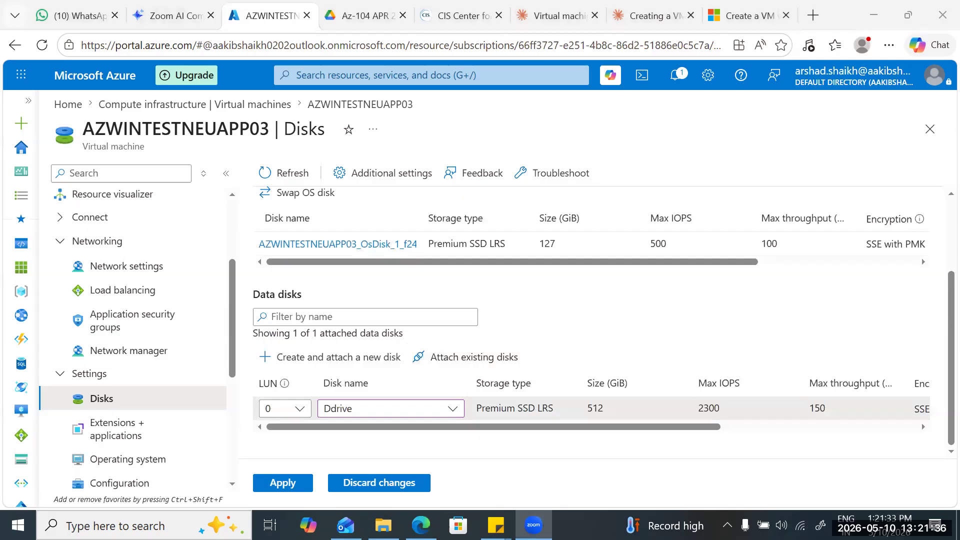
Apply the attachment of data disk Ddrive on LUN 0 to the virtual machine.
click(283, 483)
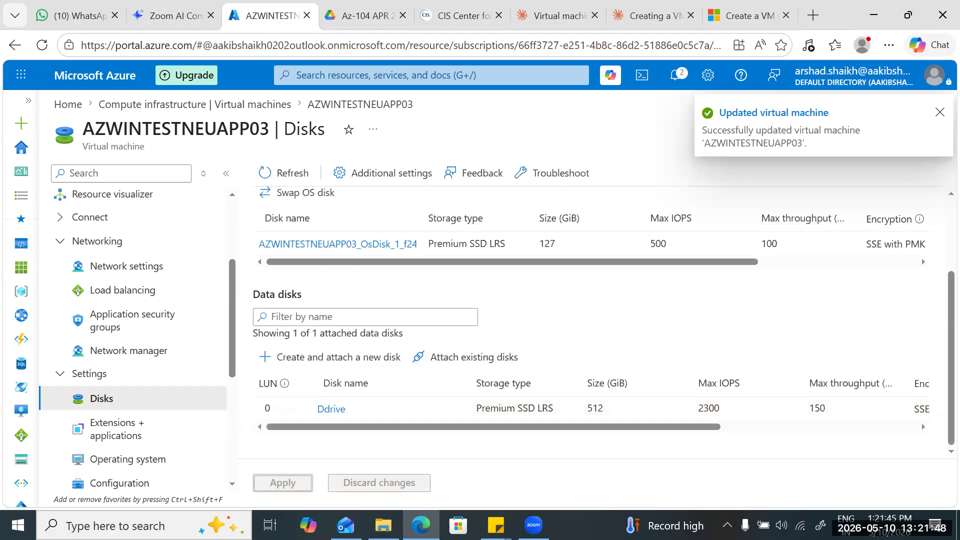
mouse_move(575, 426)
mouse_down()
mouse_move(771, 427)
mouse_move(574, 427)
mouse_up()
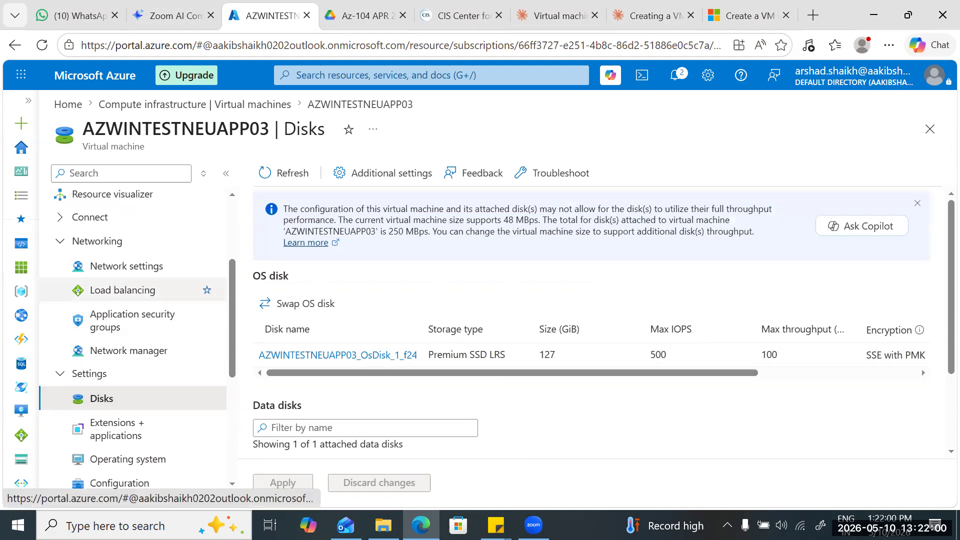
Stop and deallocate virtual machine AZWINTESTNEUAPP03 from its overview page.
click(127, 266)
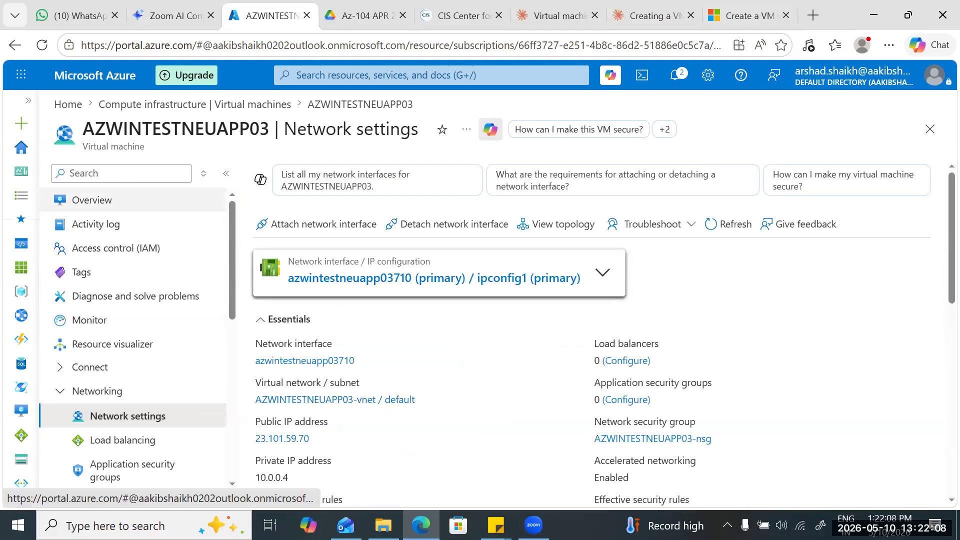
click(93, 200)
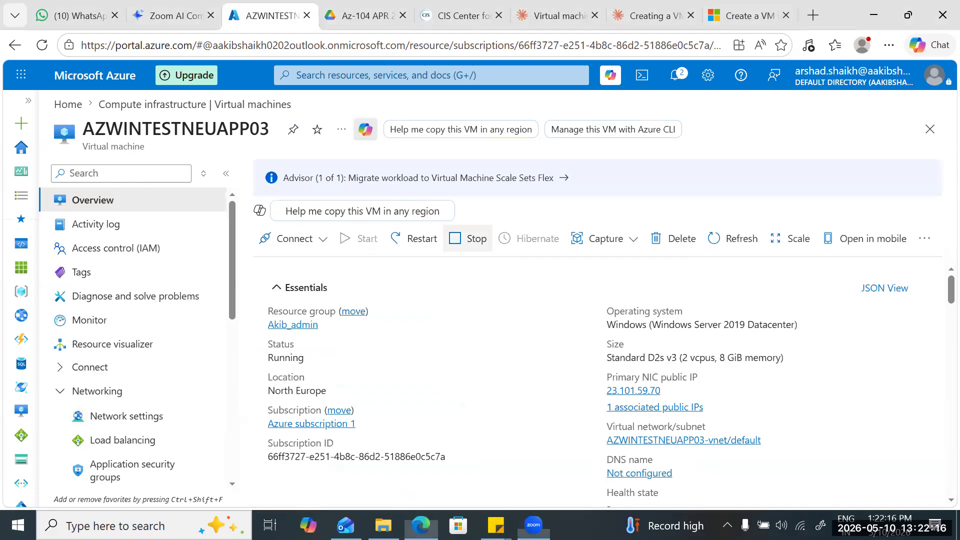
click(468, 238)
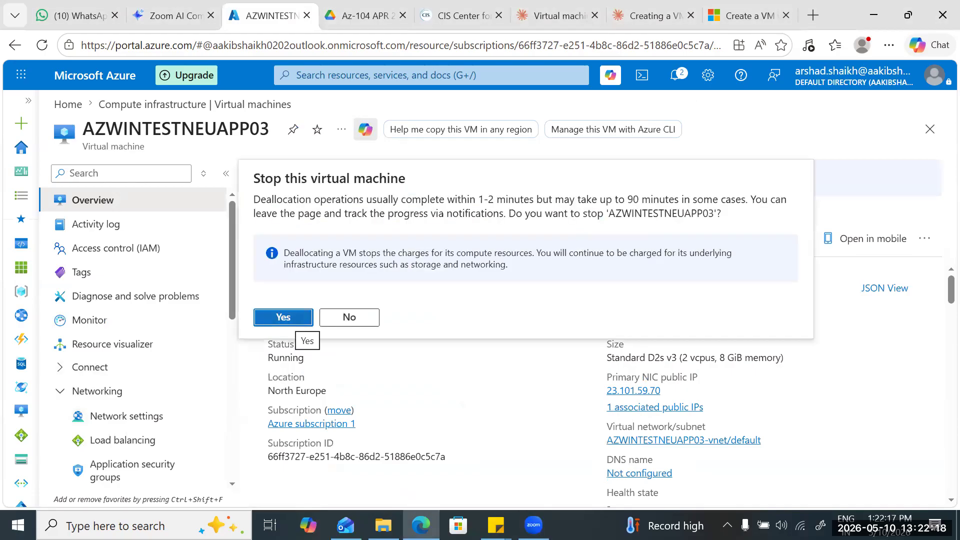
click(295, 320)
click(670, 391)
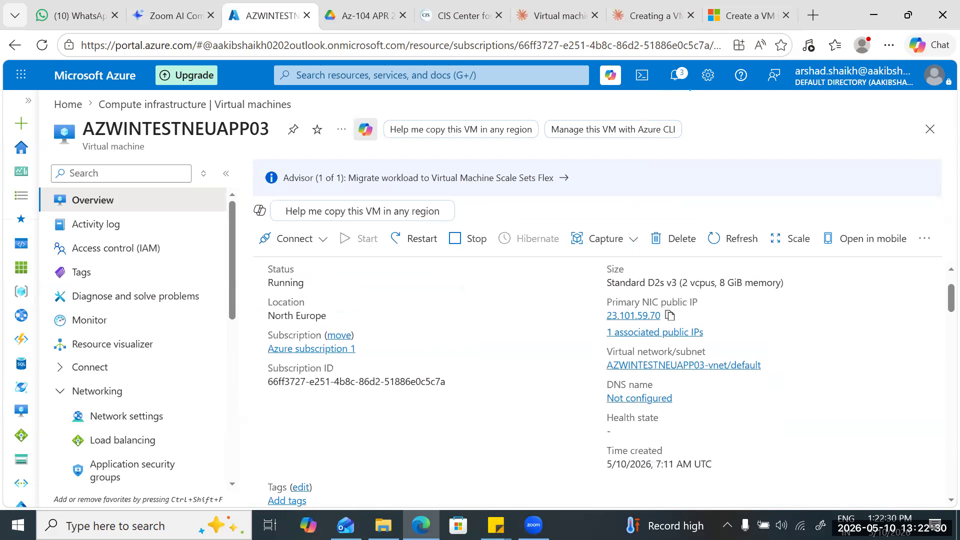
Decline restarting the virtual machine and check the portal notifications for the status of the stop operation.
click(415, 238)
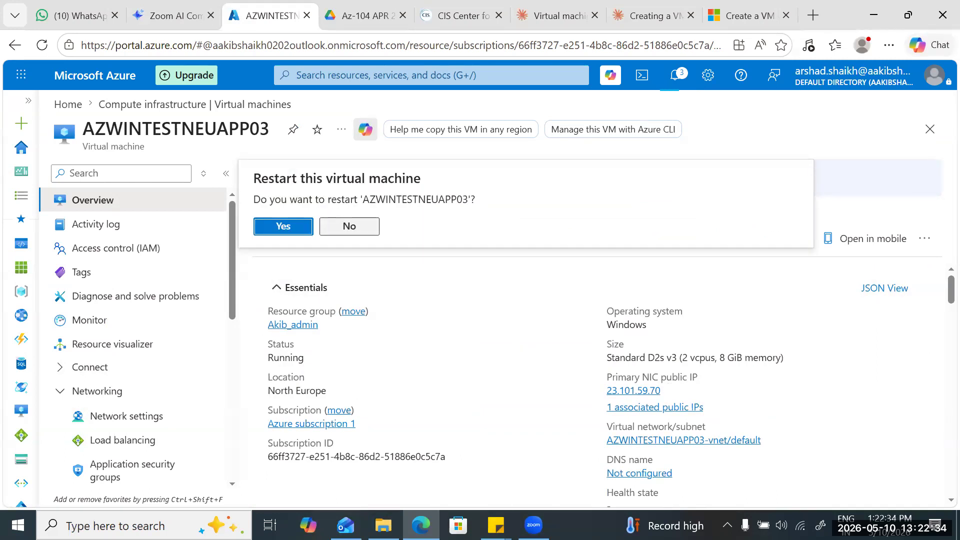
click(350, 227)
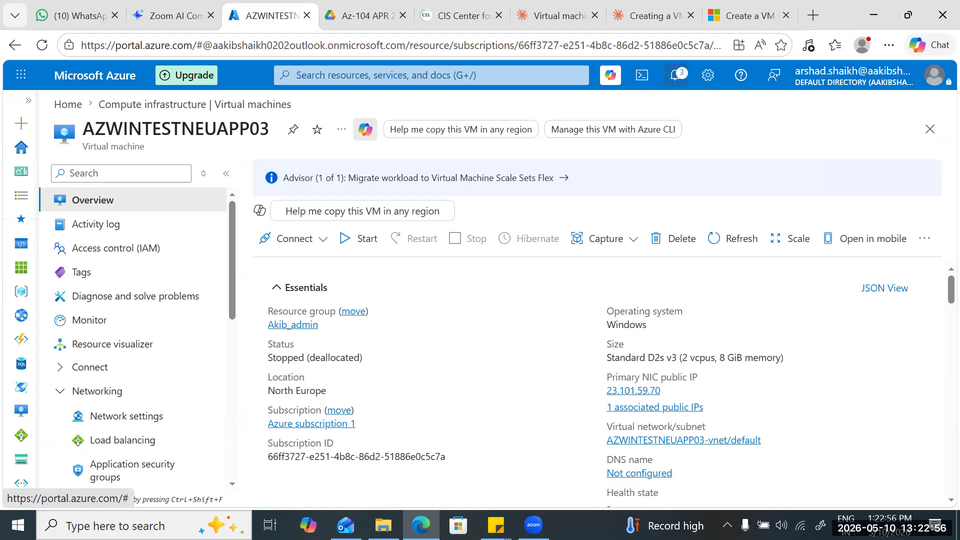
click(675, 75)
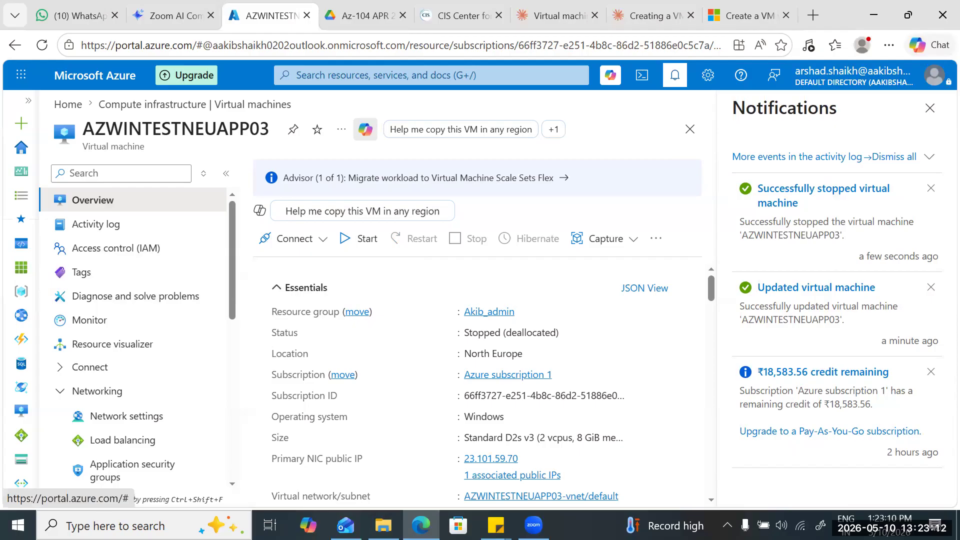
click(930, 108)
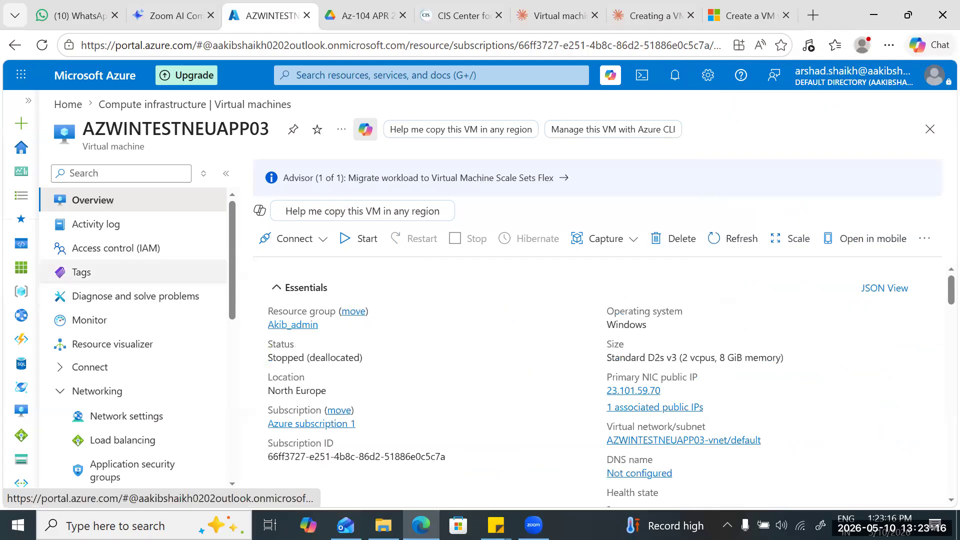
Open the Size + performance settings of the OS disk attached to AZWINTESTNEUAPP03.
scroll(124, 325, down, 3)
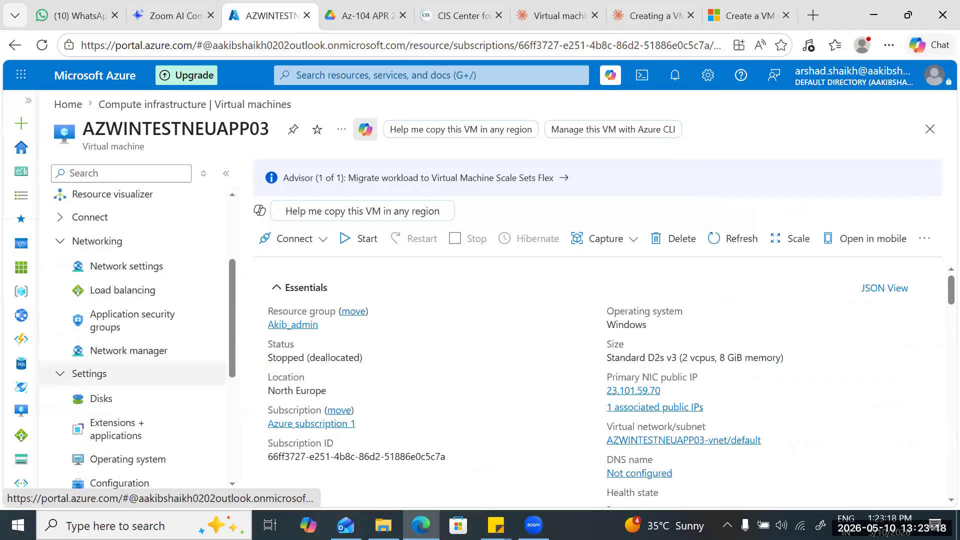
click(101, 399)
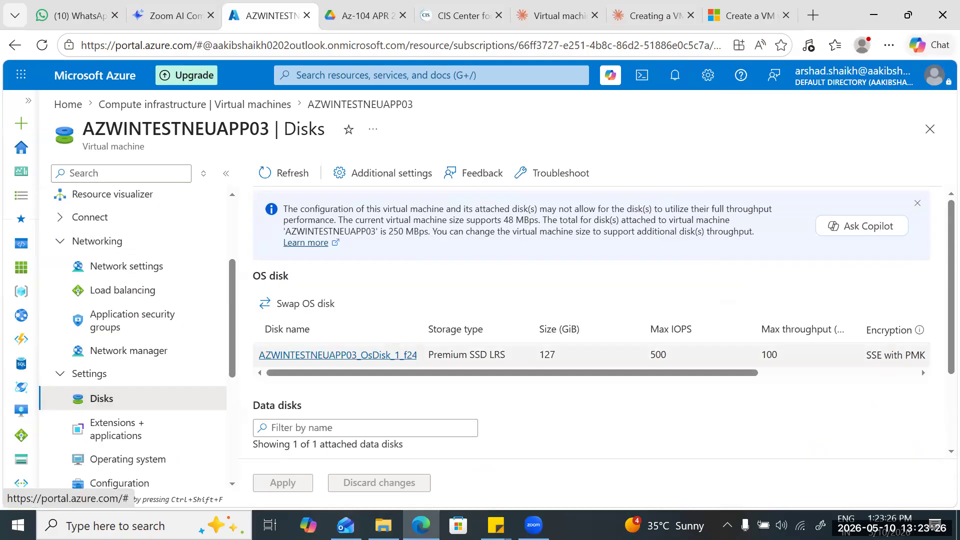
click(337, 355)
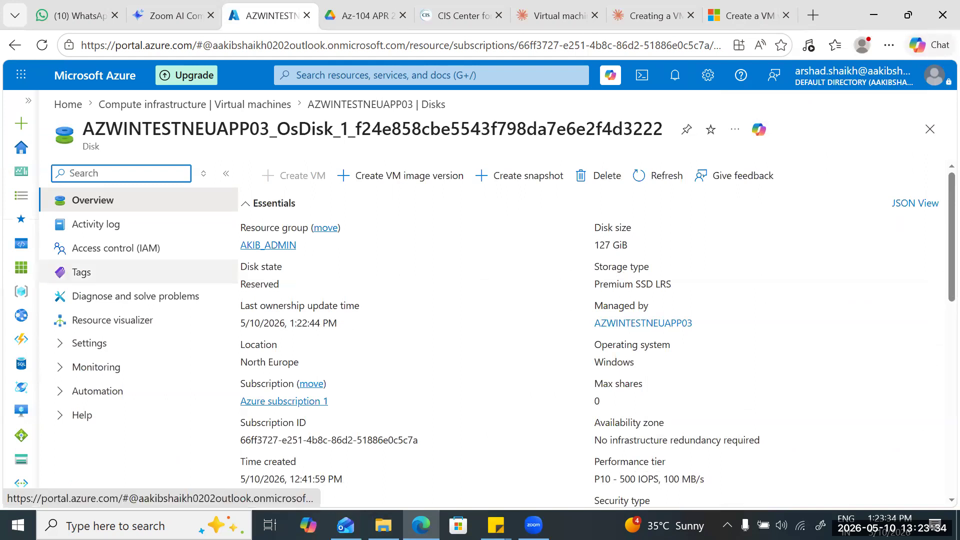
click(90, 343)
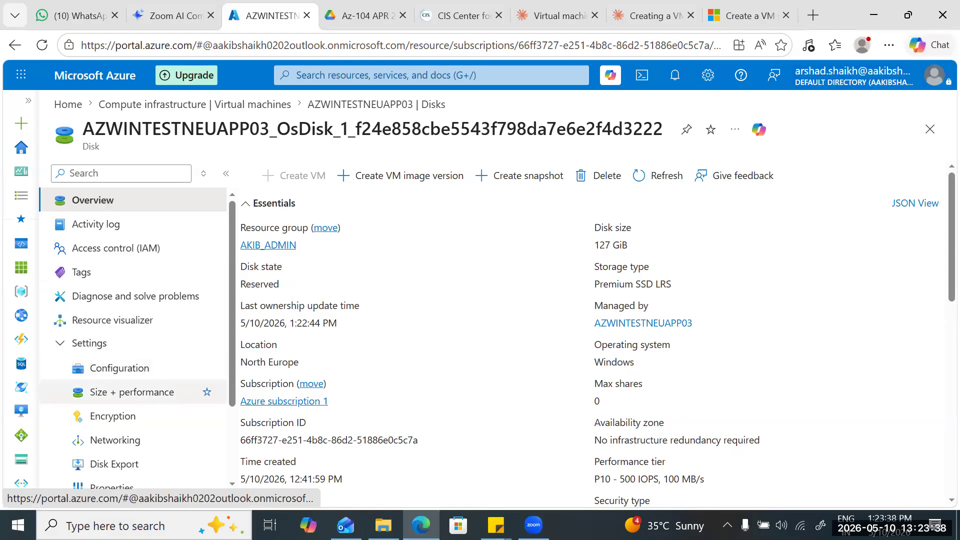
click(132, 392)
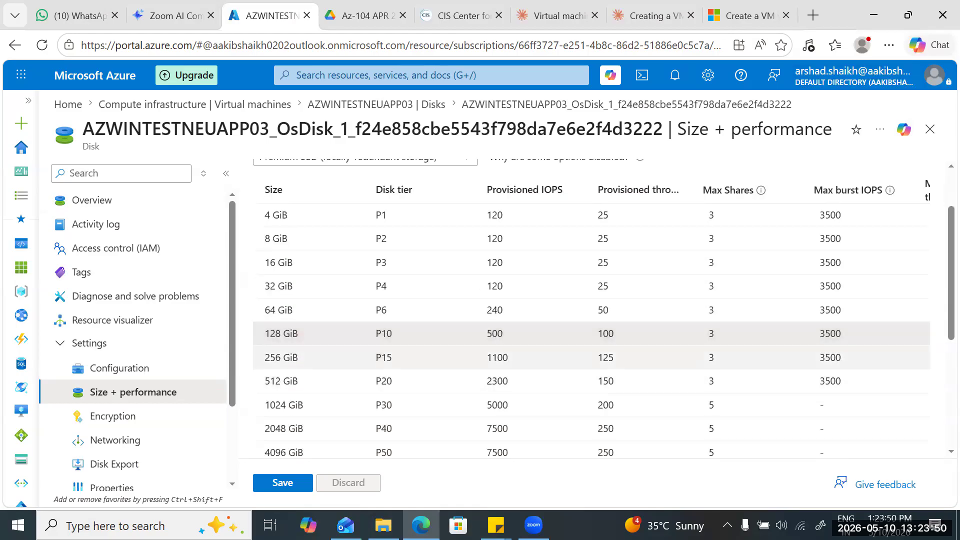
Set the OS disk's custom size to 150 GiB and its performance tier to P15 - 1100 IOPS, 125 MB/s (default).
scroll(590, 300, down, 4)
scroll(590, 300, down, 2)
drag(281, 356, 258, 356)
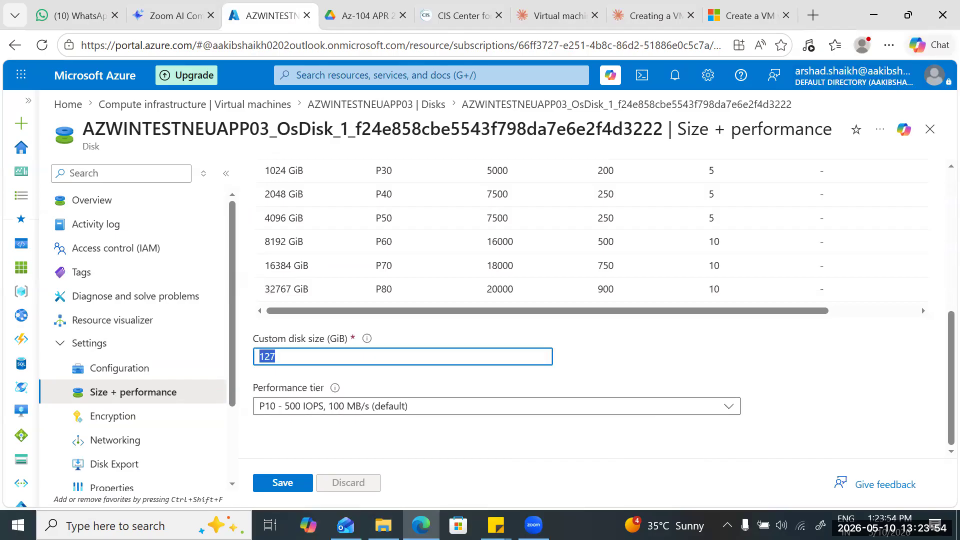
text(150)
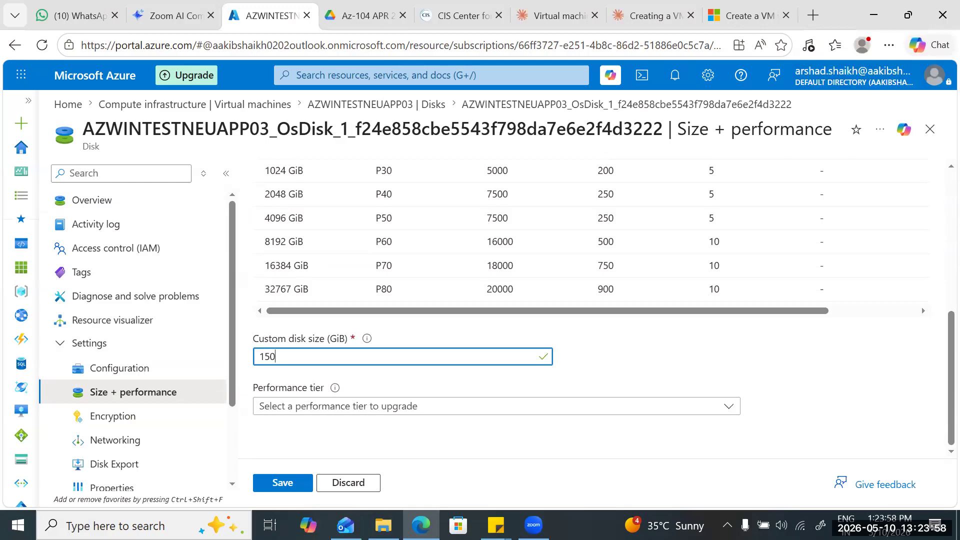
click(430, 406)
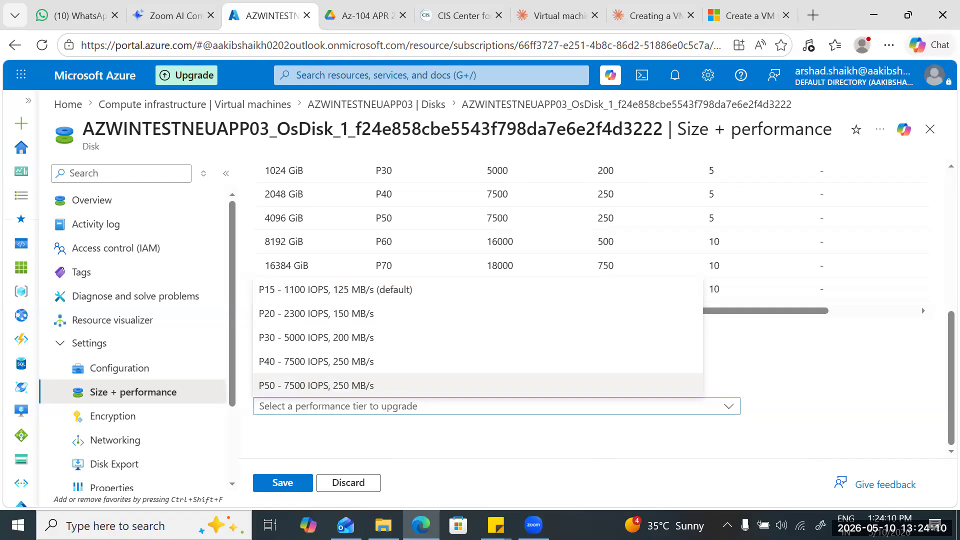
key(Return)
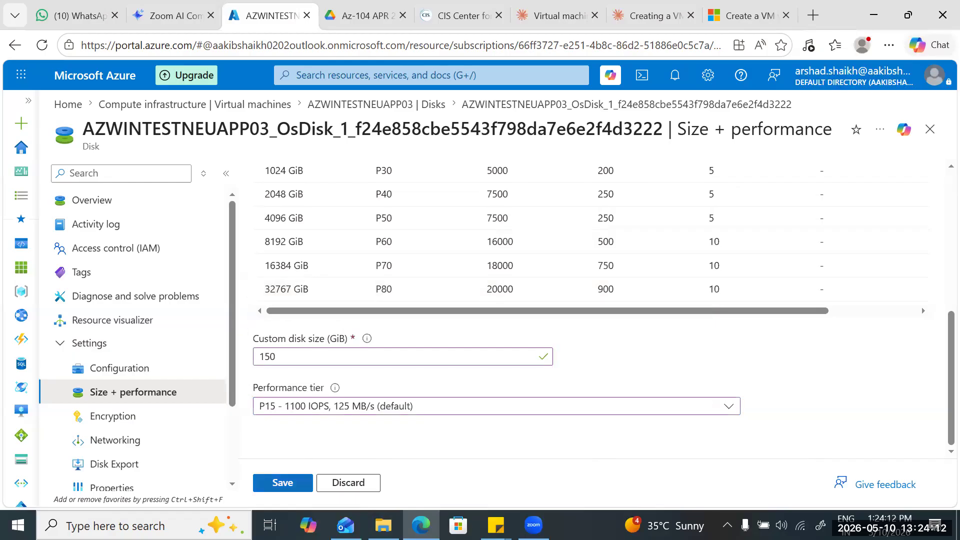
Examine the Premium SSD size table, comparing disk tiers, provisioned IOPS and throughput, and read the description of Max Shares.
scroll(590, 310, up, 4)
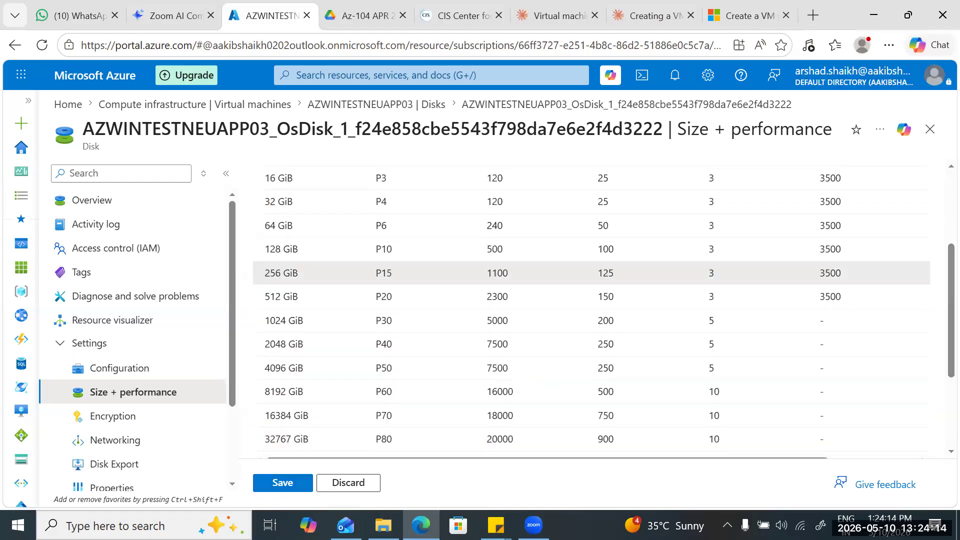
scroll(590, 325, up, 2)
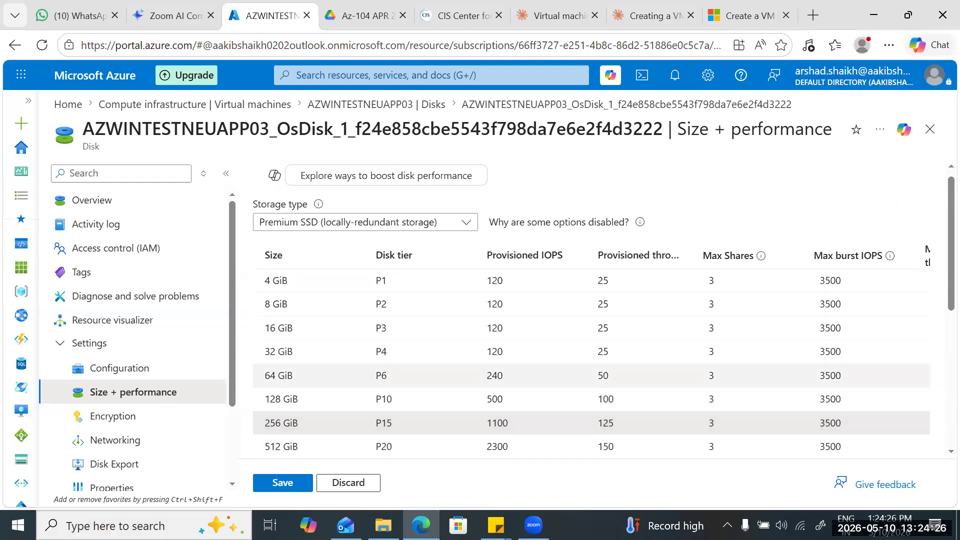
scroll(590, 325, down, 2)
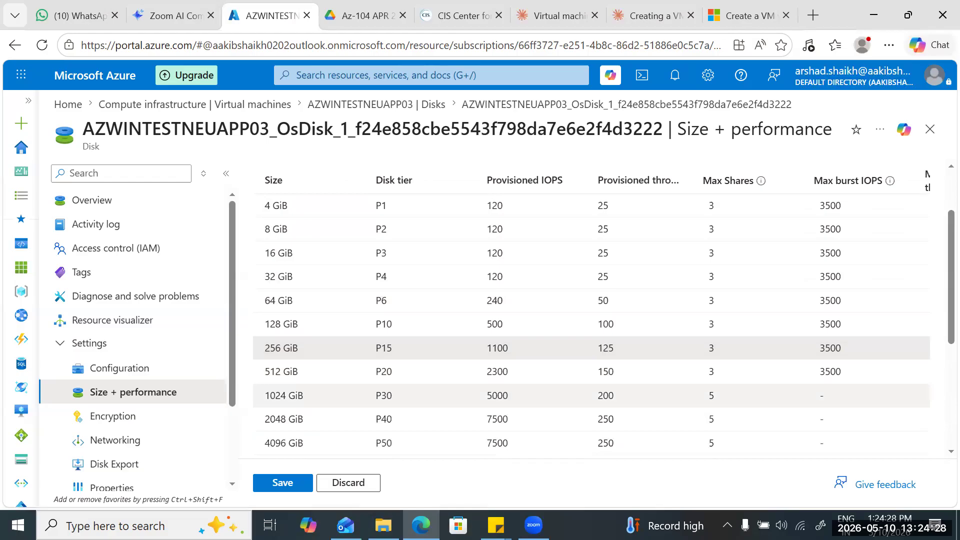
scroll(590, 310, down, 2)
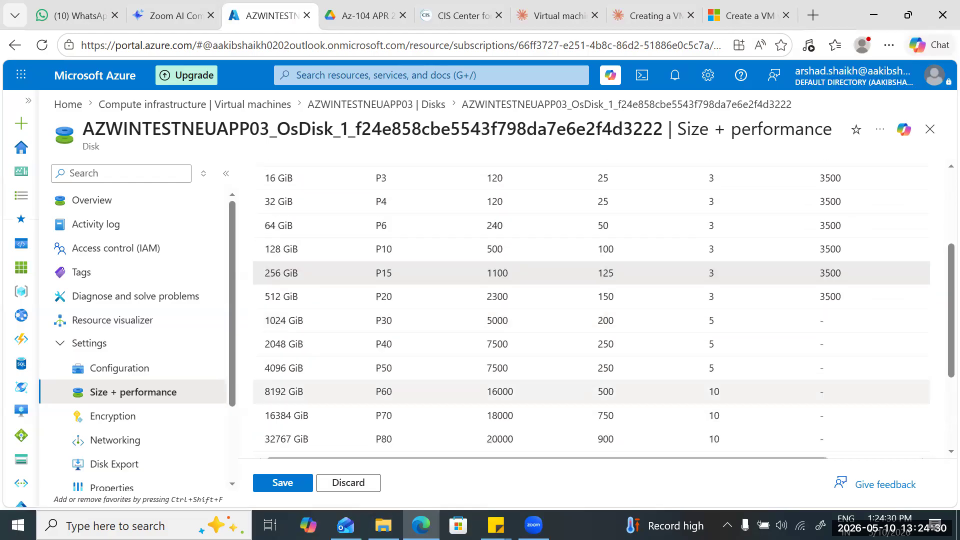
scroll(590, 310, up, 4)
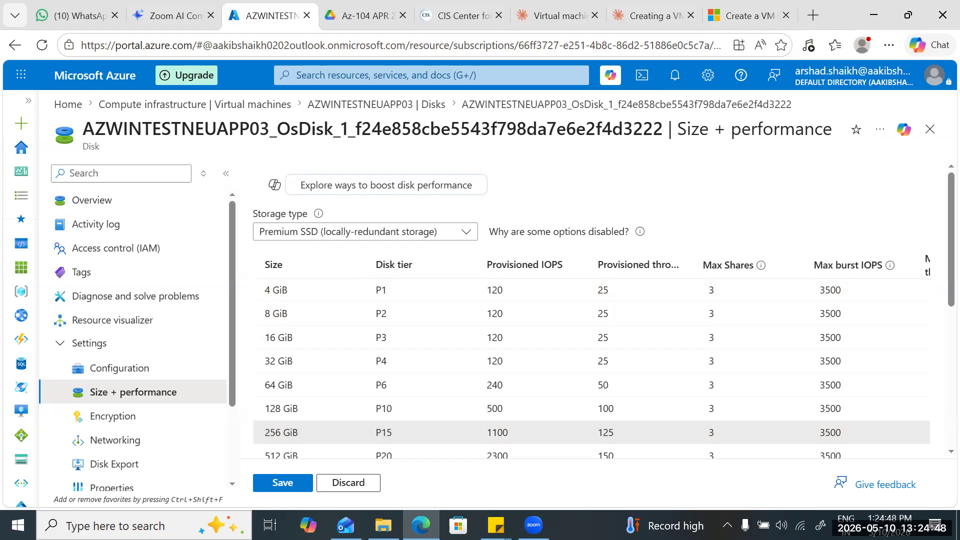
drag(702, 265, 741, 245)
click(700, 236)
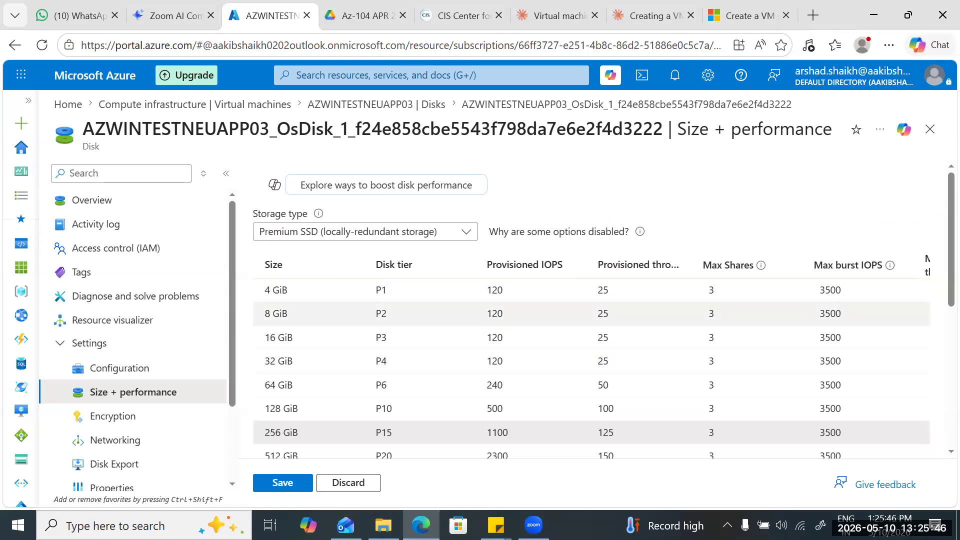
scroll(591, 408, down, 1)
scroll(591, 362, up, 1)
mouse_move(760, 265)
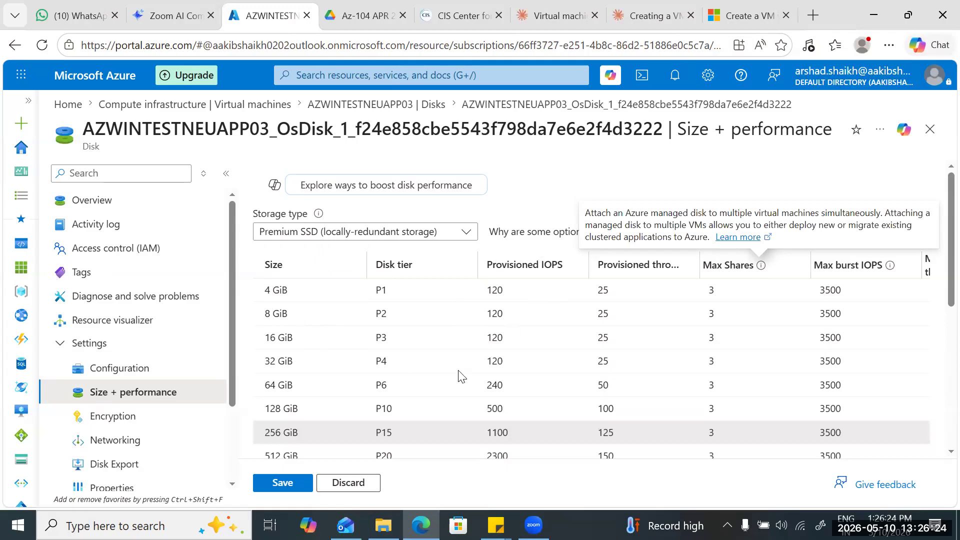
scroll(381, 368, down, 5)
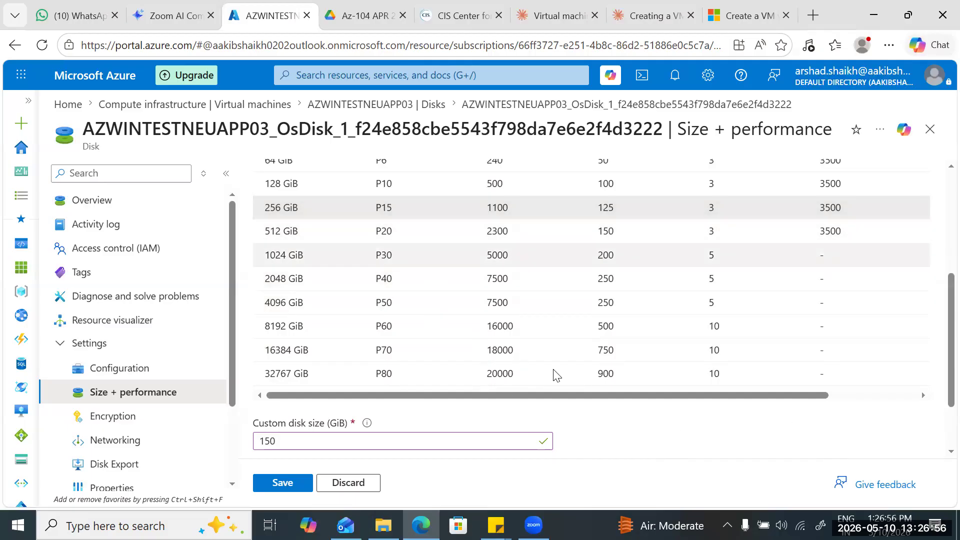
scroll(557, 375, up, 5)
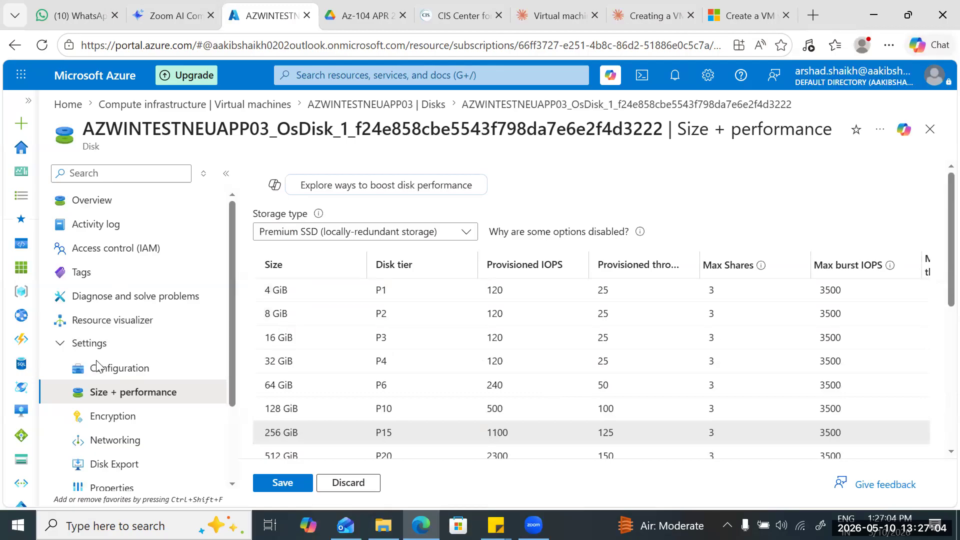
Read the Max burst IOPS description and examine the burst IOPS and burst throughput limits across the disk tiers.
mouse_move(890, 266)
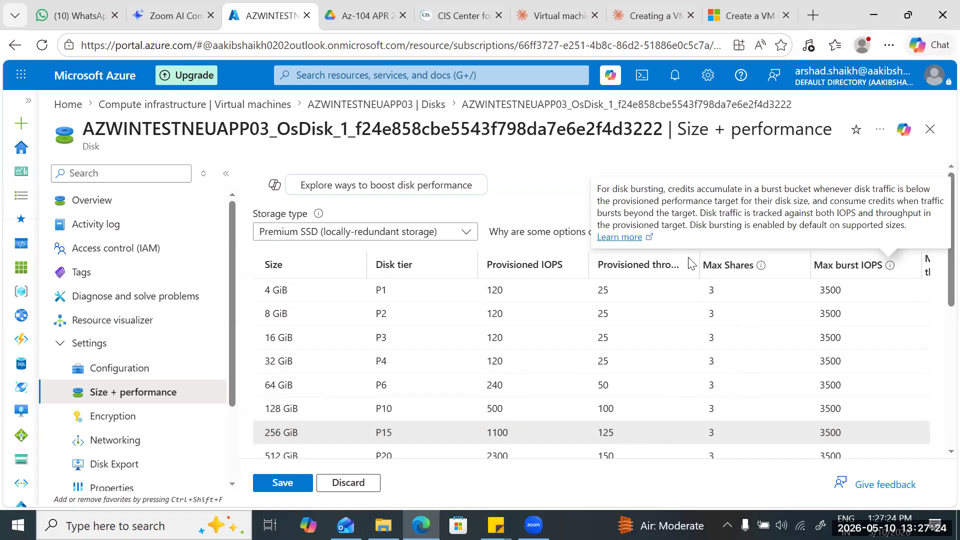
scroll(689, 260, down, 2)
scroll(700, 261, down, 5)
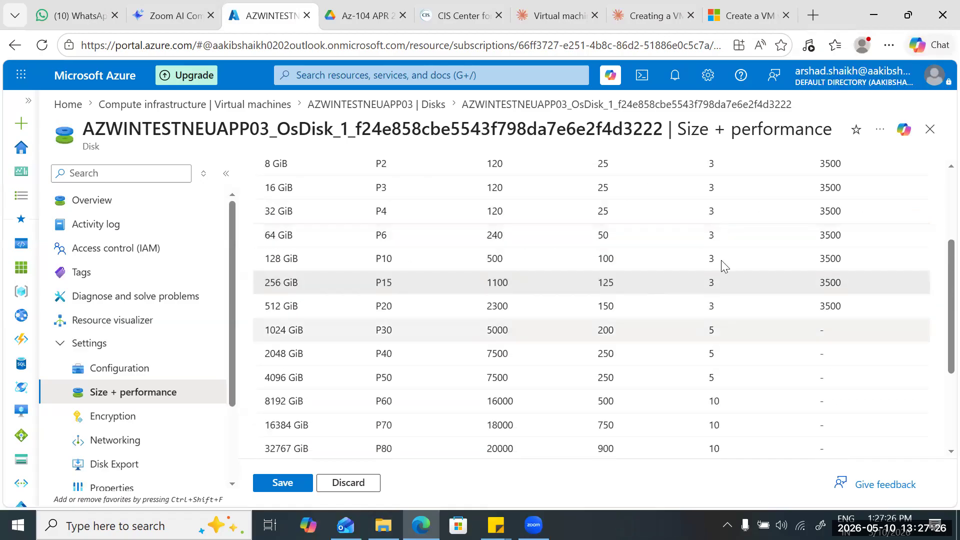
scroll(497, 364, up, 3)
scroll(497, 362, down, 2)
scroll(497, 362, right, 3)
scroll(422, 294, up, 5)
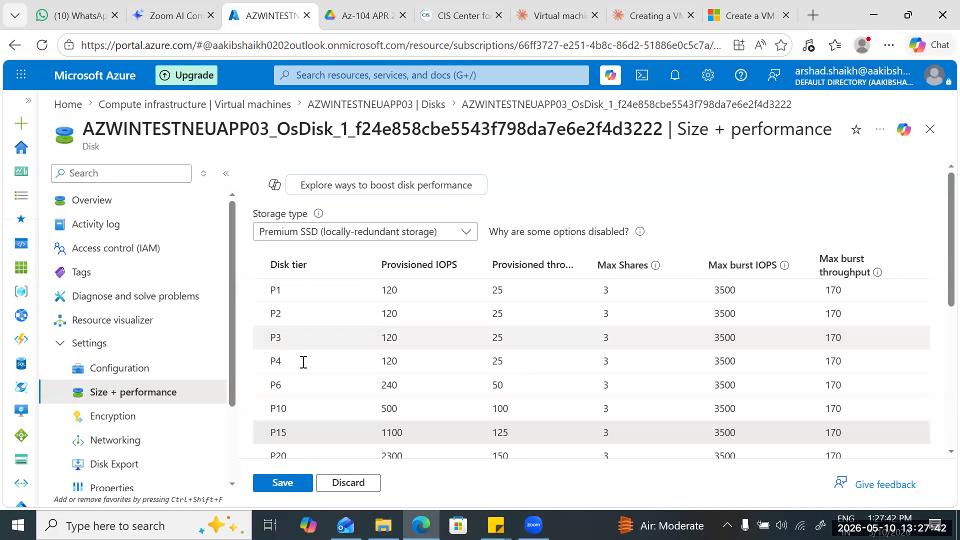
scroll(765, 149, down, 2)
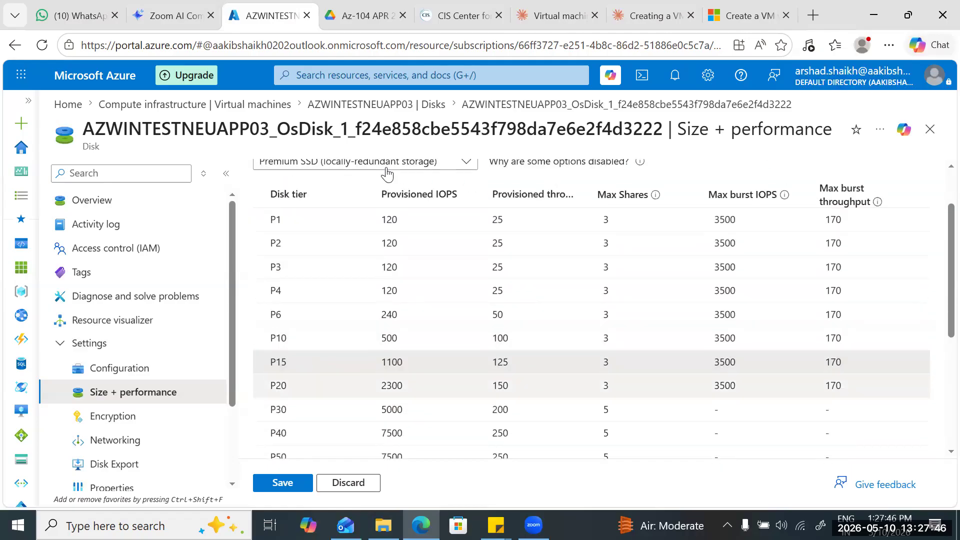
scroll(391, 183, up, 2)
scroll(384, 175, down, 3)
scroll(378, 169, up, 3)
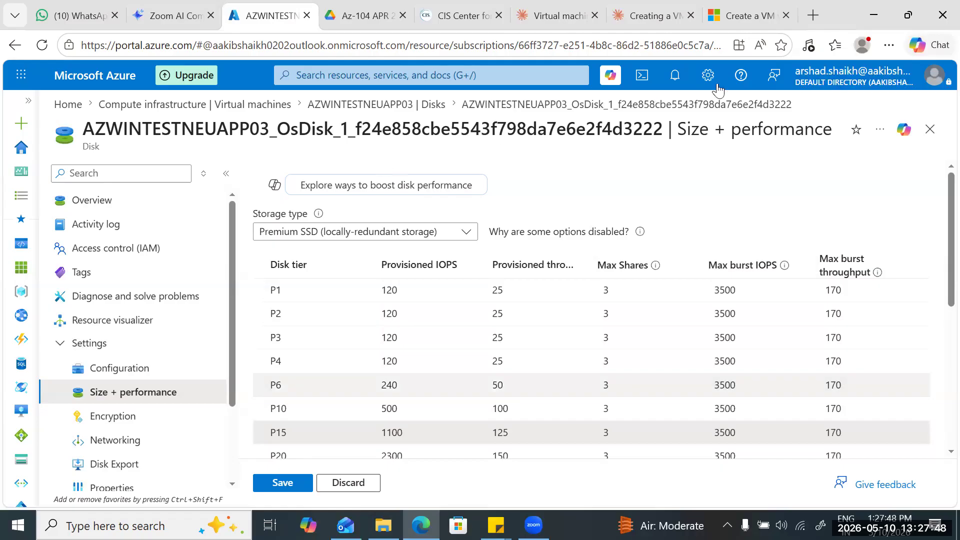
scroll(897, 89, down, 2)
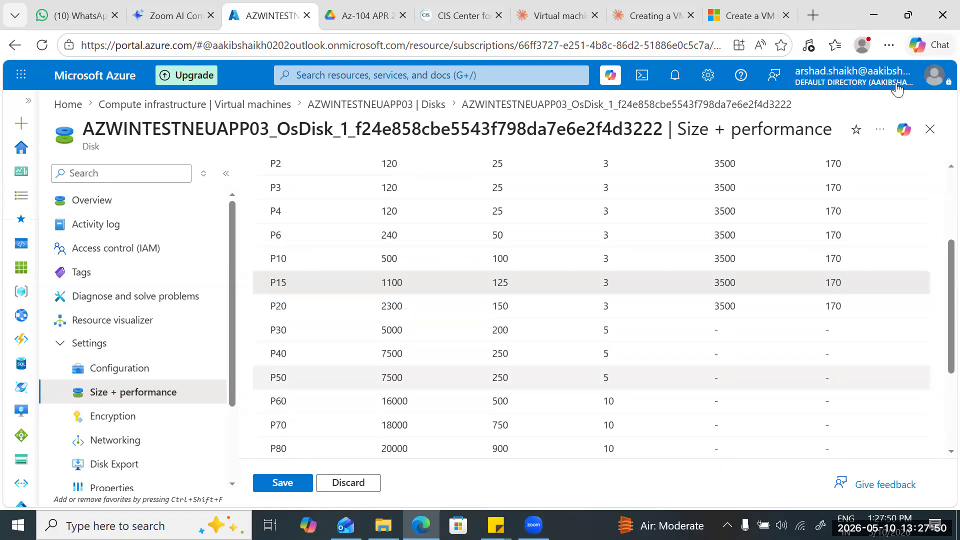
scroll(897, 89, up, 3)
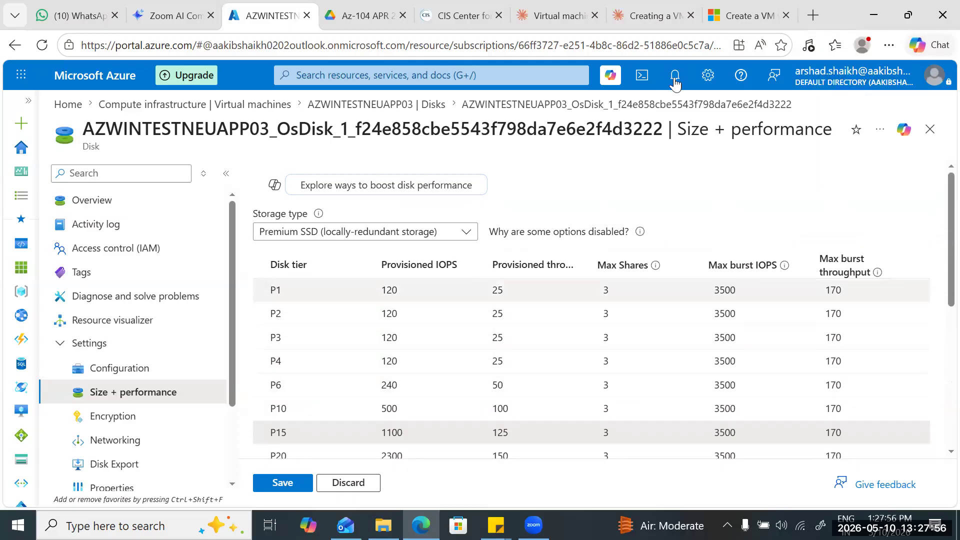
Save the new size and performance settings of AZWINTESTNEUAPP03's OS disk.
scroll(702, 215, down, 2)
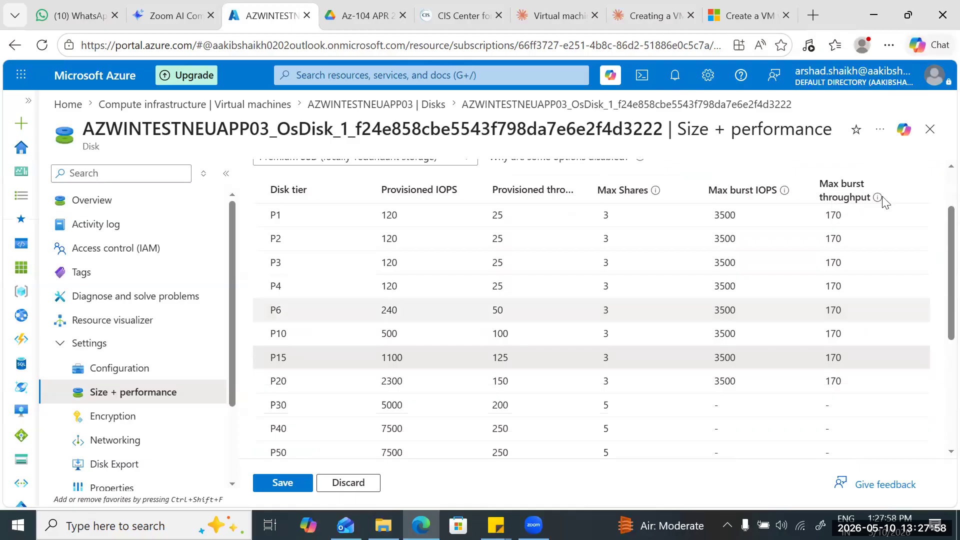
scroll(763, 208, down, 3)
scroll(808, 208, down, 2)
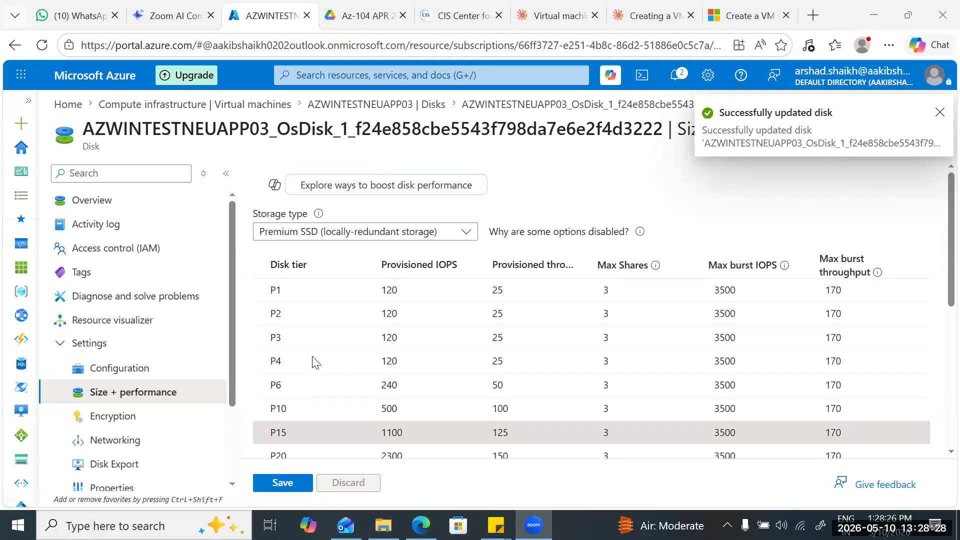
scroll(311, 356, down, 2)
scroll(312, 356, up, 2)
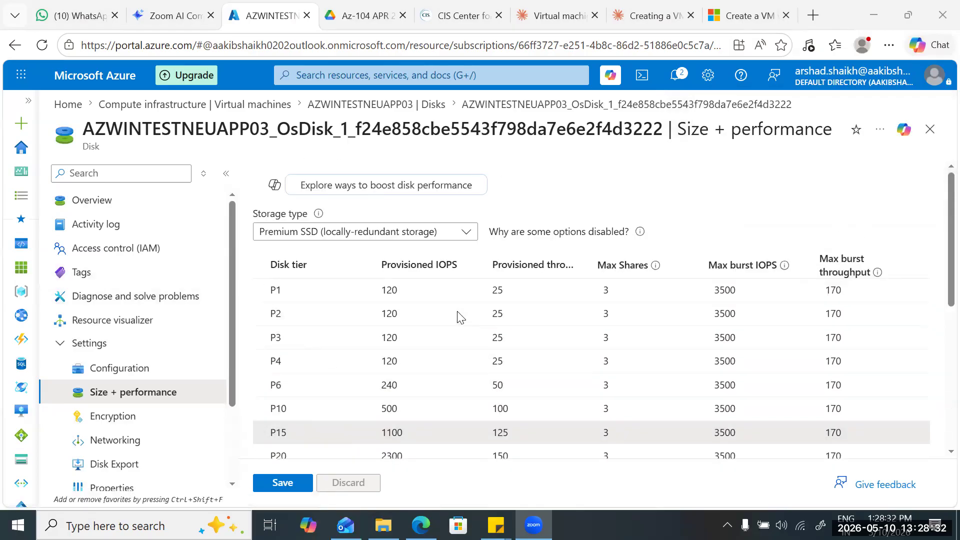
Return to the virtual machines list, reload it and open AZWINTESTNEUAPP03.
click(200, 104)
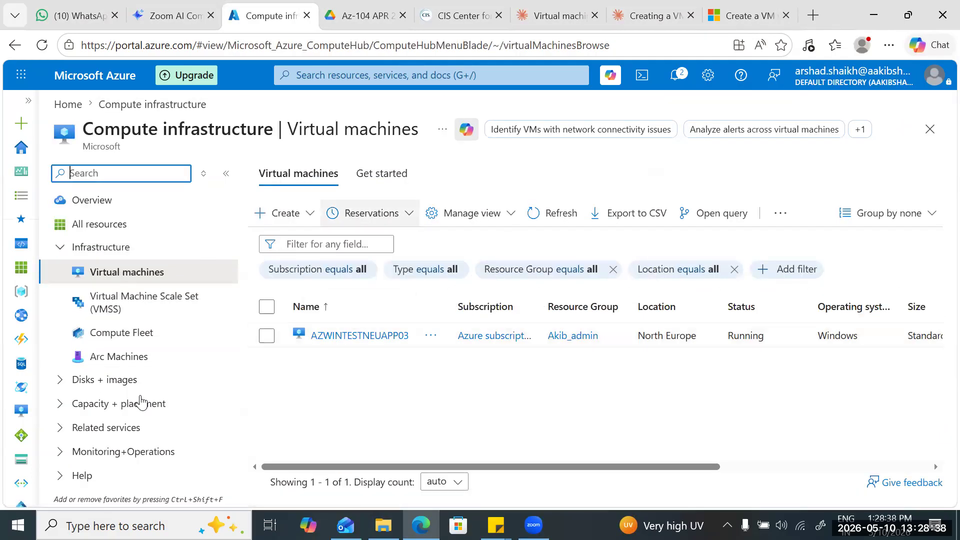
click(42, 45)
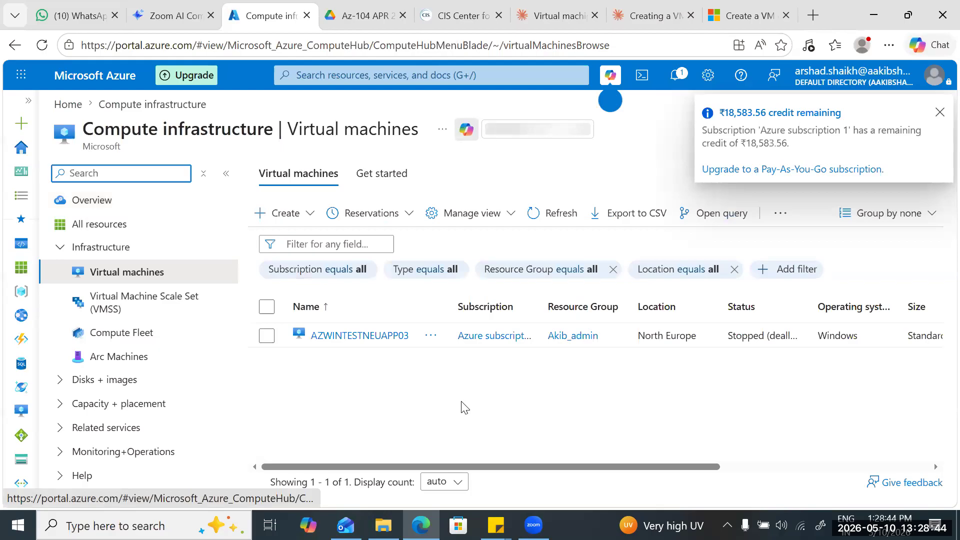
click(326, 335)
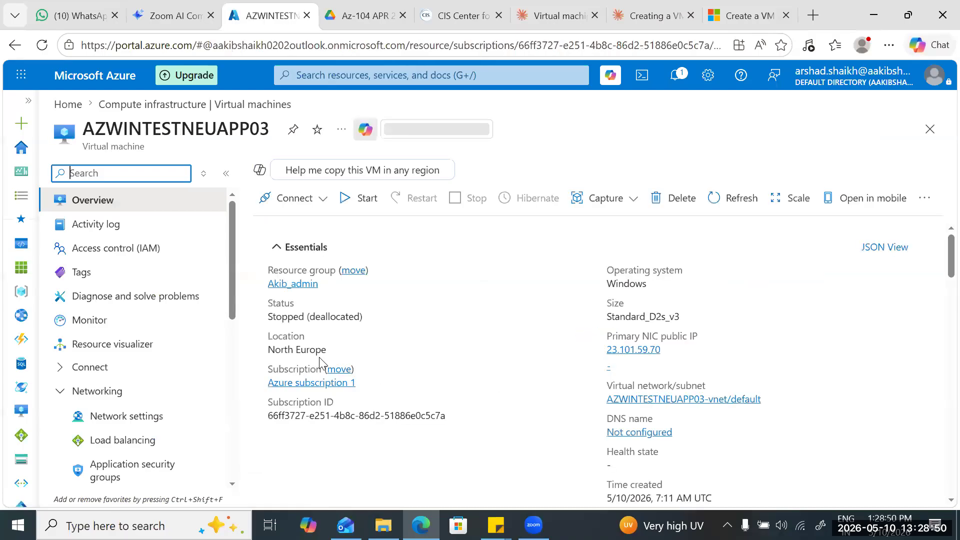
Open the virtual machine's Disks settings and check the size and performance of the OS disk and the Ddrive data disk.
scroll(124, 300, down, 3)
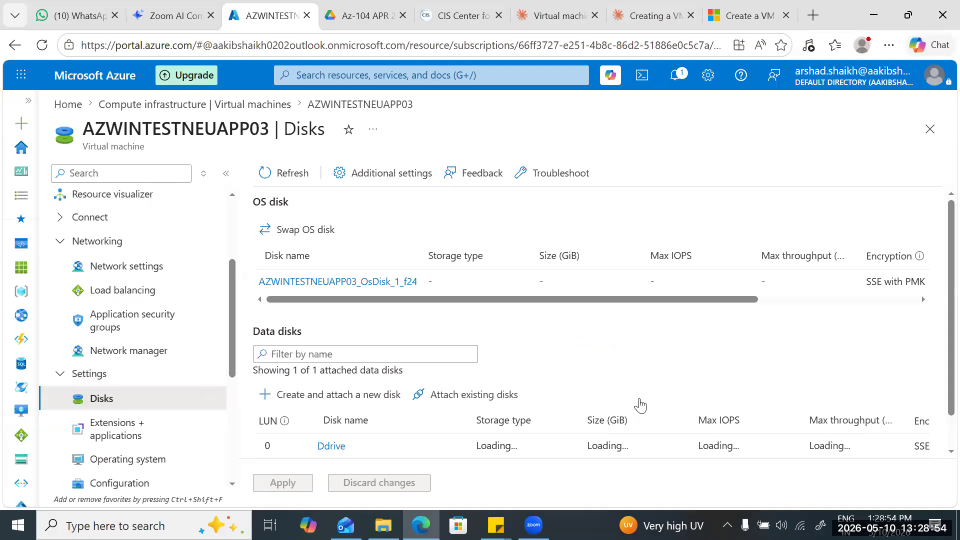
scroll(660, 404, down, 1)
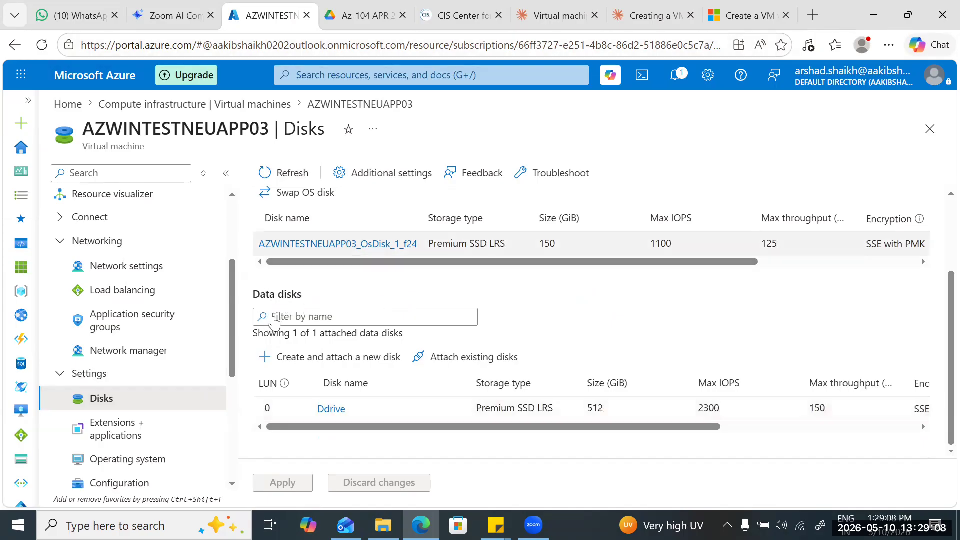
mouse_move(493, 426)
mouse_down()
mouse_move(664, 426)
mouse_move(493, 426)
mouse_up()
Go back to the overview of AZWINTESTNEUAPP03 and start the virtual machine.
scroll(133, 297, up, 3)
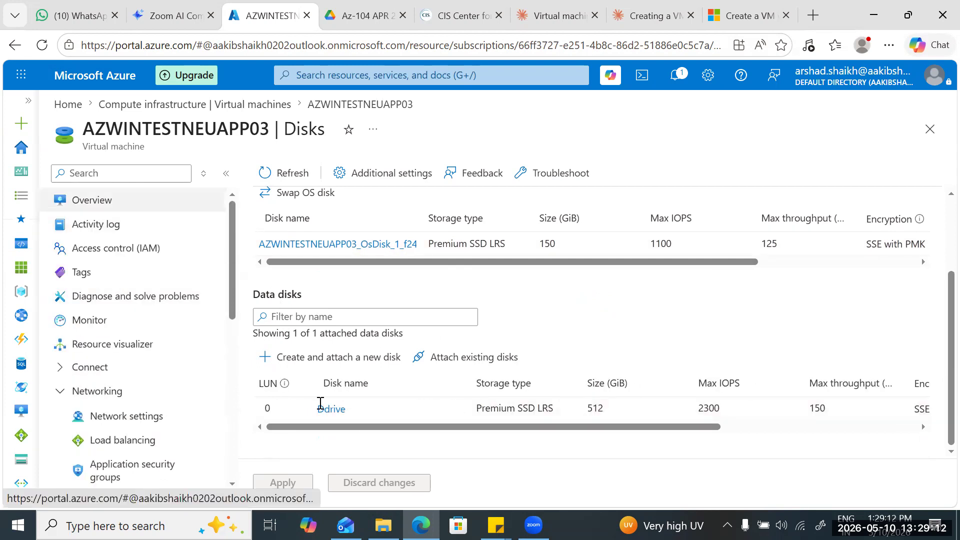
click(92, 200)
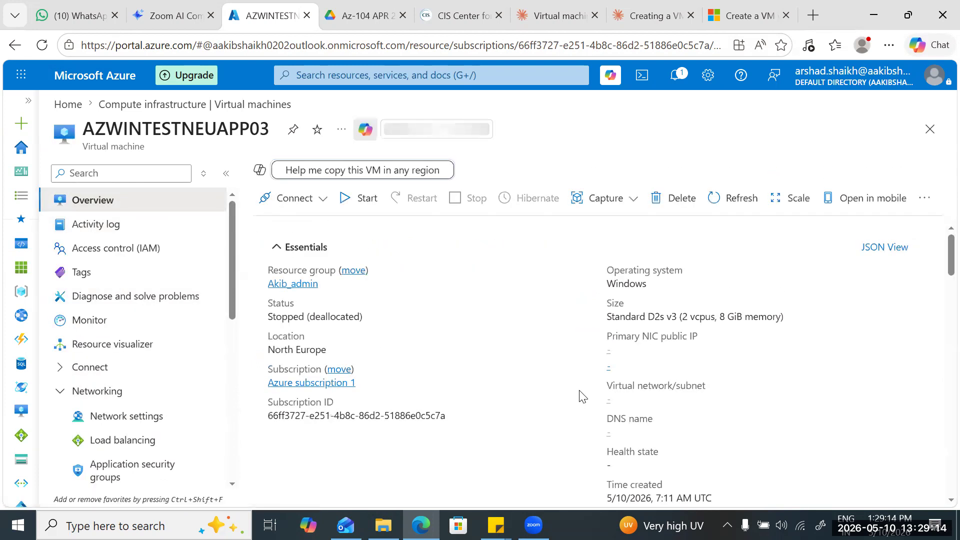
click(357, 198)
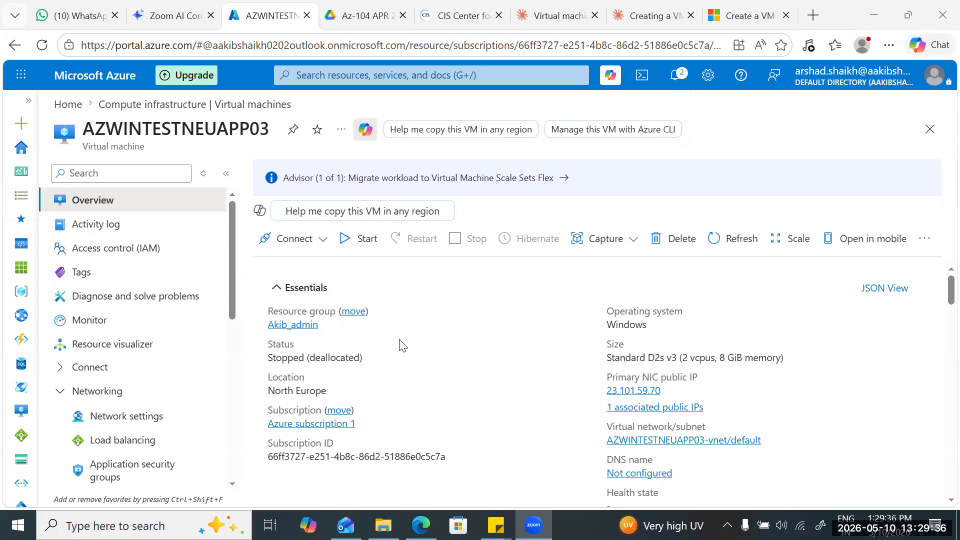
click(504, 281)
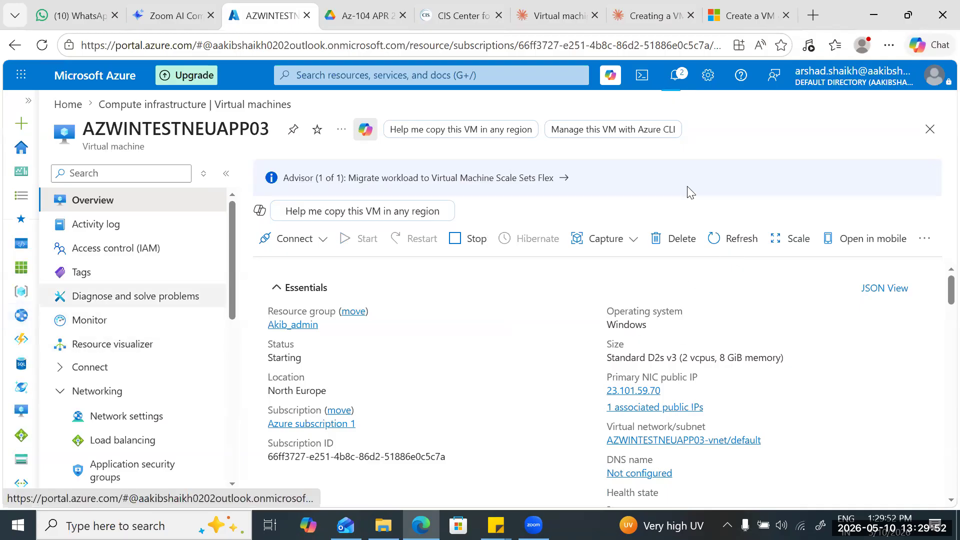
Reopen the Disks settings and examine size, max IOPS, throughput, encryption and host caching of the OS disk, plus the data disk's values.
scroll(135, 300, down, 3)
click(102, 399)
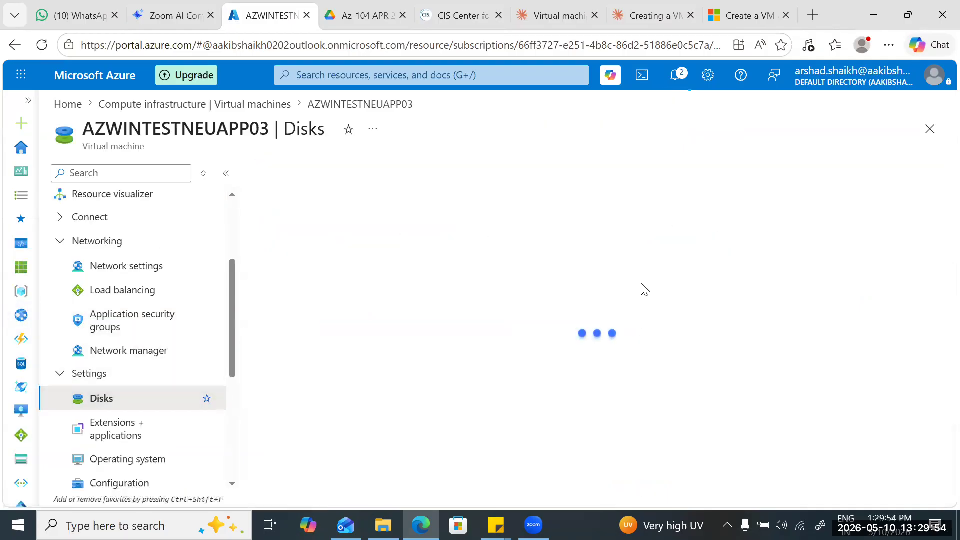
scroll(661, 280, down, 3)
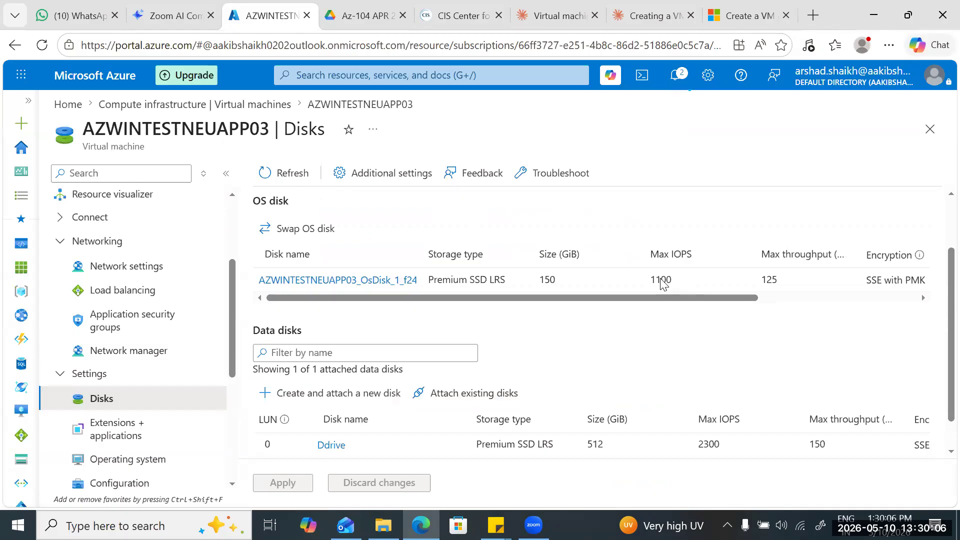
scroll(540, 283, right, 5)
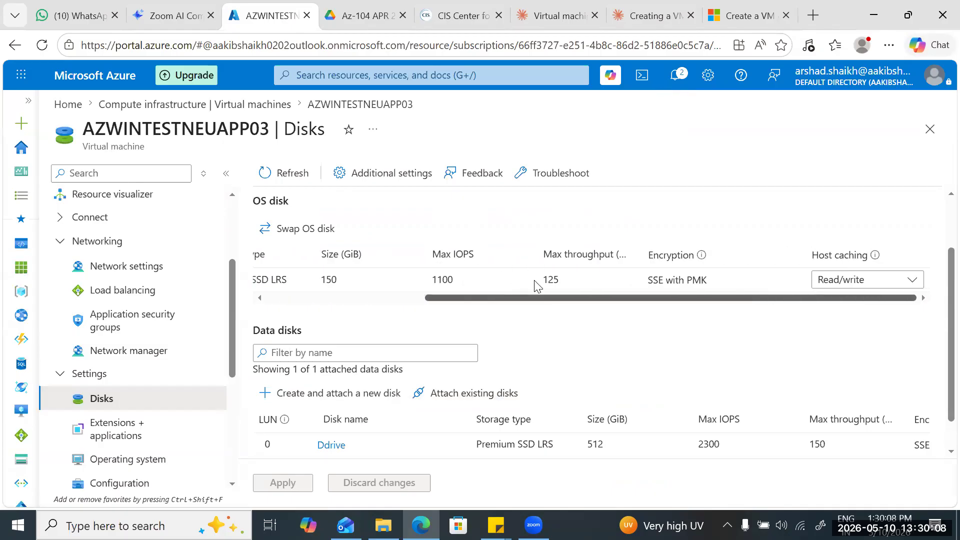
scroll(535, 282, left, 2)
scroll(658, 265, left, 3)
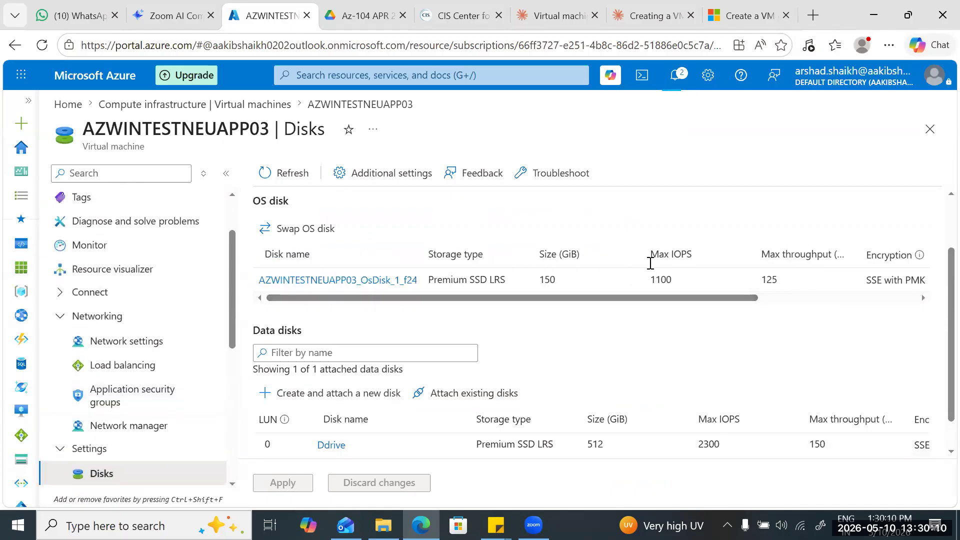
scroll(635, 265, down, 1)
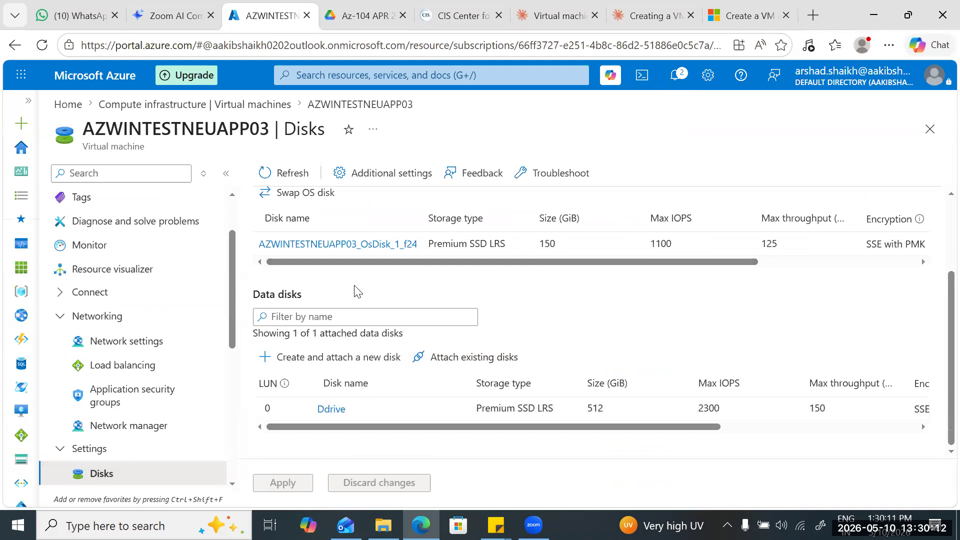
scroll(133, 284, up, 2)
Return to the overview of AZWINTESTNEUAPP03 and copy its primary NIC public IP address to the clipboard.
click(93, 200)
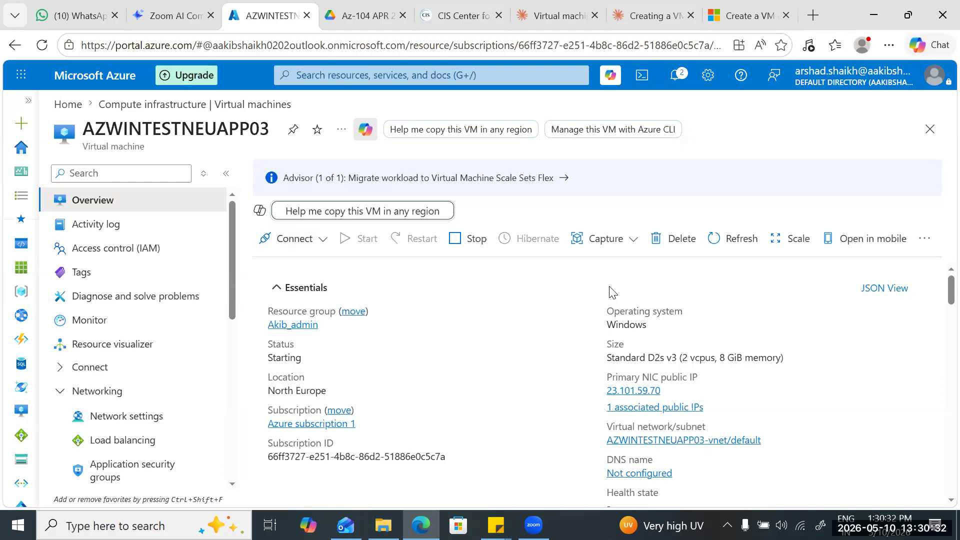
scroll(610, 292, down, 10)
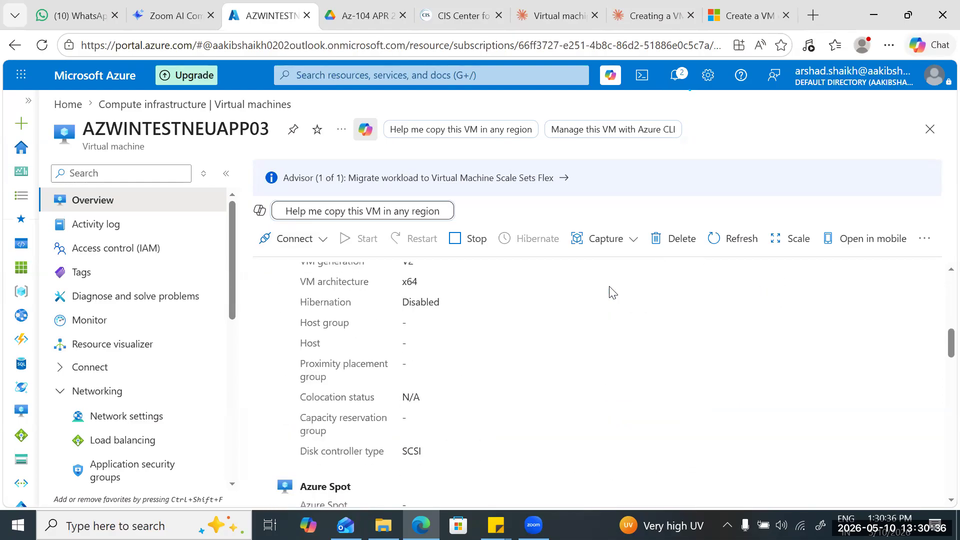
scroll(609, 292, up, 10)
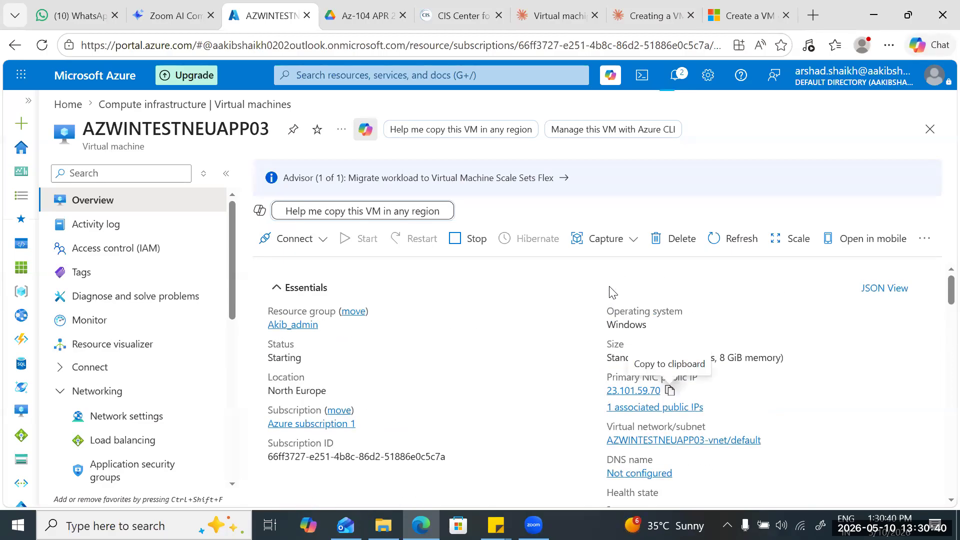
click(670, 390)
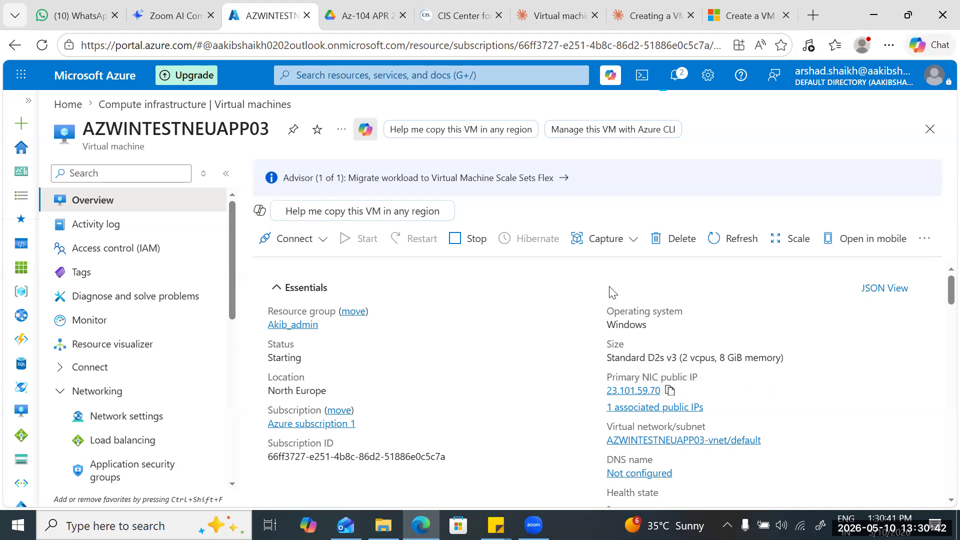
Open the notifications and check the progress of the virtual machine's start operation.
click(675, 75)
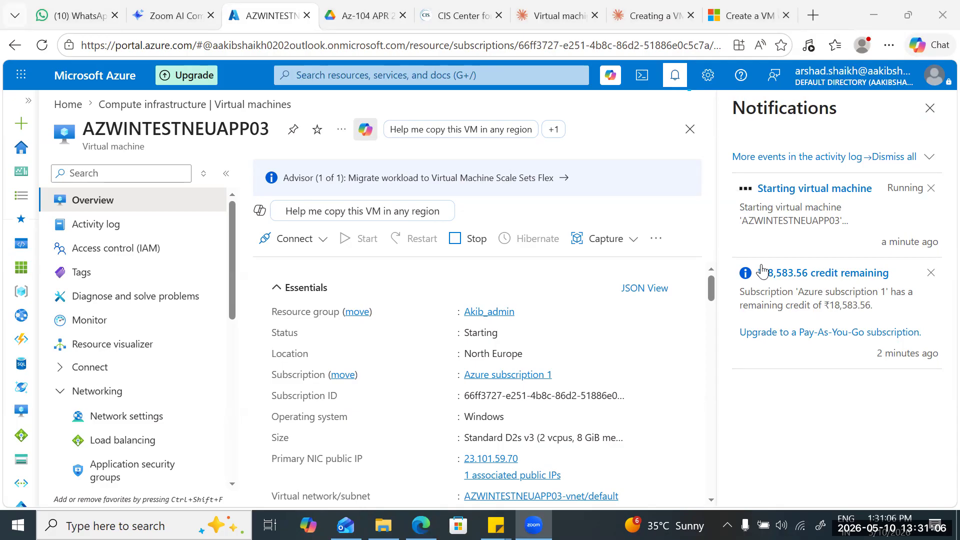
scroll(761, 271, down, 6)
scroll(759, 271, down, 3)
scroll(761, 270, up, 10)
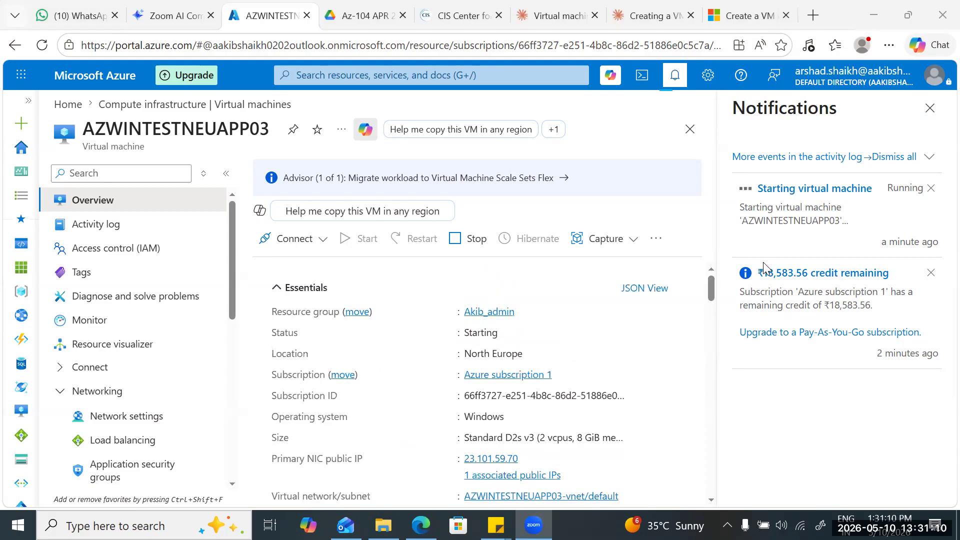
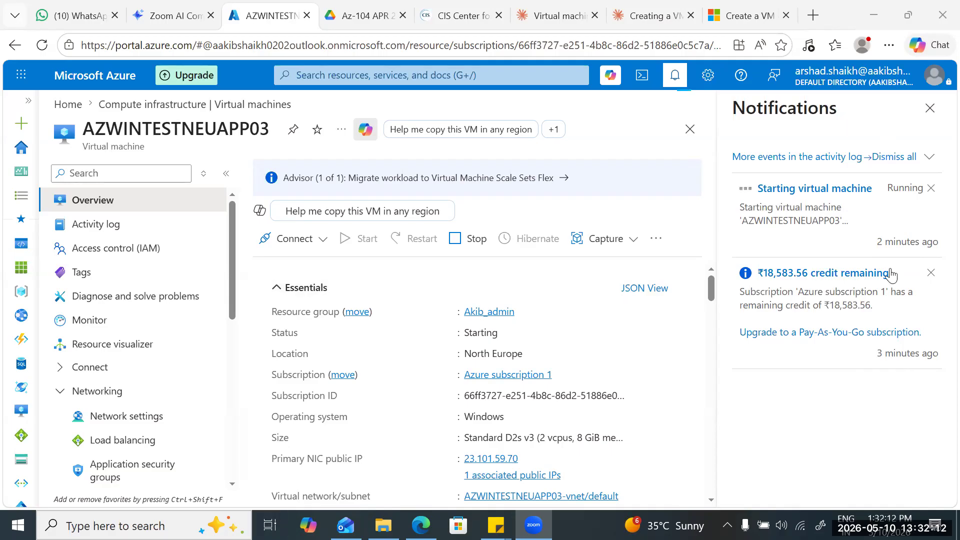
Copy the primary NIC public IP address of AZWINTESTNEUAPP03 to the clipboard again.
scroll(527, 308, down, 3)
click(527, 308)
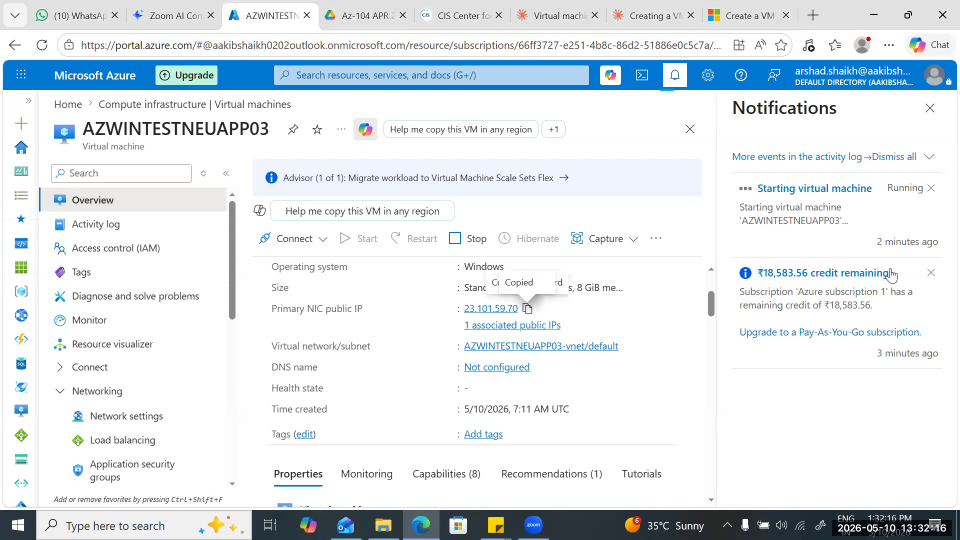
scroll(527, 309, up, 3)
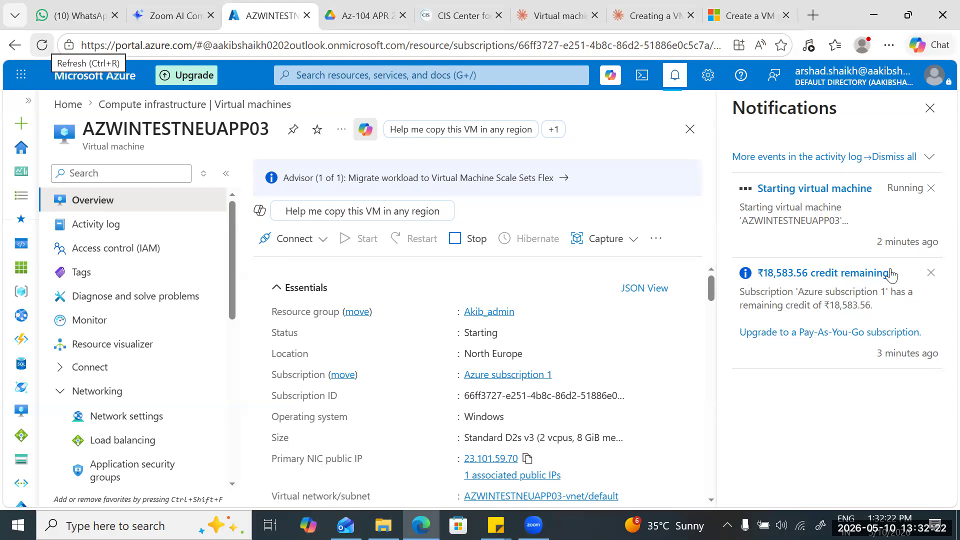
Reload the VM's overview and examine its status, essentials, and the security, extension and networking properties.
key(ctrl+r)
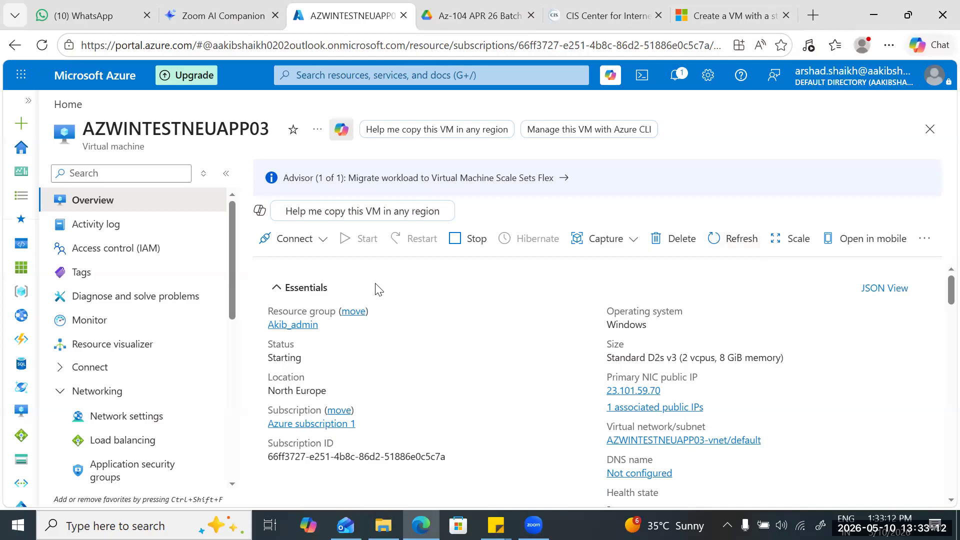
scroll(378, 289, down, 5)
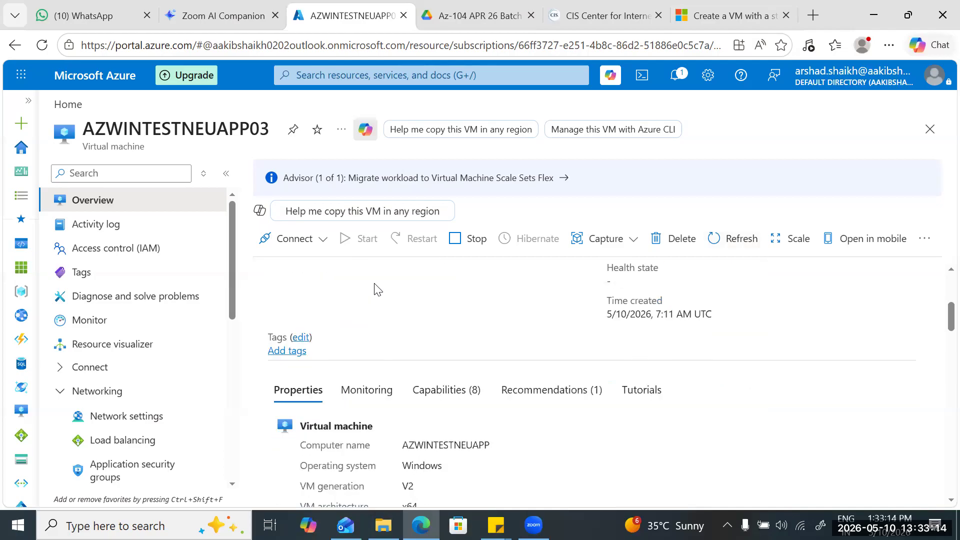
scroll(375, 290, down, 3)
scroll(372, 289, down, 7)
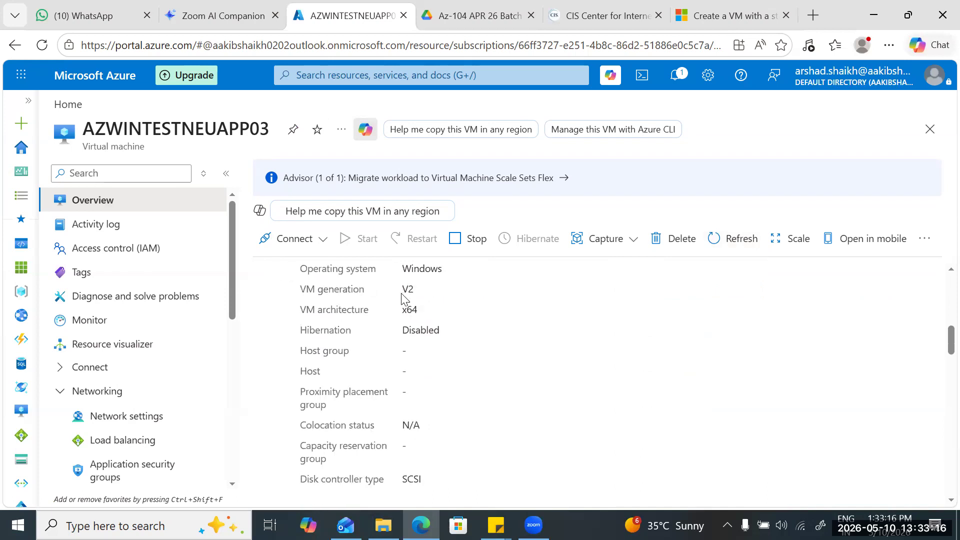
scroll(404, 299, down, 5)
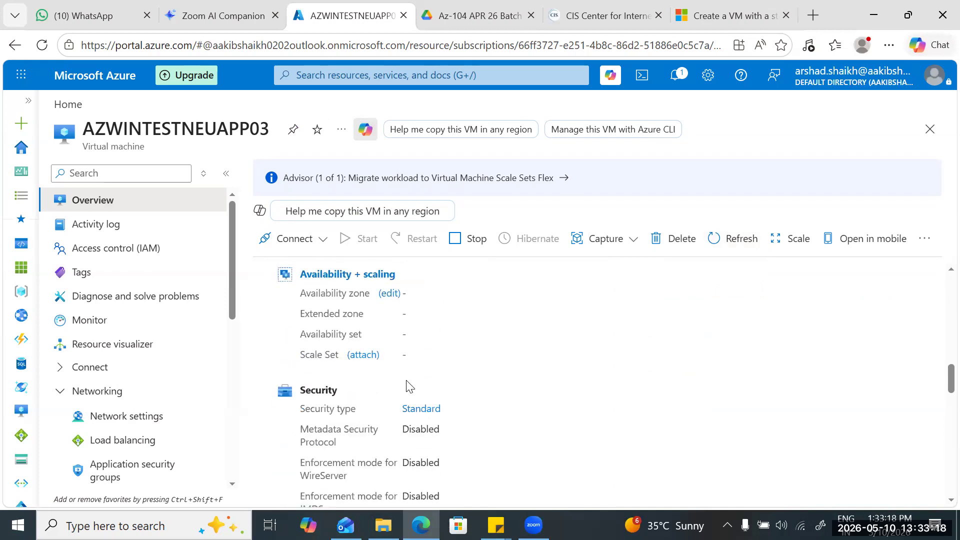
scroll(312, 424, down, 3)
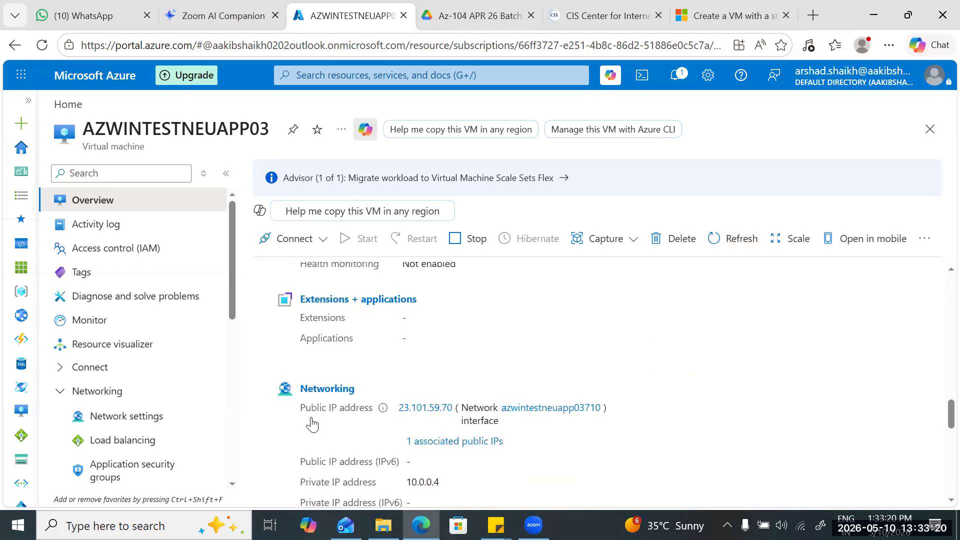
scroll(474, 392, up, 15)
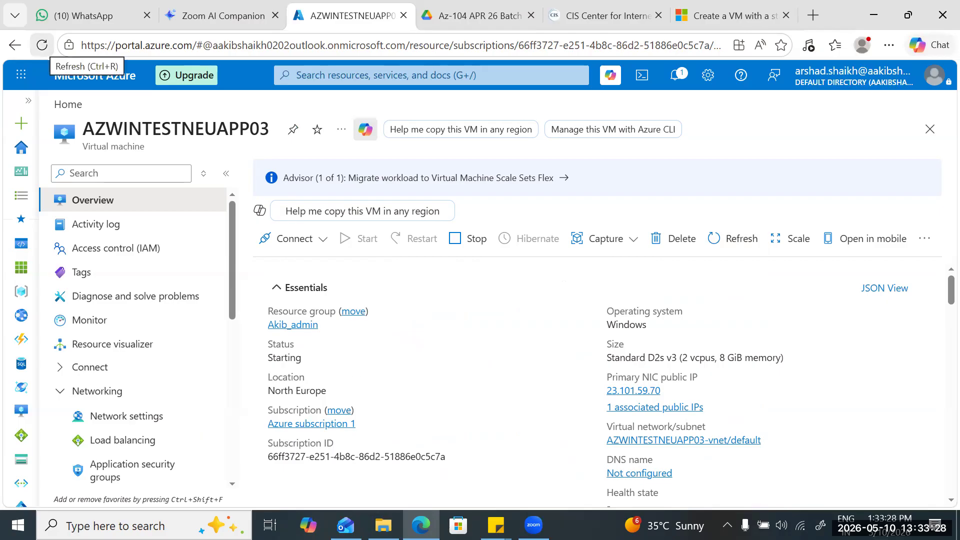
click(42, 45)
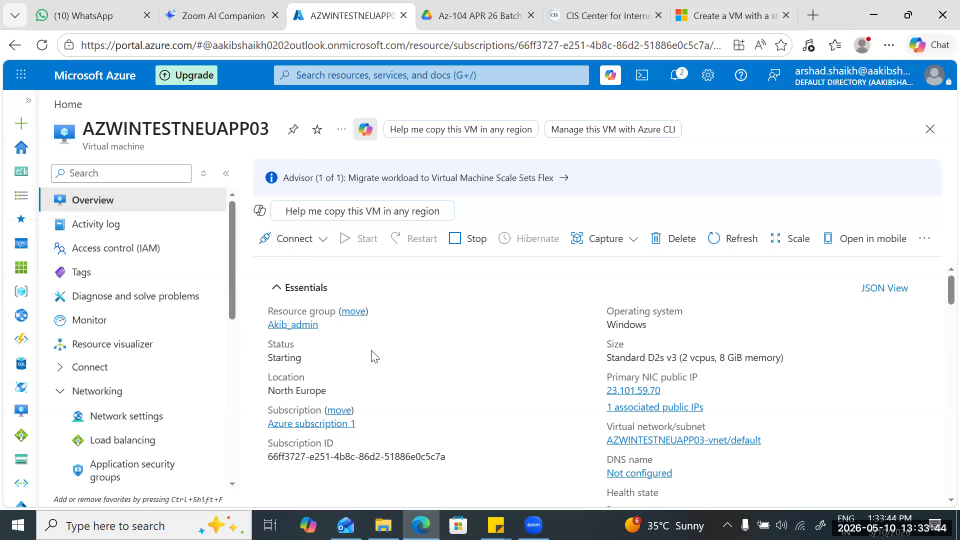
scroll(622, 336, down, 2)
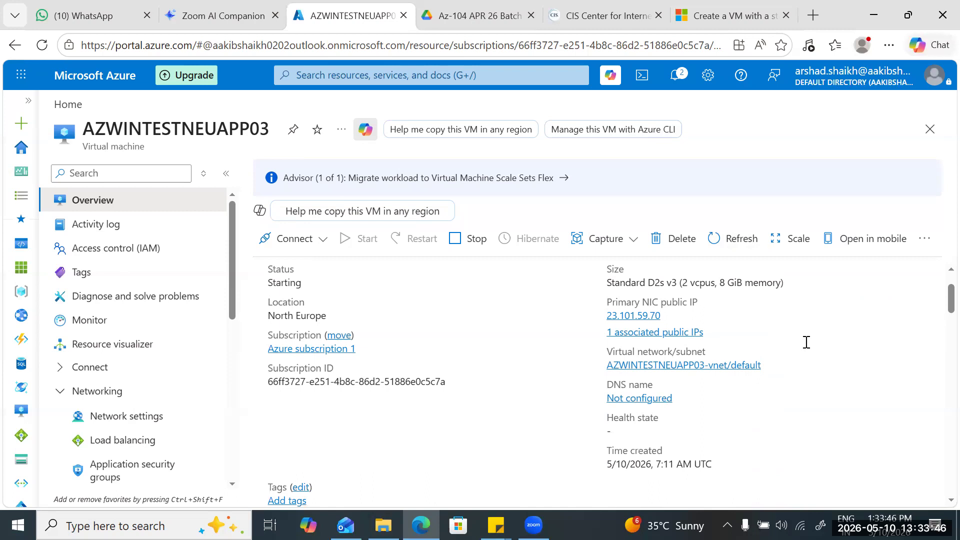
scroll(806, 342, up, 2)
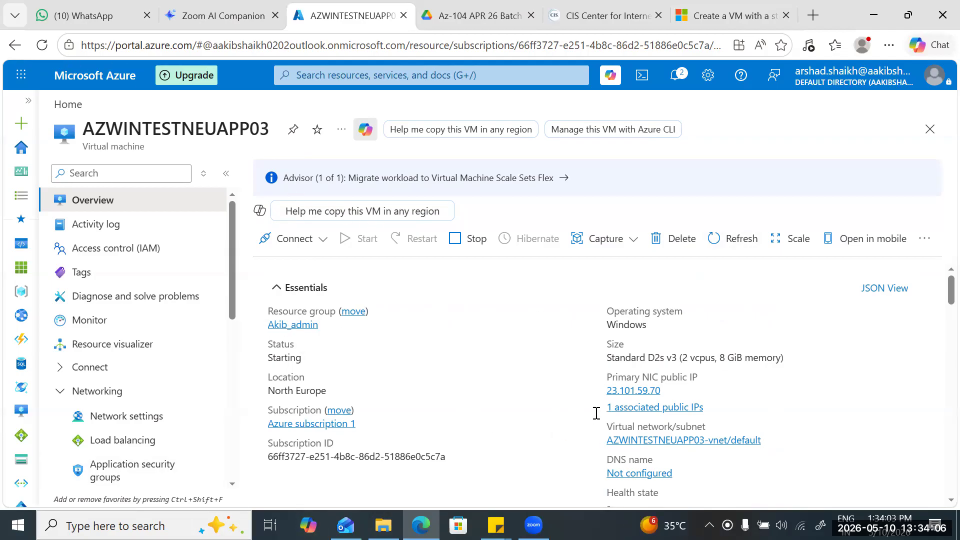
Open Boot diagnostics under the VM's Help section and examine the boot screenshot and its update time.
scroll(133, 300, down, 2)
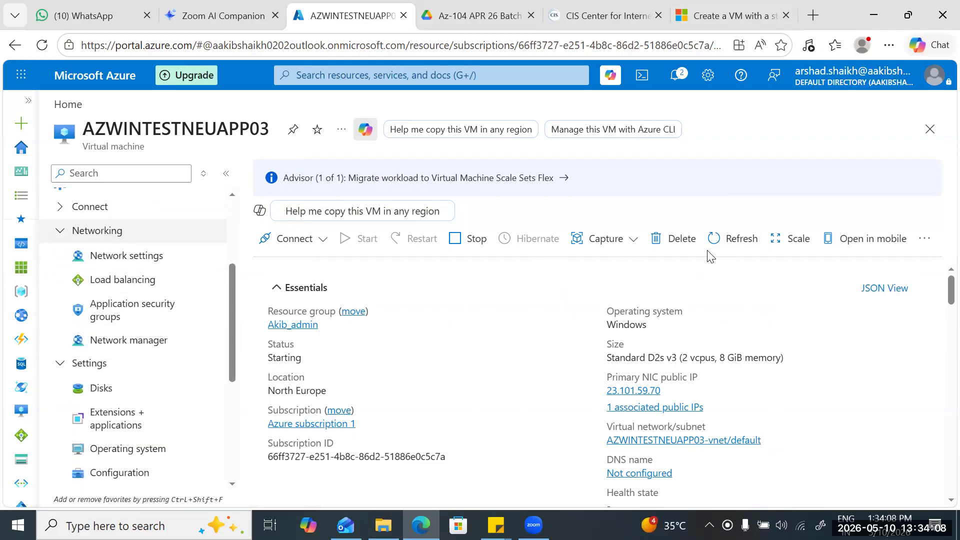
scroll(132, 340, down, 4)
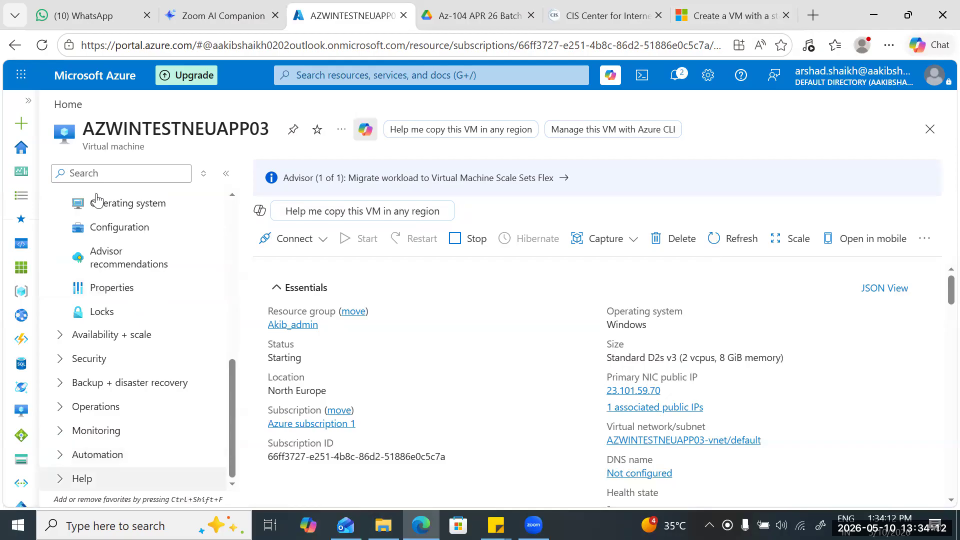
click(132, 478)
scroll(132, 378, down, 3)
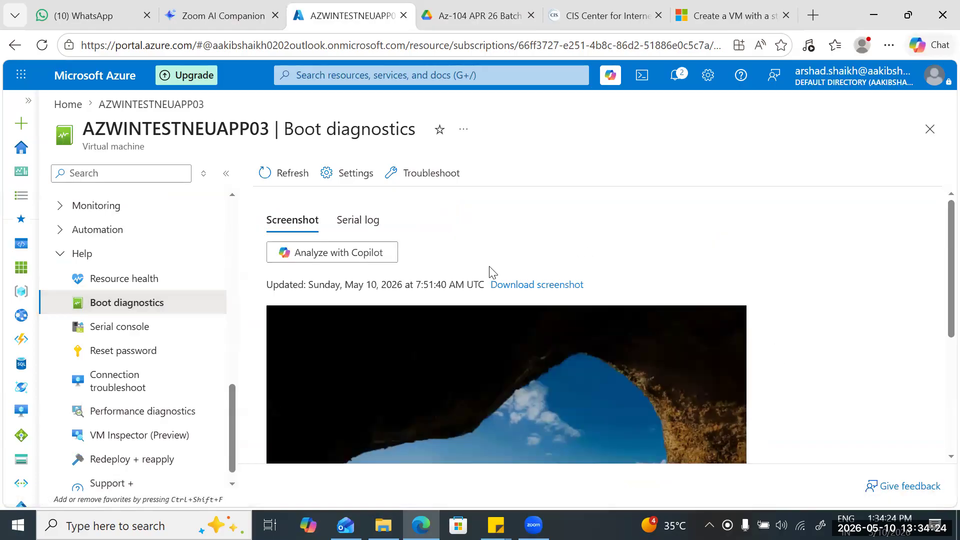
scroll(489, 266, down, 3)
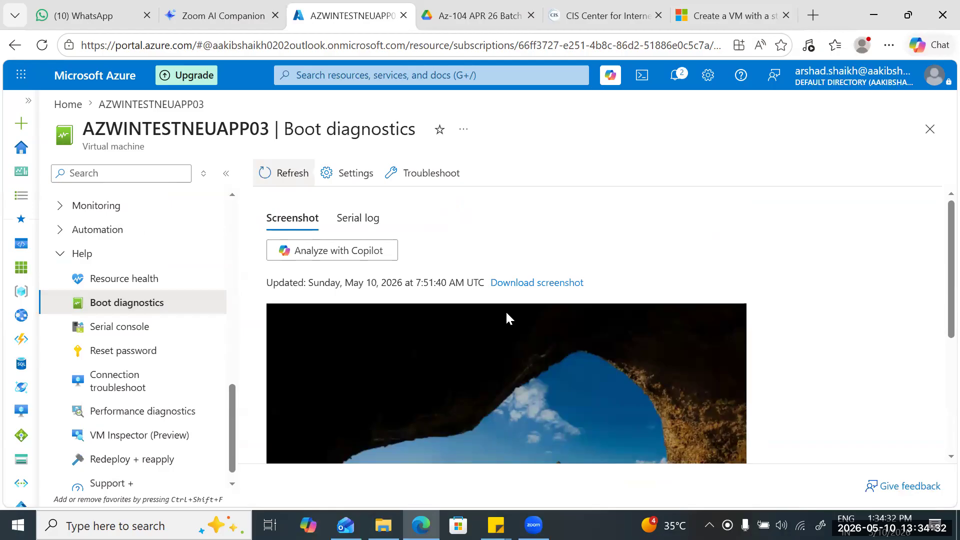
scroll(506, 313, down, 2)
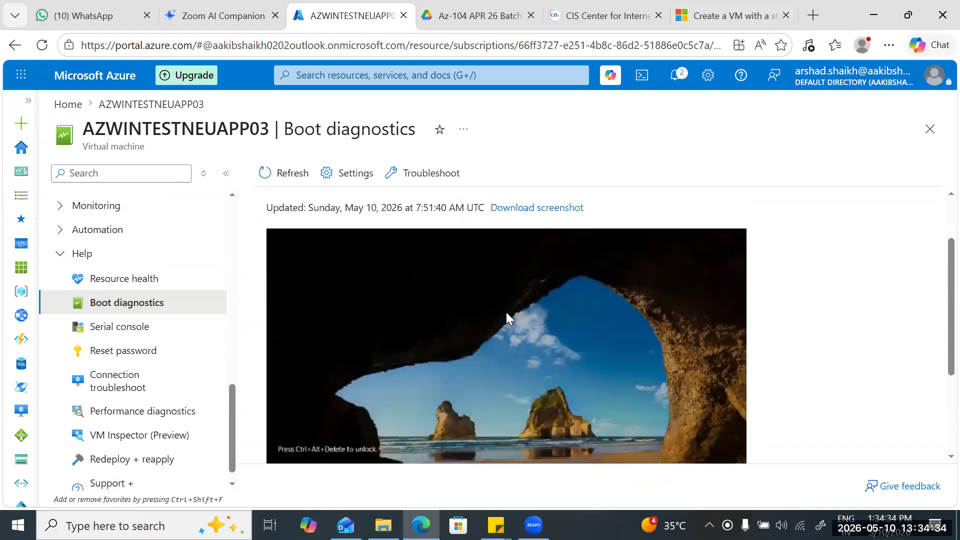
scroll(506, 318, down, 3)
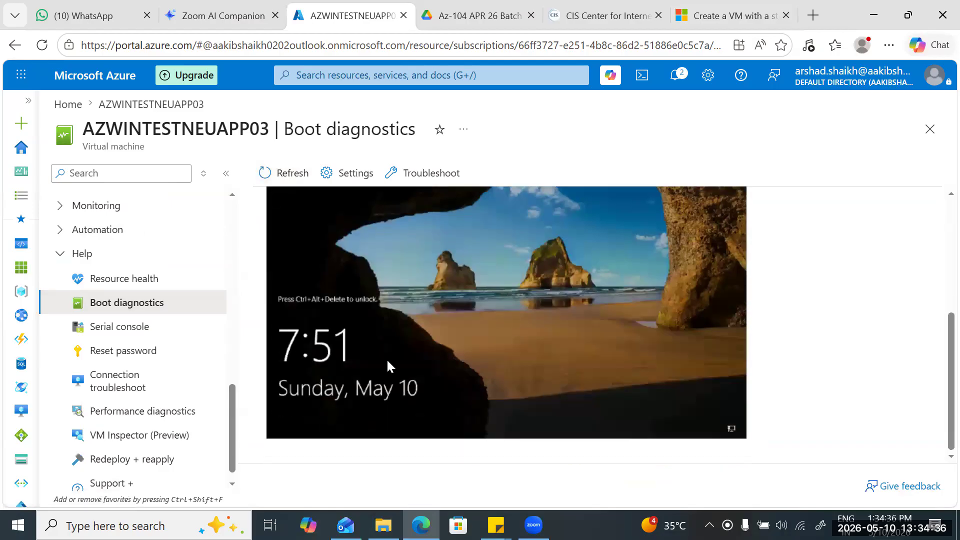
Refresh the boot diagnostics and inspect the full boot screenshot again.
scroll(508, 382, up, 5)
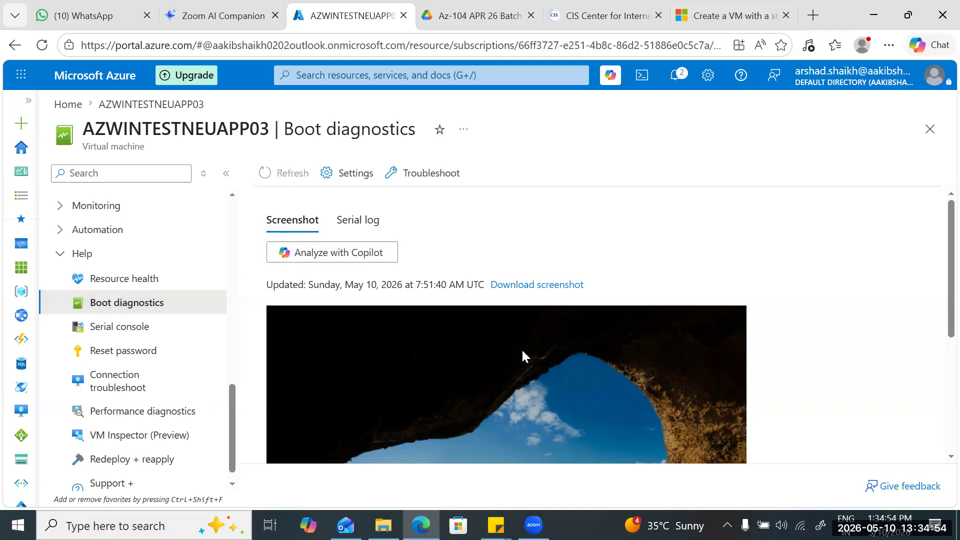
scroll(522, 354, down, 2)
scroll(522, 354, down, 2)
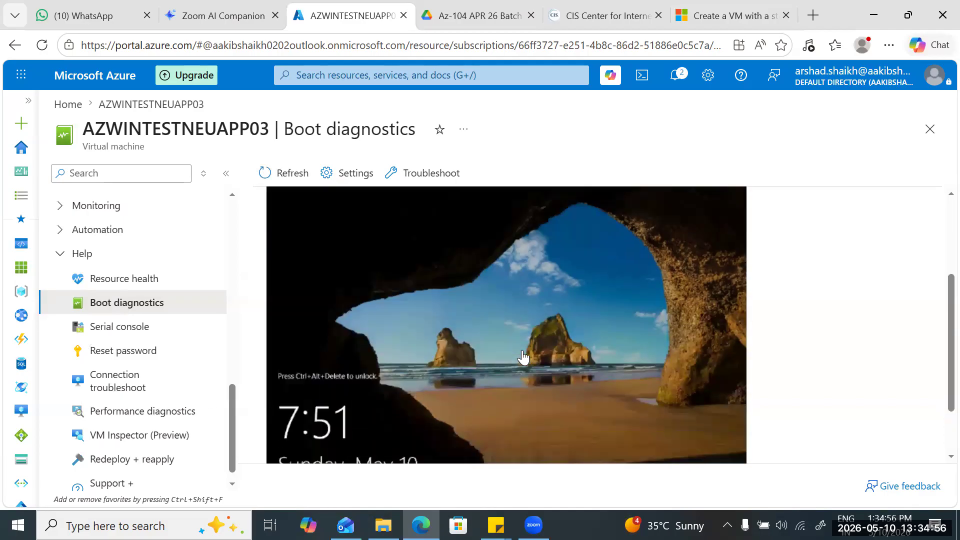
scroll(522, 355, up, 3)
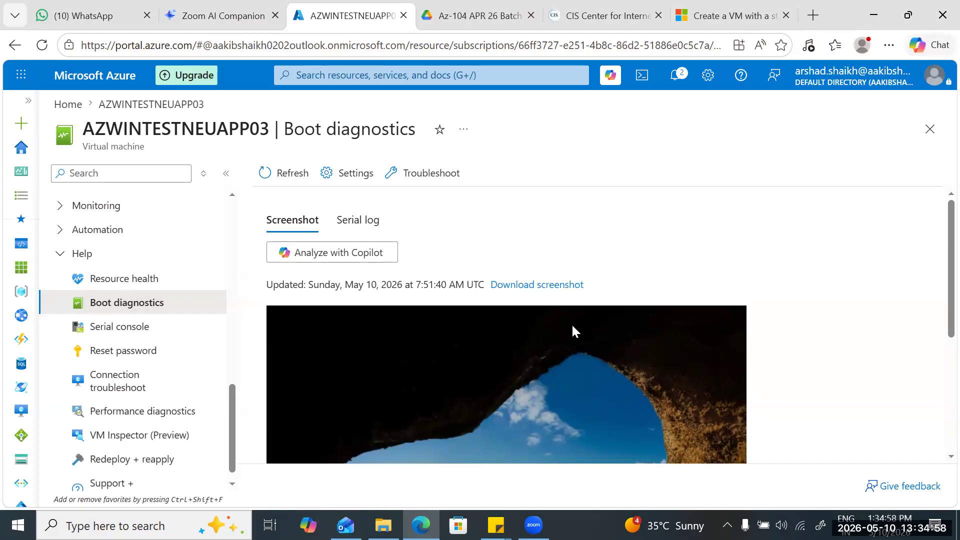
key(super)
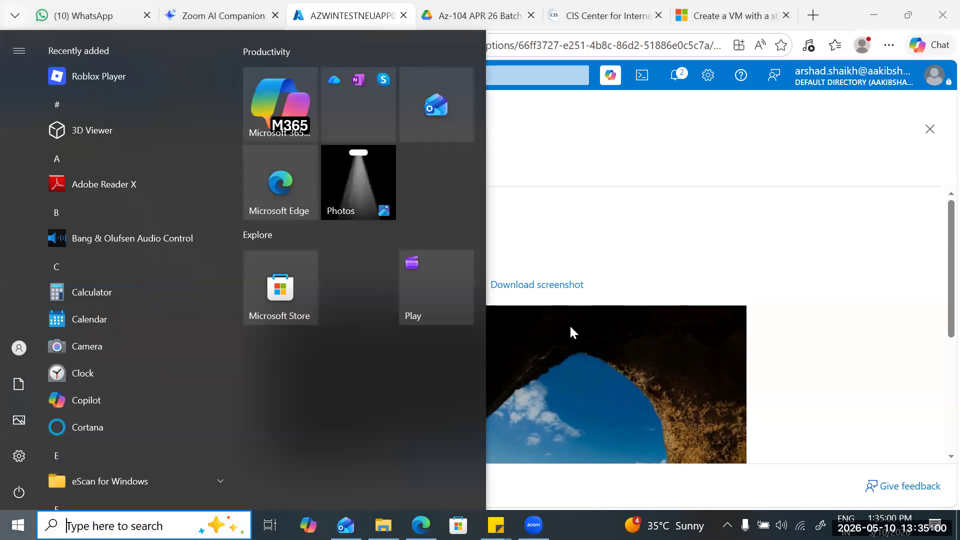
click(569, 326)
scroll(569, 328, down, 2)
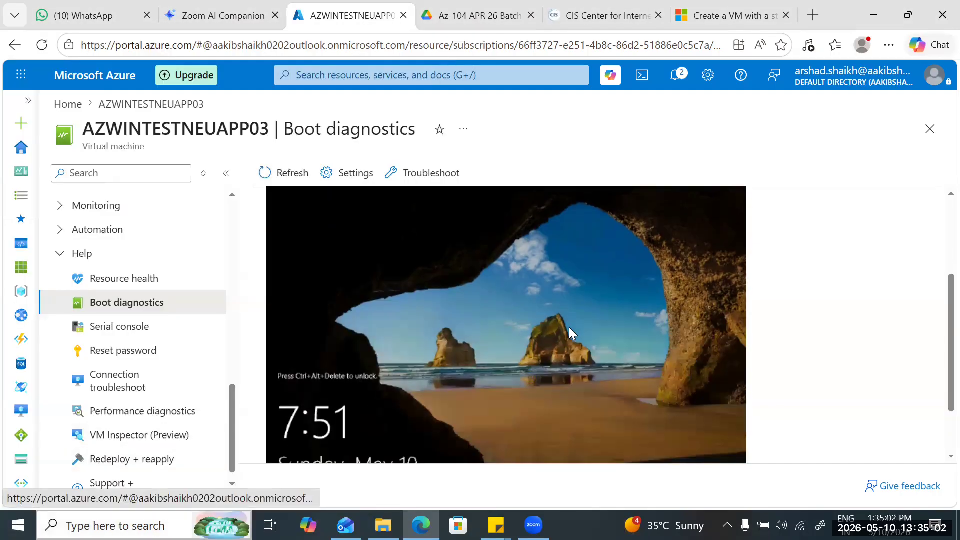
Open Remote Desktop Connection and try to connect to 20.86.108.64 as azureuser.
key(super)
text(r)
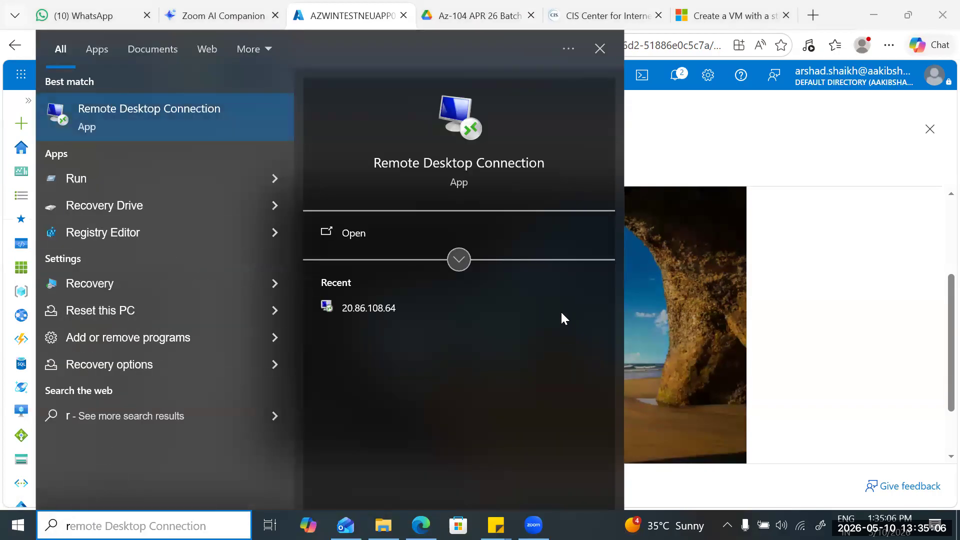
key(Return)
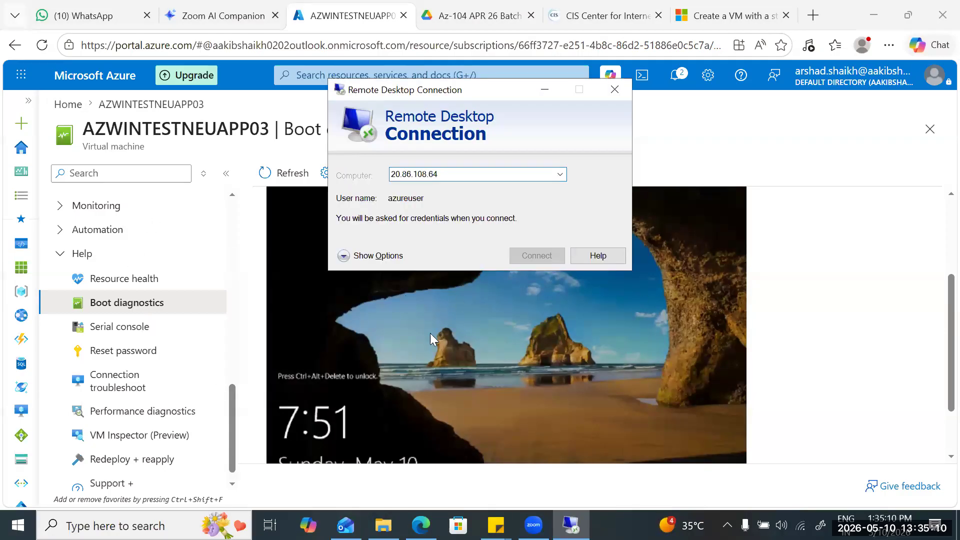
key(Return)
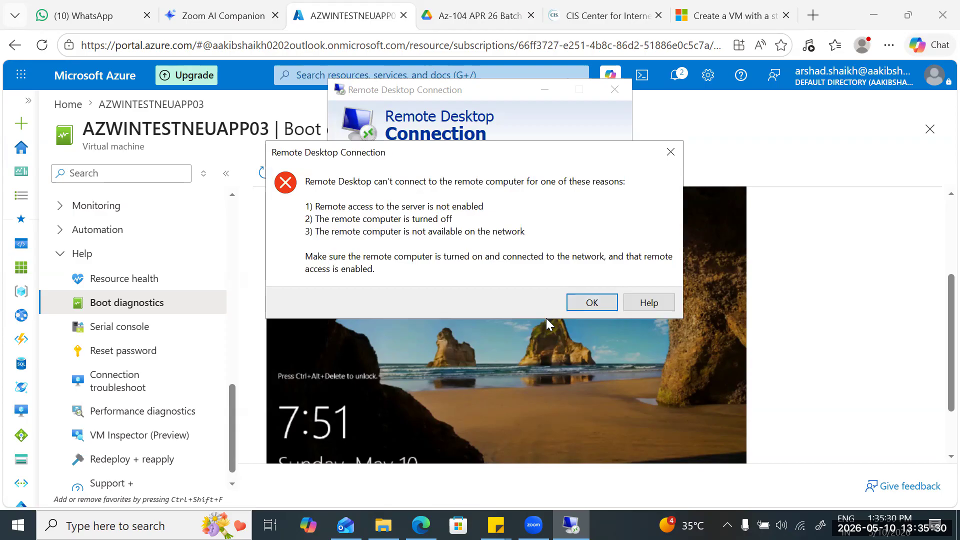
key(Return)
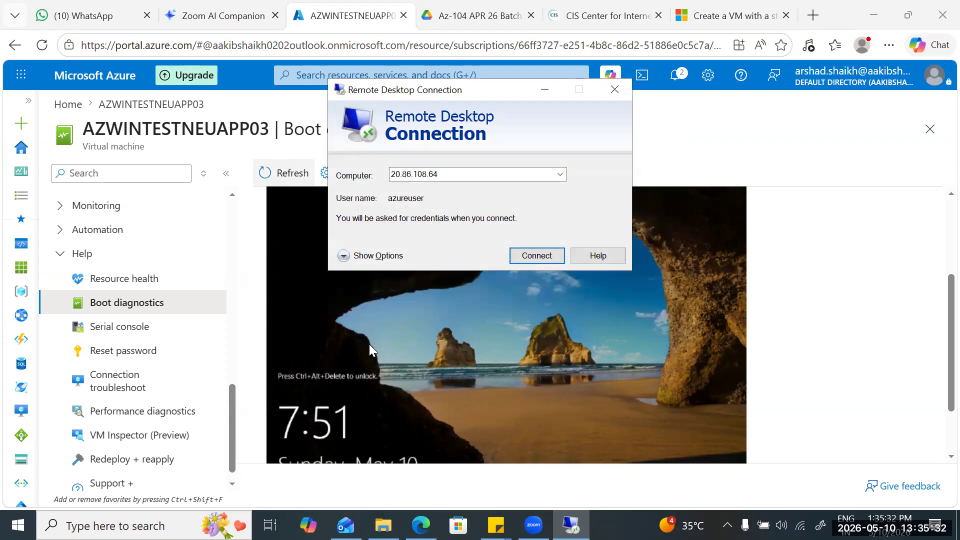
Return to the VM's overview, reload it and check the status and portal notifications for the start operation.
scroll(130, 328, up, 3)
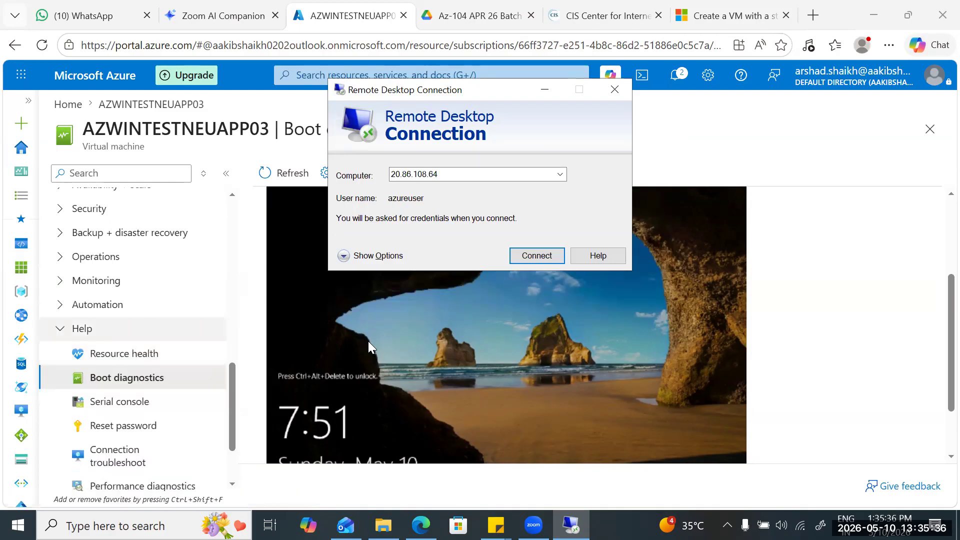
scroll(130, 325, up, 9)
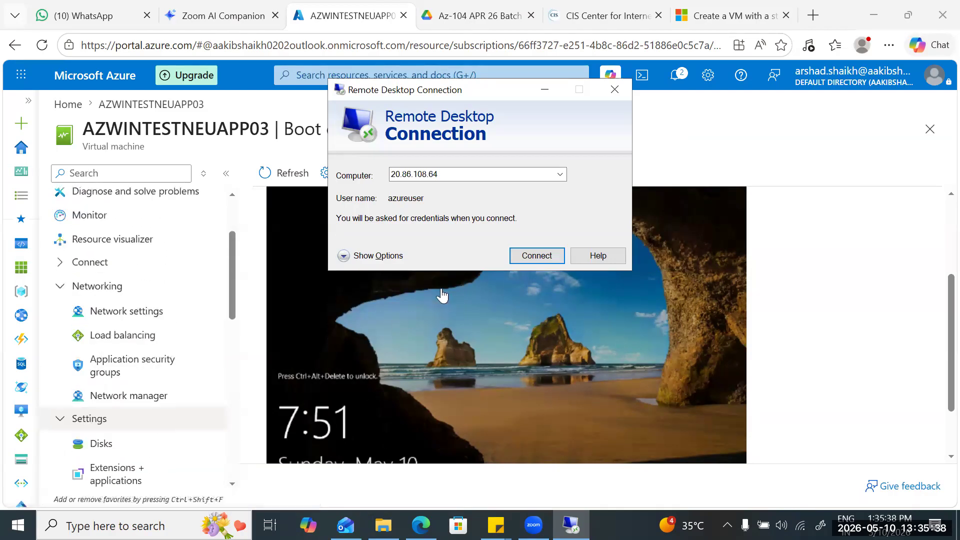
click(670, 395)
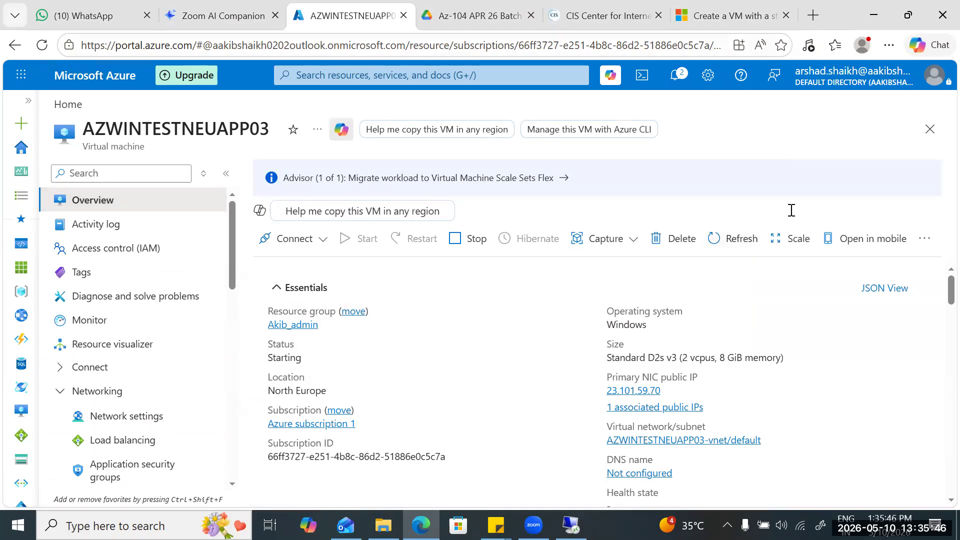
key(F5)
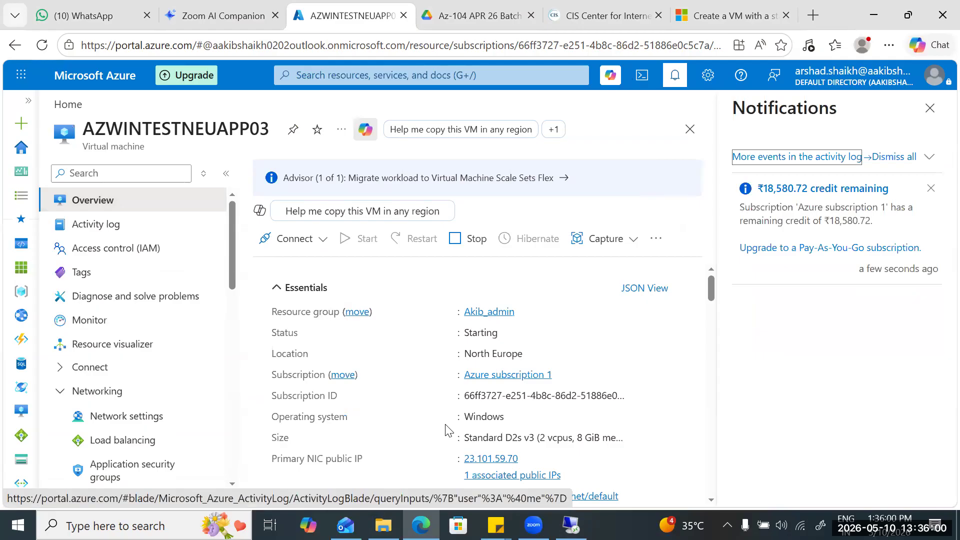
click(711, 318)
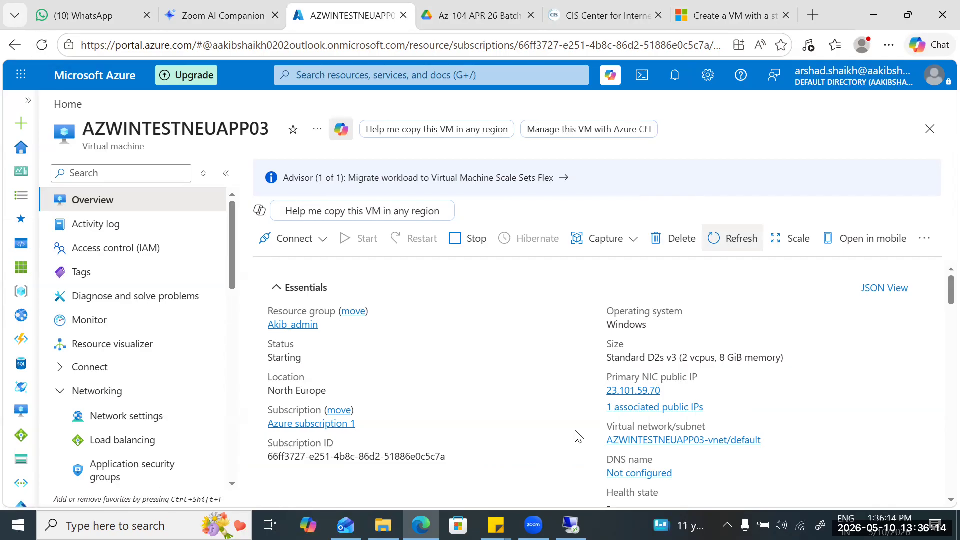
key(F5)
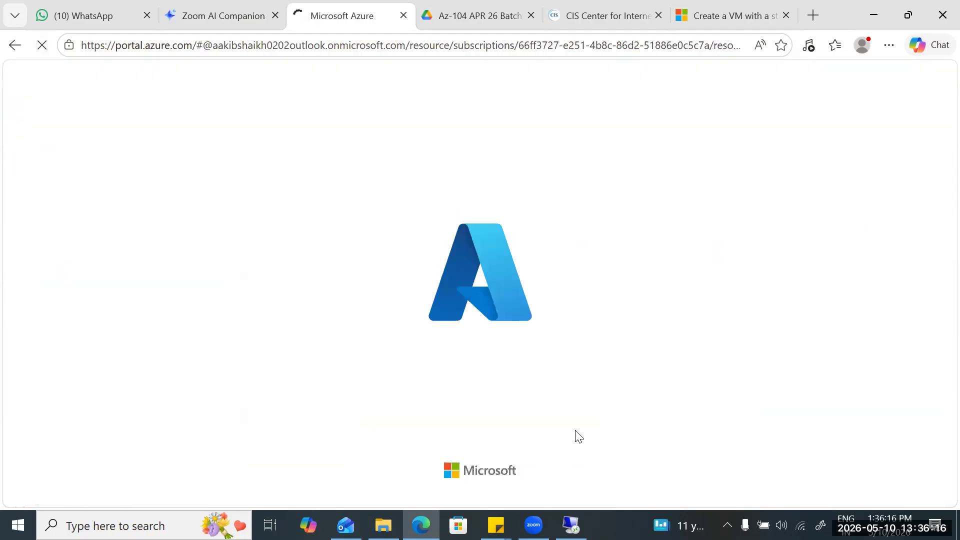
Open the Azure portal home from its favorite in a new browser tab and go to the Compute infrastructure page.
key(ctrl+t)
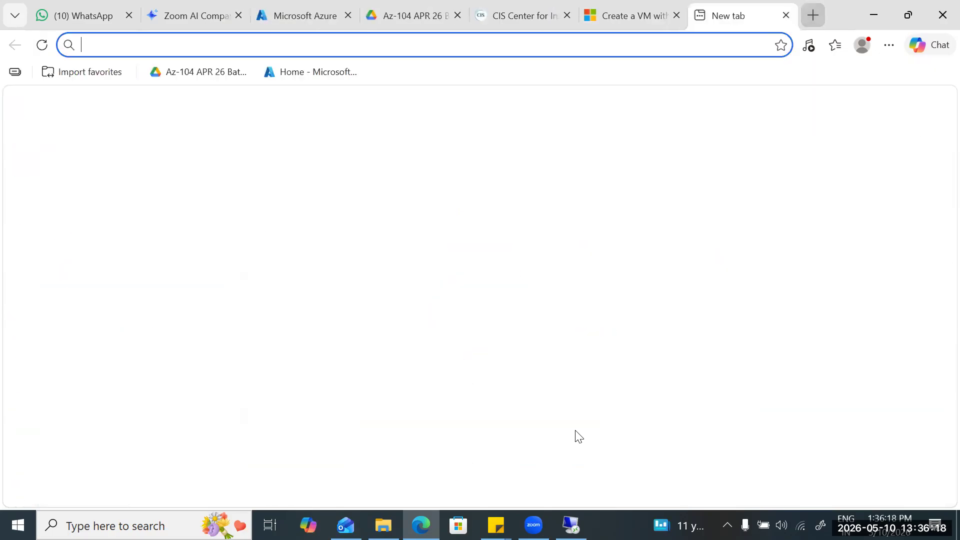
click(311, 72)
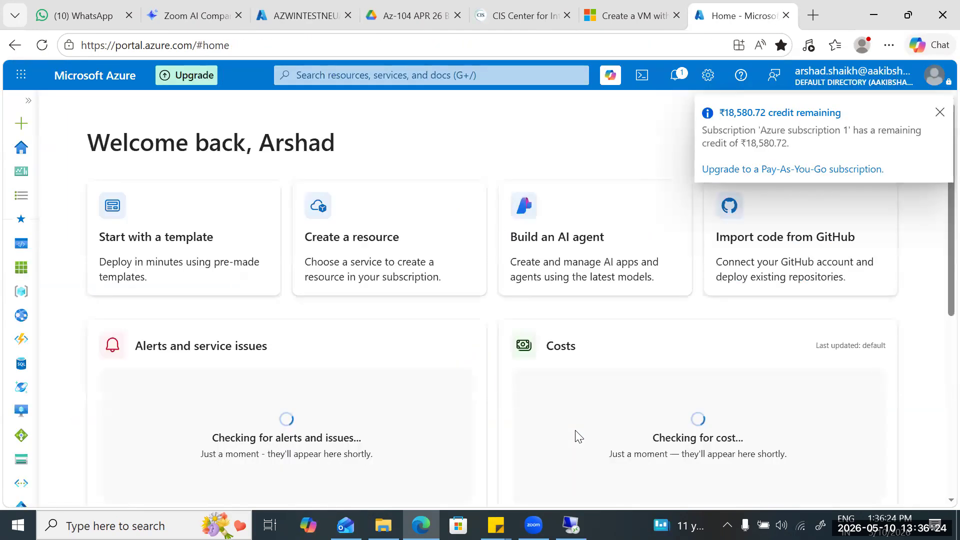
click(400, 75)
click(323, 262)
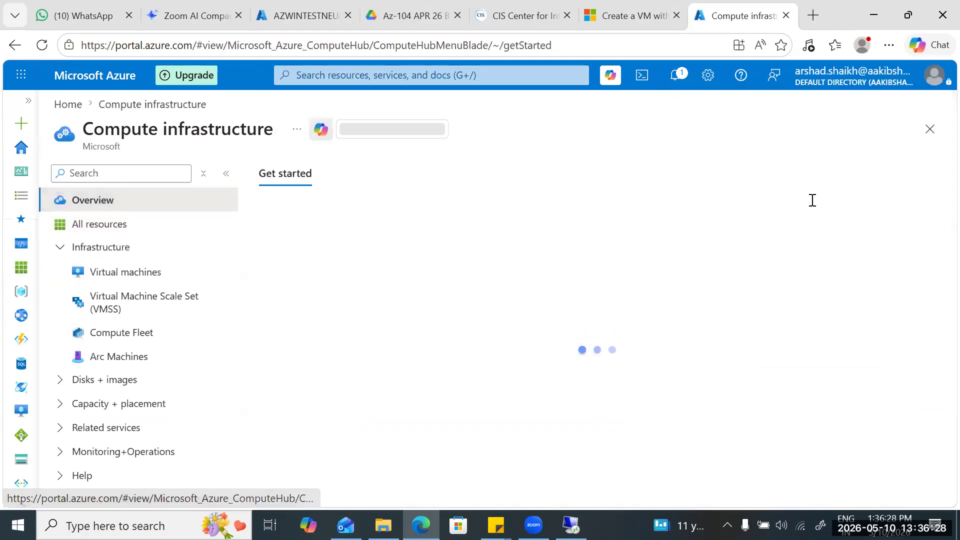
Open the overview of AZWINTESTNEUAPP03 from the Compute infrastructure virtual machines list.
scroll(813, 200, down, 3)
scroll(812, 200, up, 3)
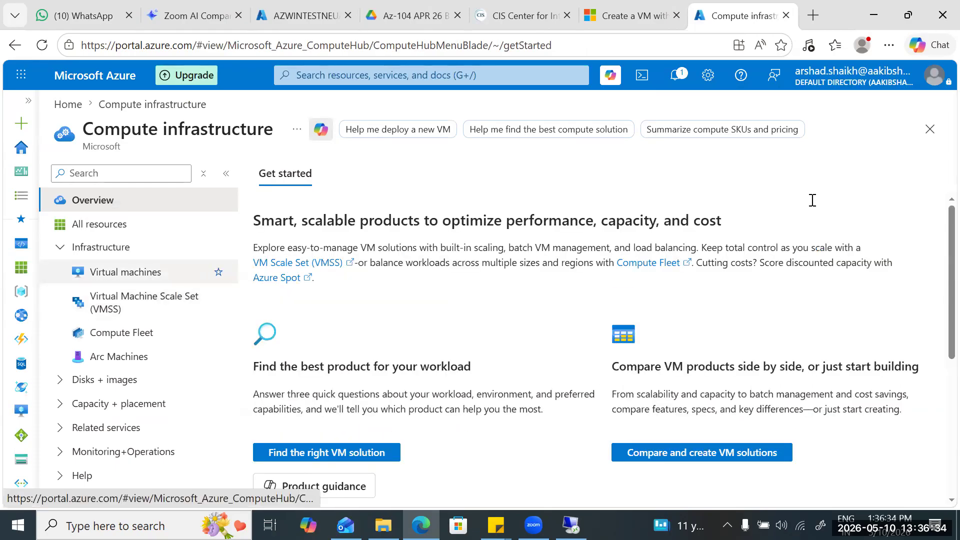
click(126, 271)
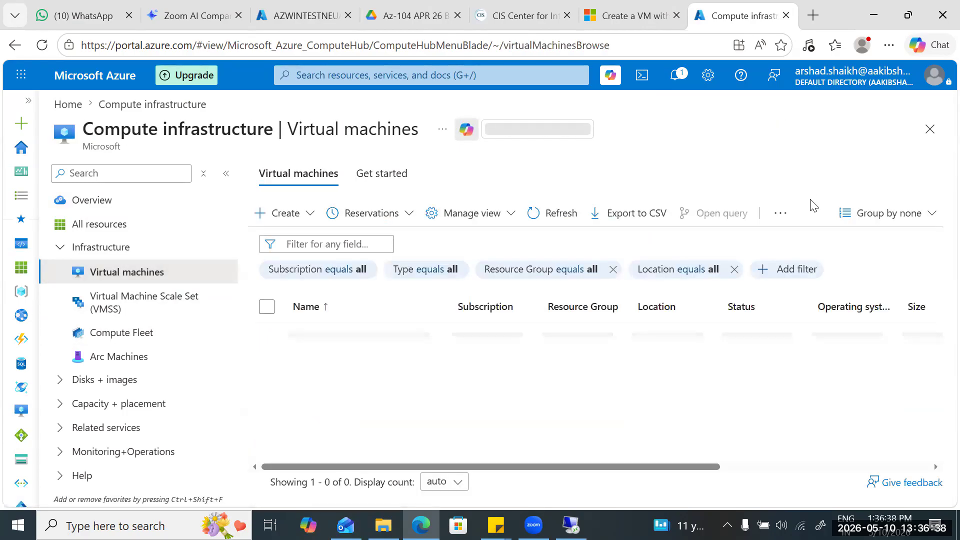
click(360, 336)
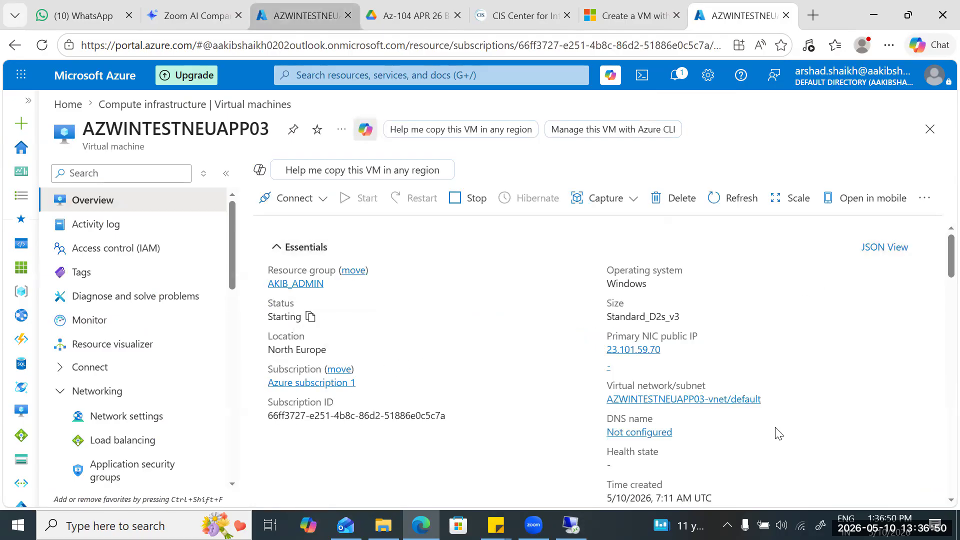
Return to the VM's original browser tab, reload its overview and check the VM status.
click(306, 16)
key(F5)
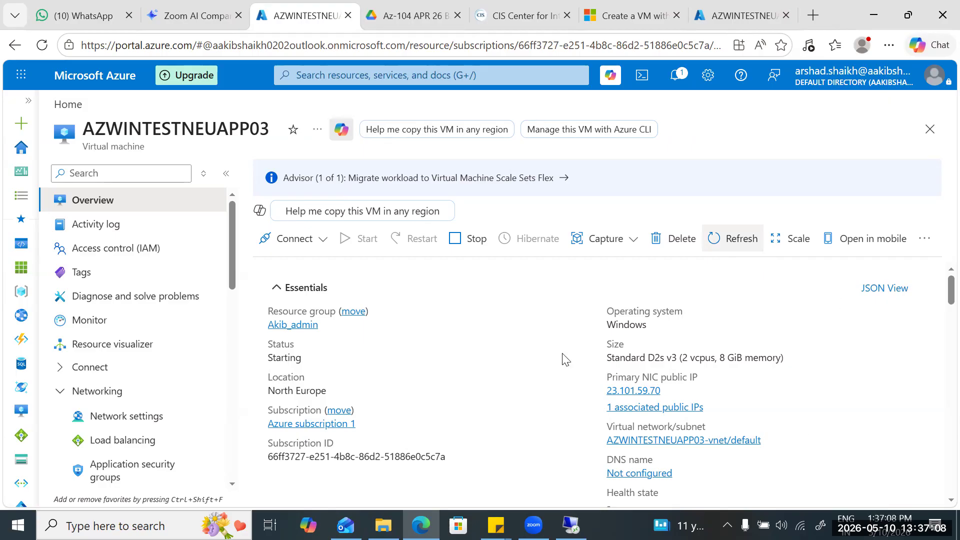
scroll(621, 504, down, 2)
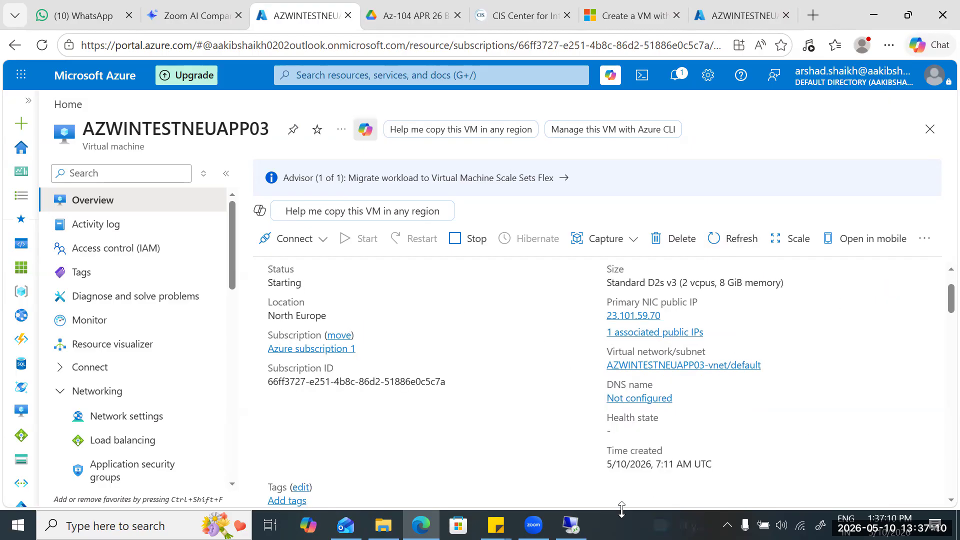
scroll(516, 437, down, 4)
scroll(516, 437, up, 6)
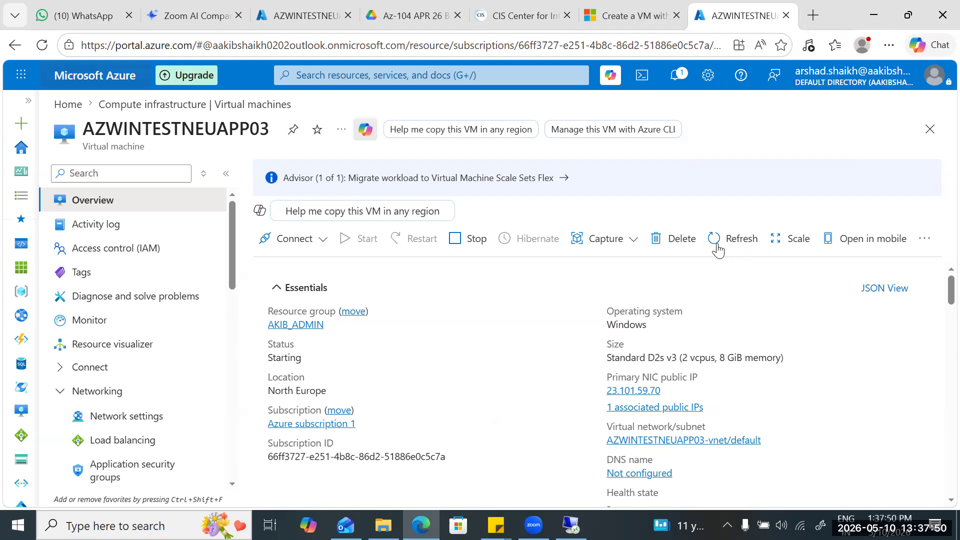
Reload the VM's overview in the newer browser tab and refresh the VM status again.
key(F5)
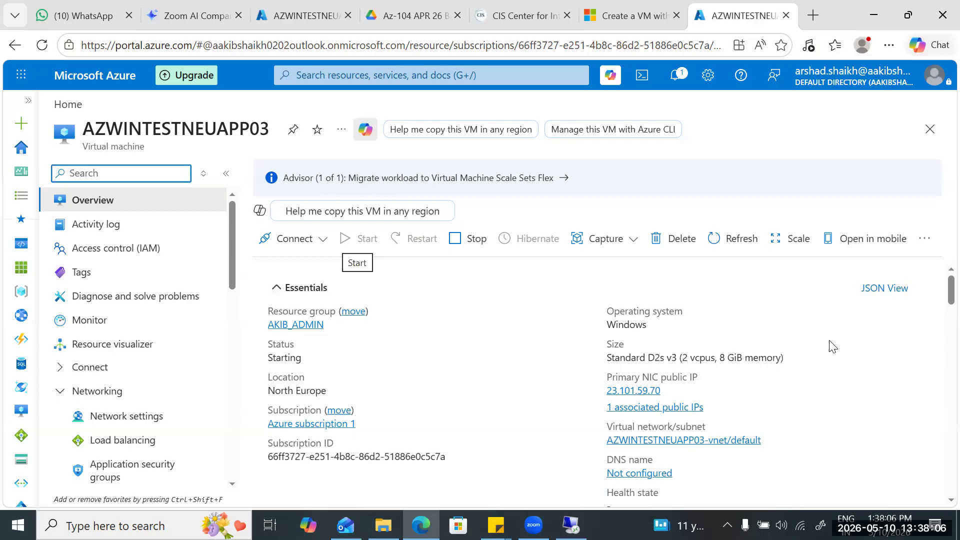
click(309, 239)
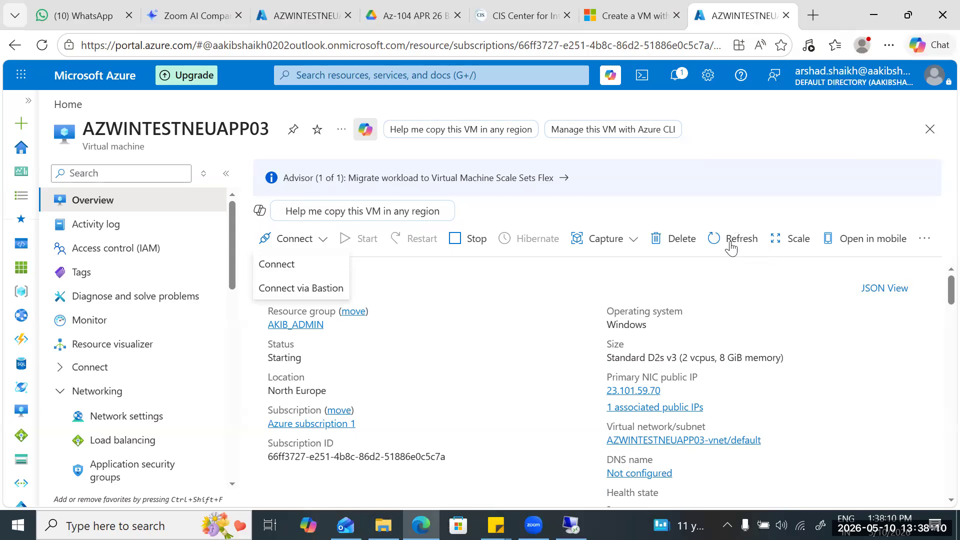
click(492, 343)
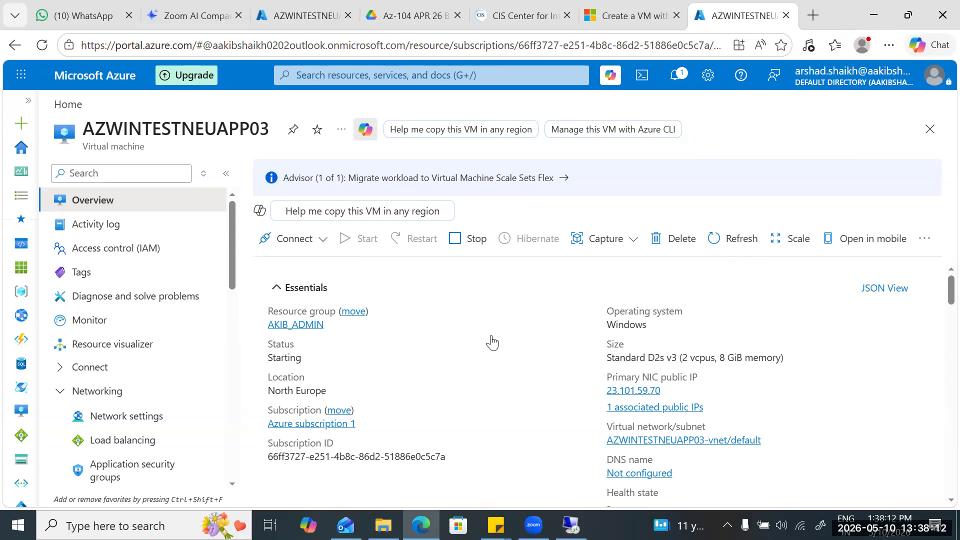
scroll(760, 368, down, 2)
scroll(761, 374, up, 2)
scroll(762, 374, down, 3)
scroll(762, 374, up, 3)
click(714, 240)
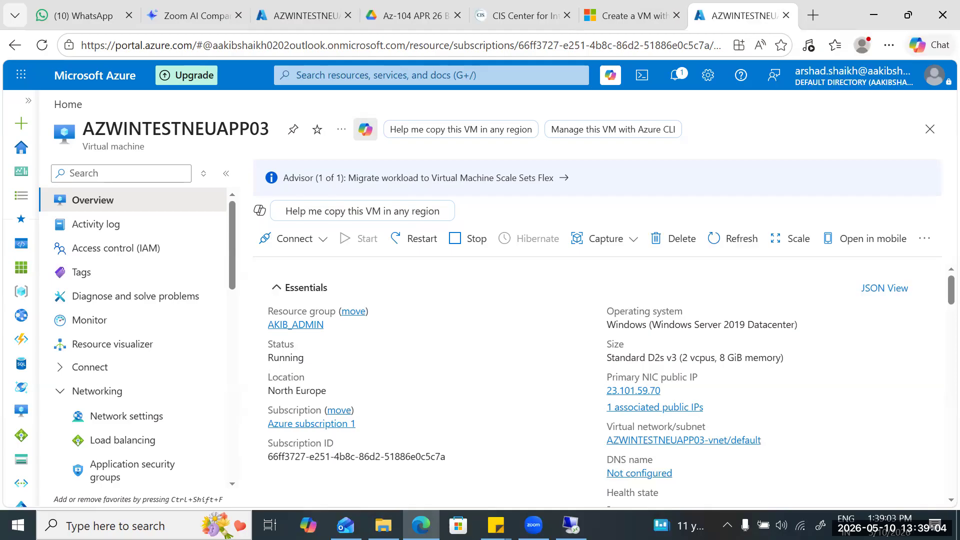
Switch to Remote Desktop Connection and retry connecting to 20.86.108.64, dismissing the error.
key(alt+Tab)
key(Return)
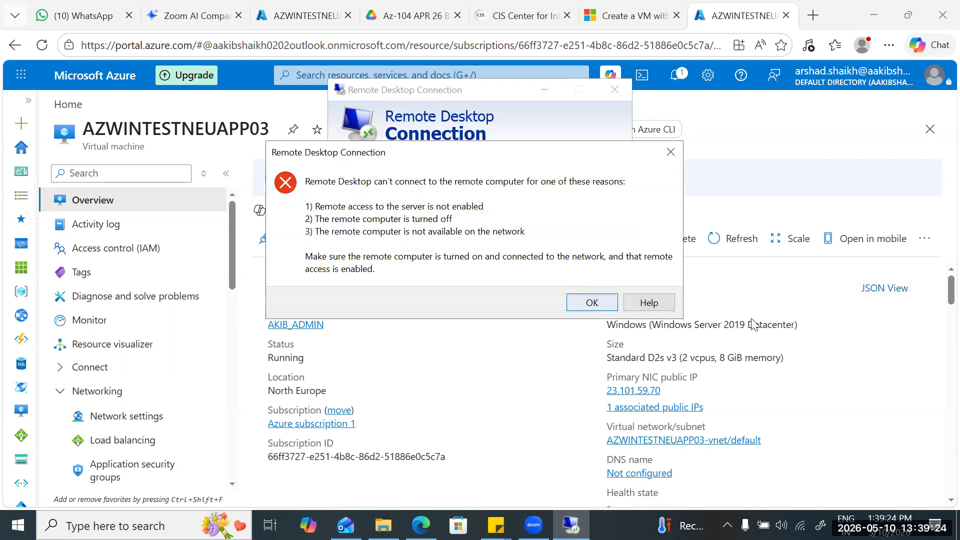
key(Return)
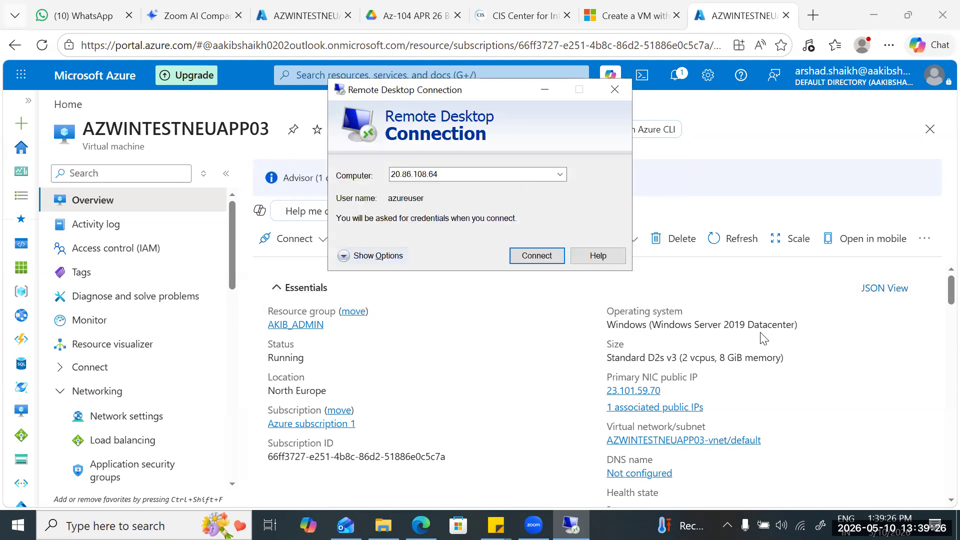
Copy the VM's public IP address from the Azure portal and start a Remote Desktop connection to 23.101.59.70.
click(283, 179)
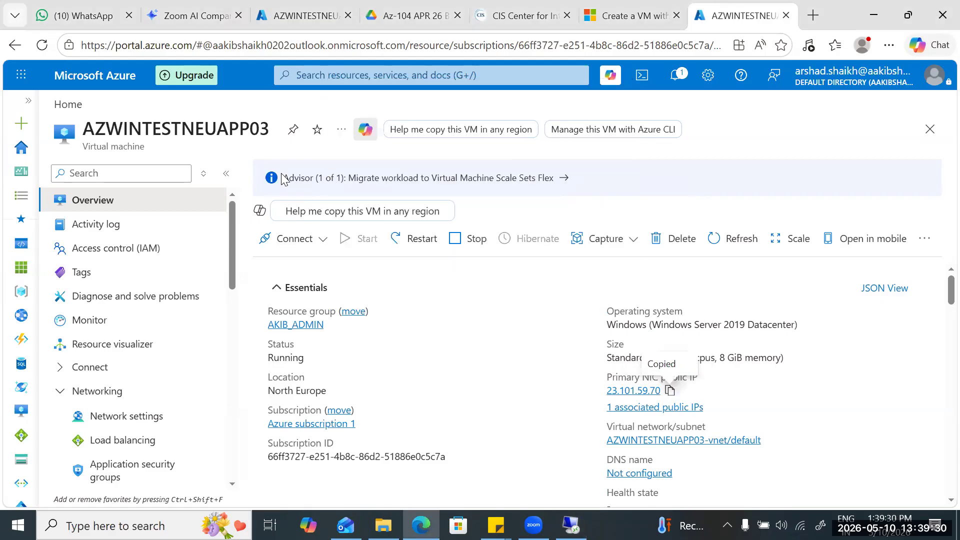
key(alt+Tab)
key(ctrl+v)
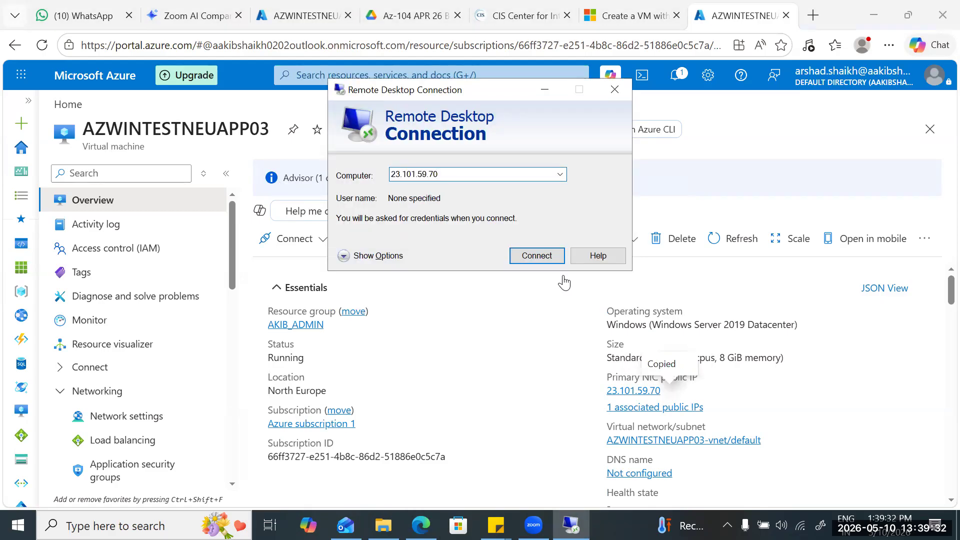
key(Return)
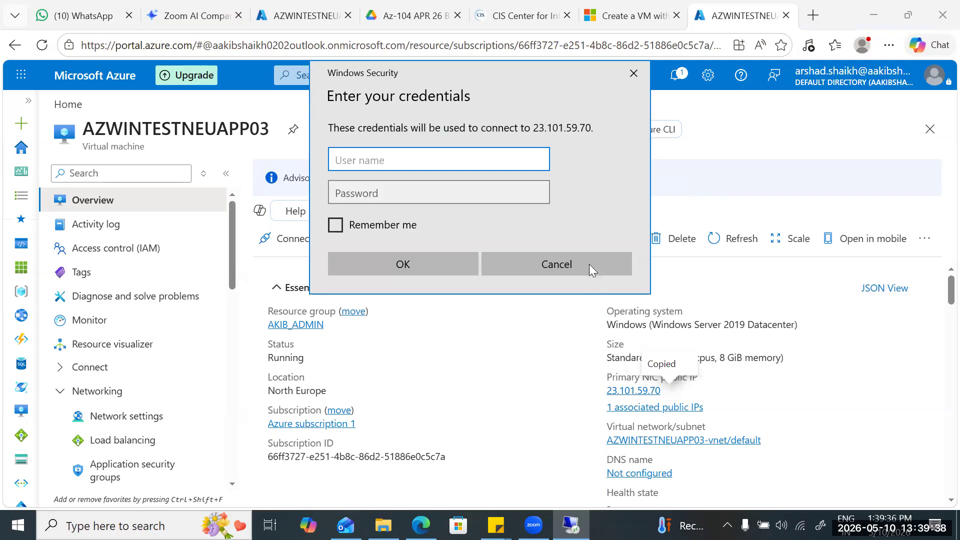
Sign in to the remote VM as azureuser with the account password copied from the sticky note, accepting the untrusted certificate.
text(user)
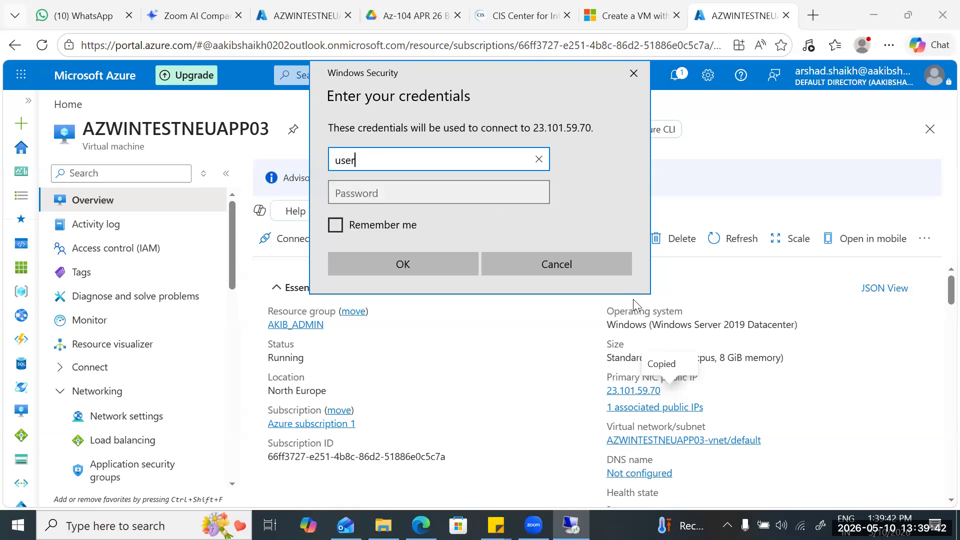
key(Home)
text(azure)
key(Tab)
key(alt+Tab)
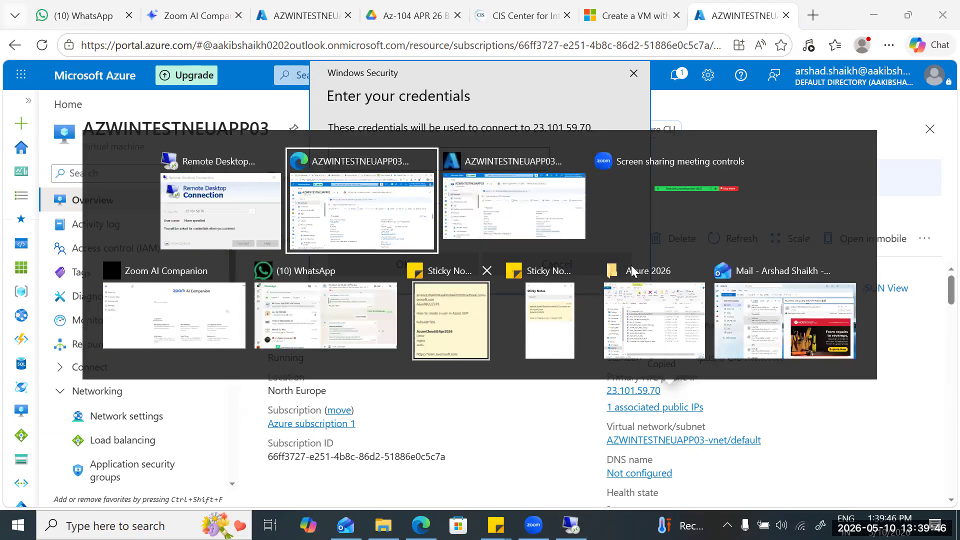
key(shift+Home)
key(ctrl+c)
key(alt+Tab)
key(ctrl+v)
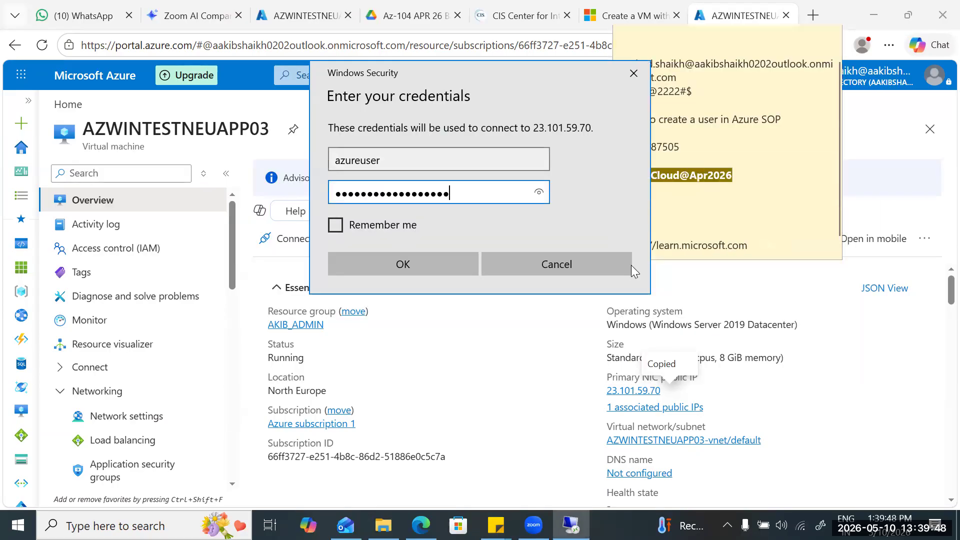
key(Return)
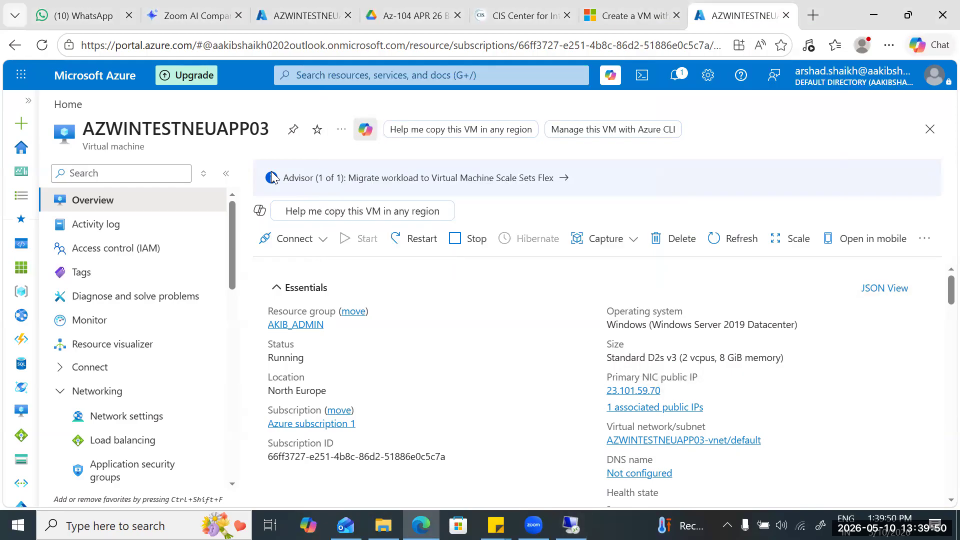
key(Left)
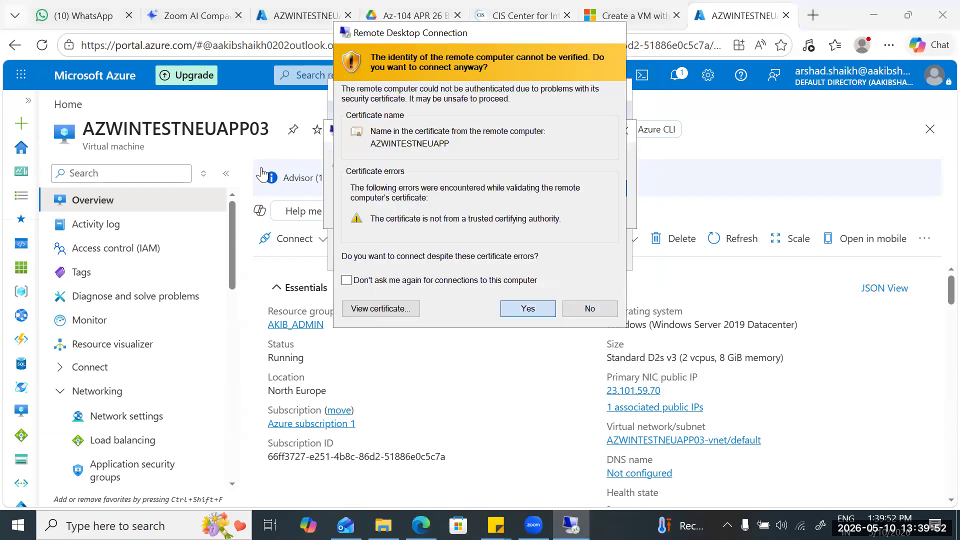
key(Return)
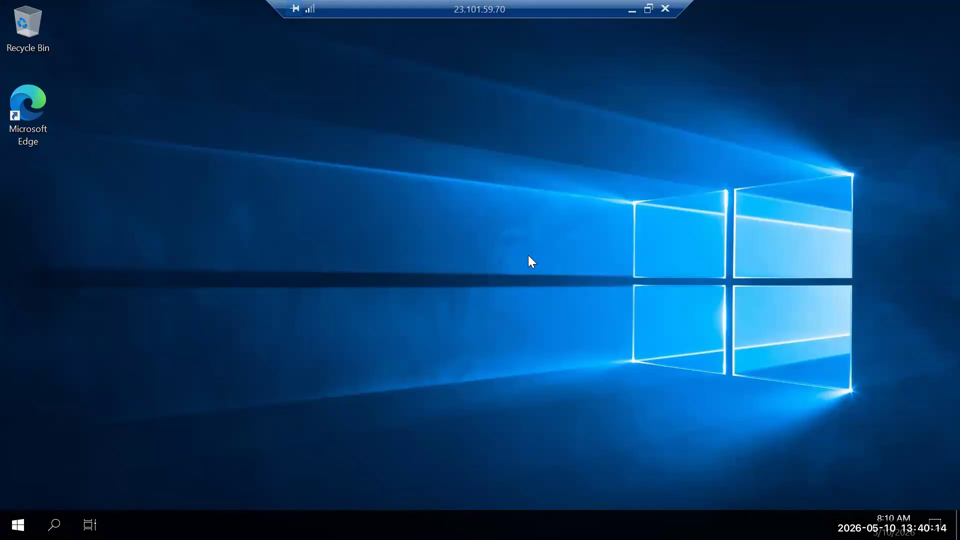
Open File Explorer on the remote VM and examine the drives listed under This PC.
key(super)
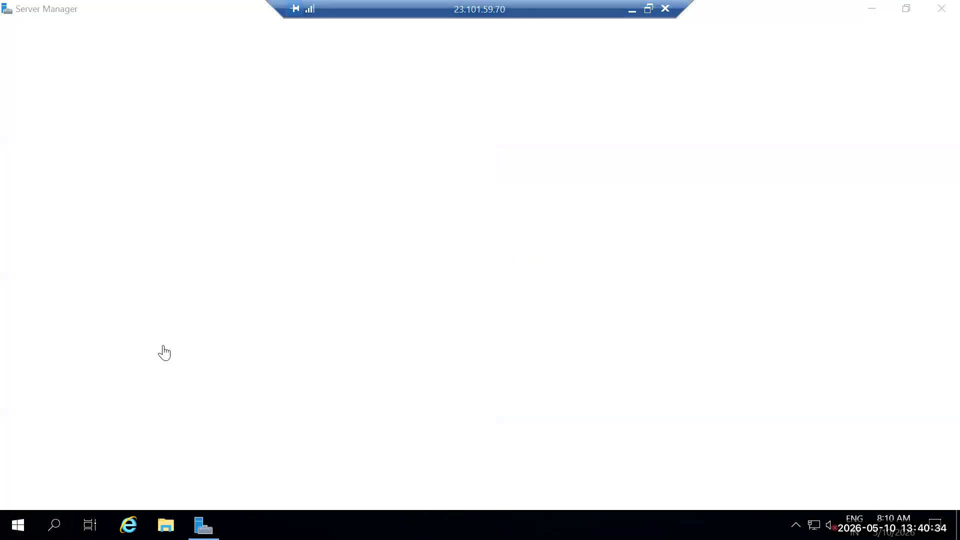
key(super+e)
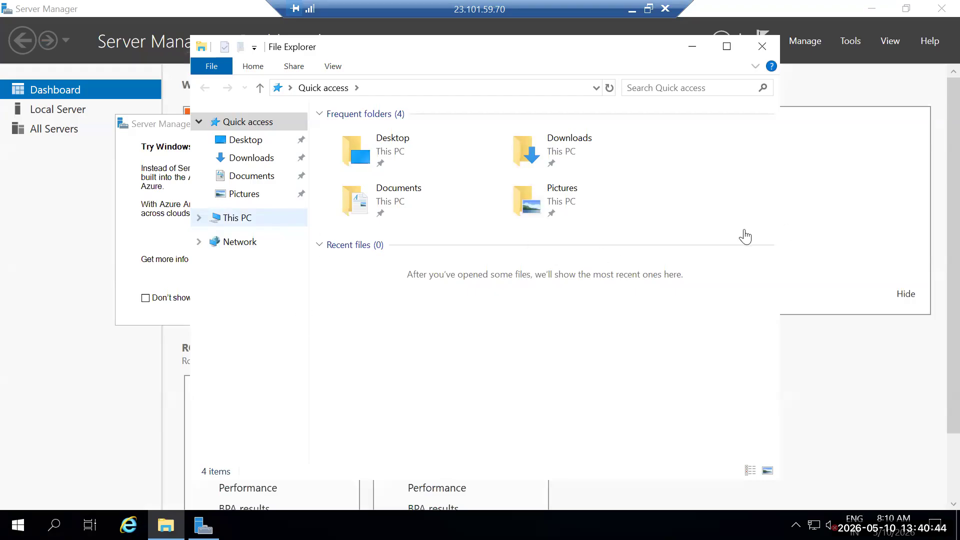
click(237, 218)
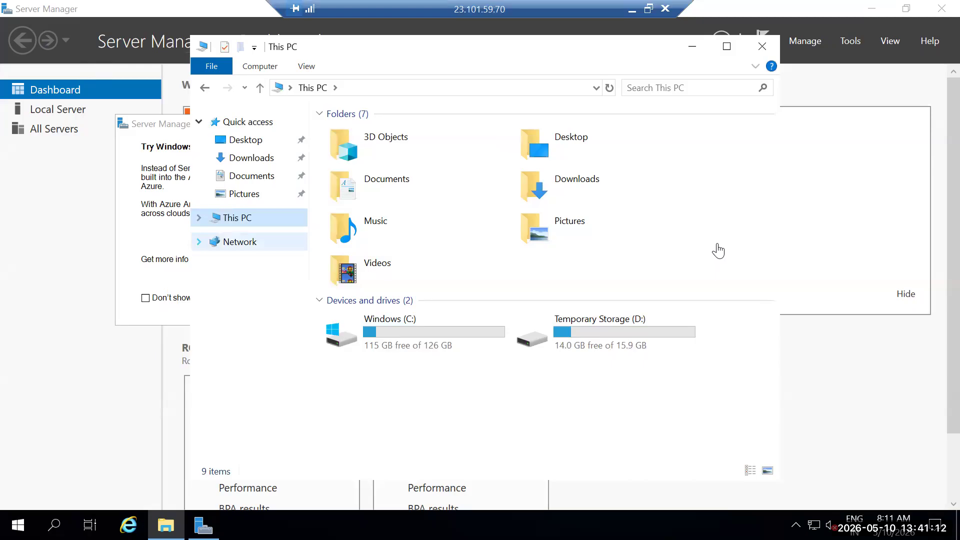
Launch Disk Management on the VM by running diskmgmt.msc, and cancel the prompt to initialize Disk 2.
click(54, 524)
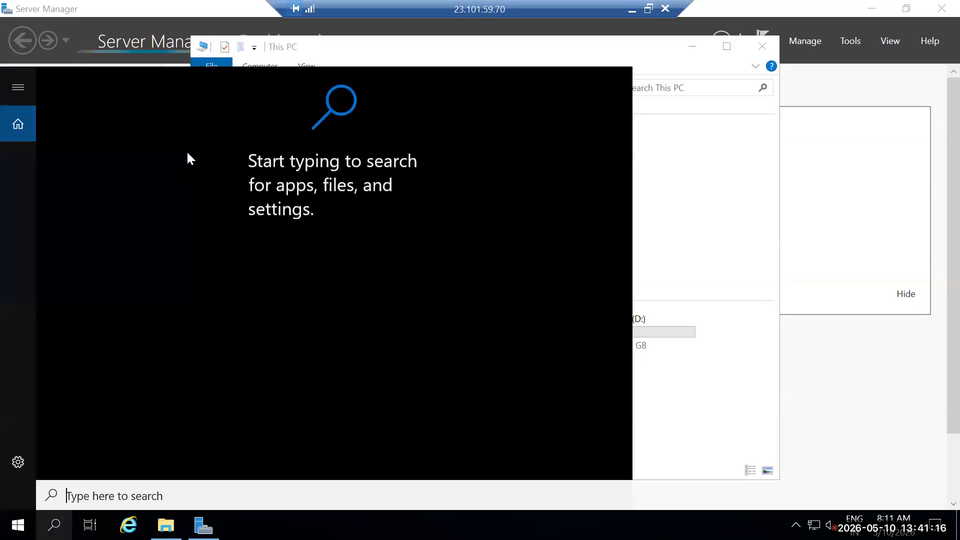
text(r)
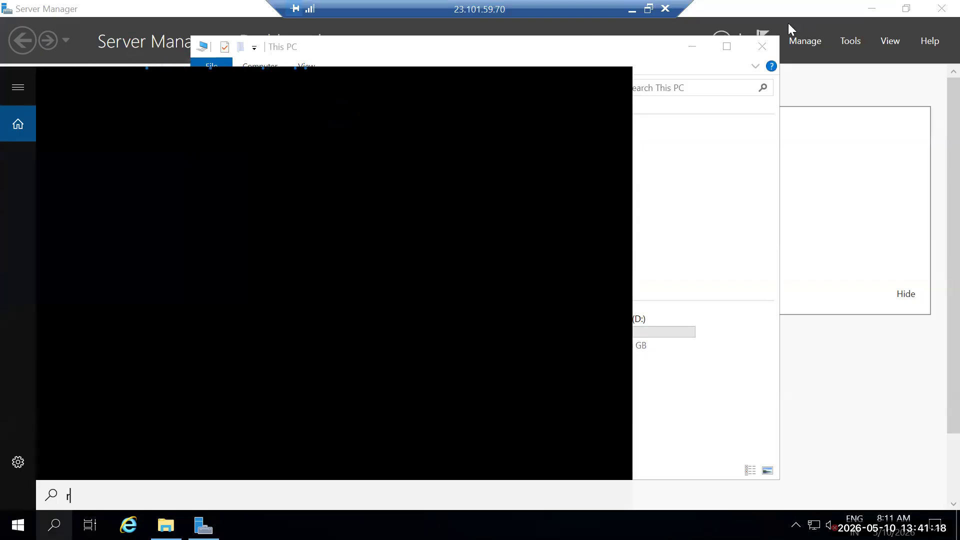
text(un)
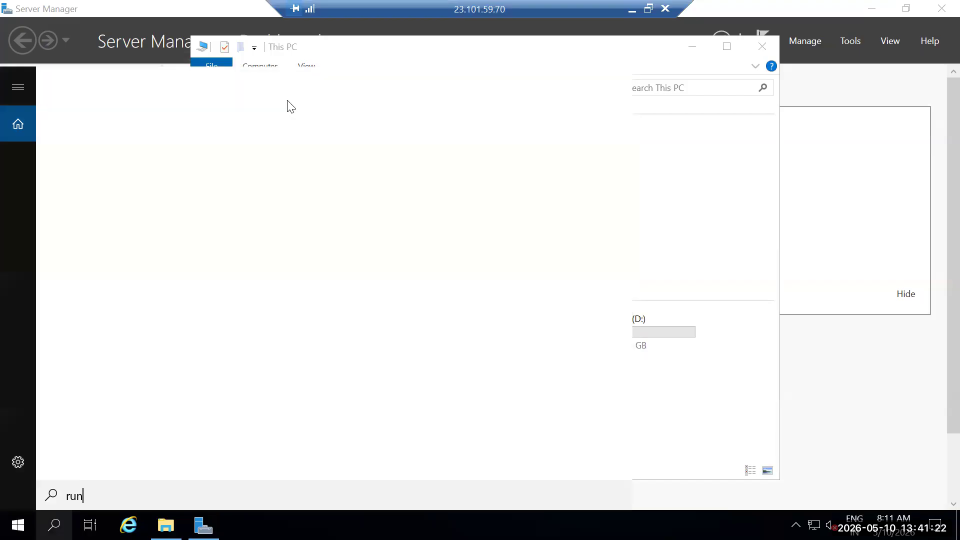
key(Return)
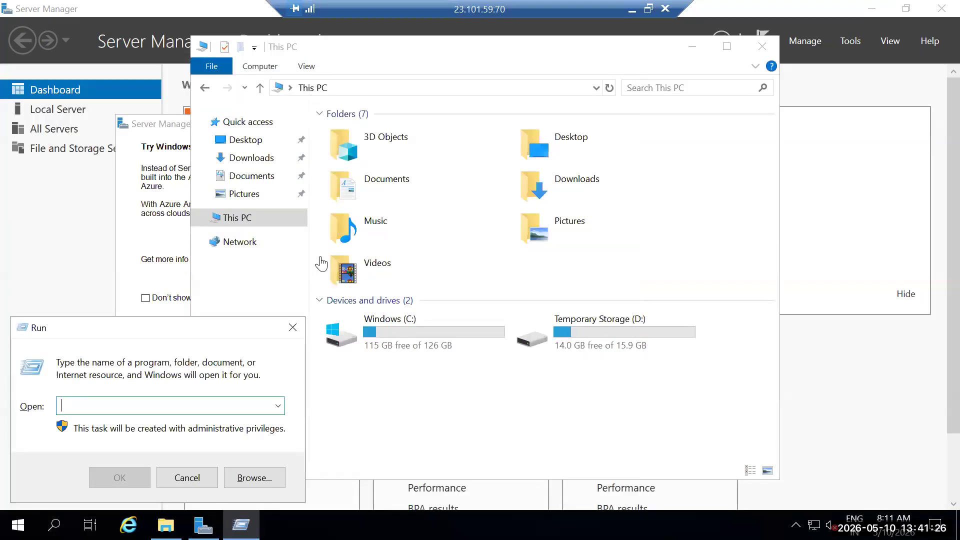
text(disk)
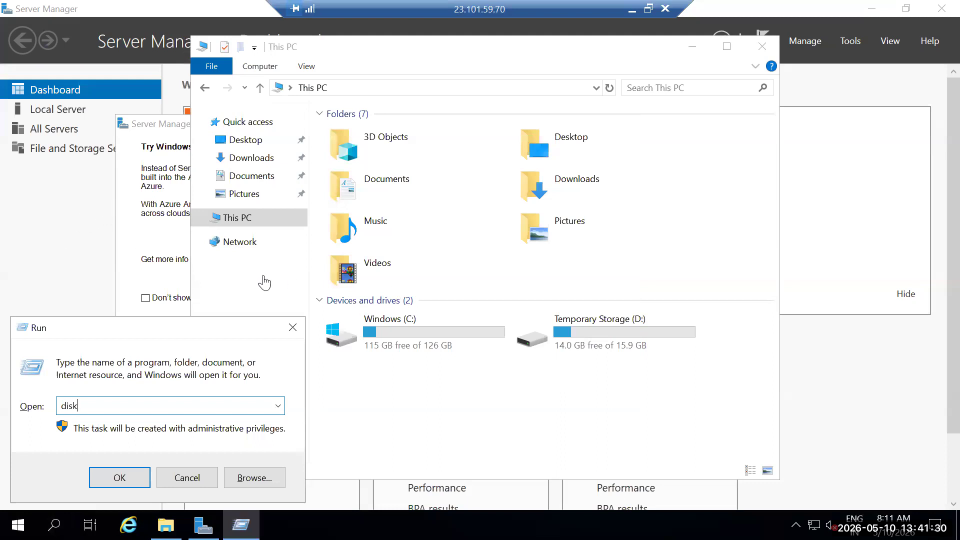
text(mgmt.msc)
key(Return)
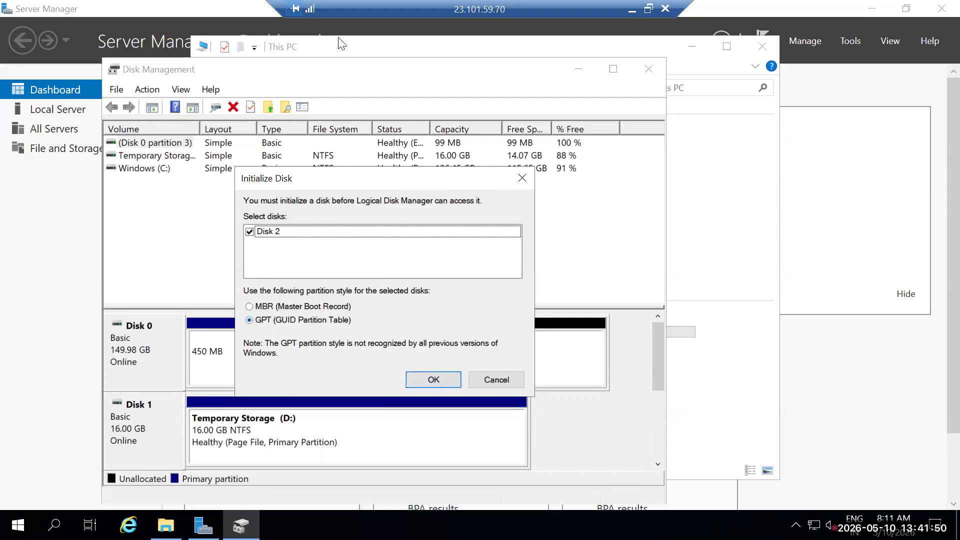
click(496, 380)
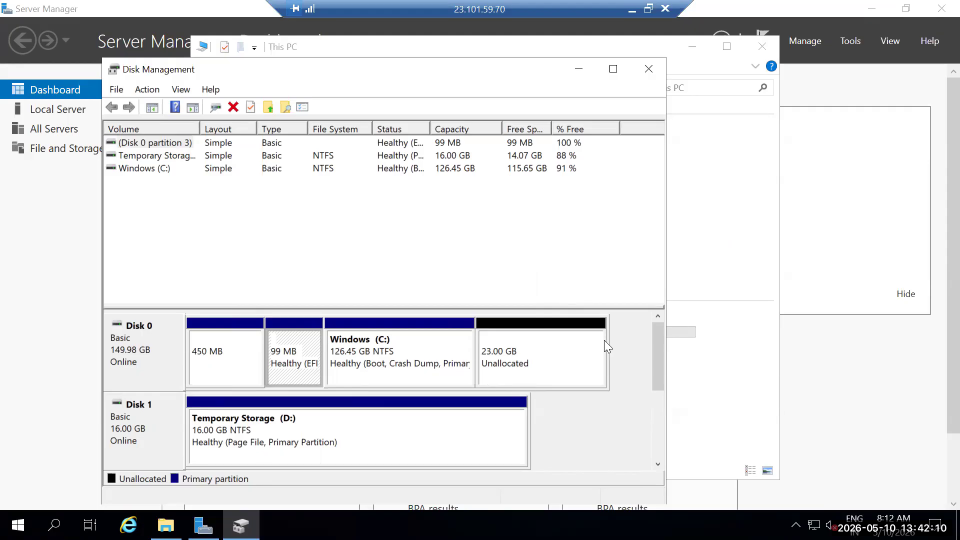
Extend the Windows (C:) volume with all 23551 MB of unallocated space on Disk 0.
click(548, 356)
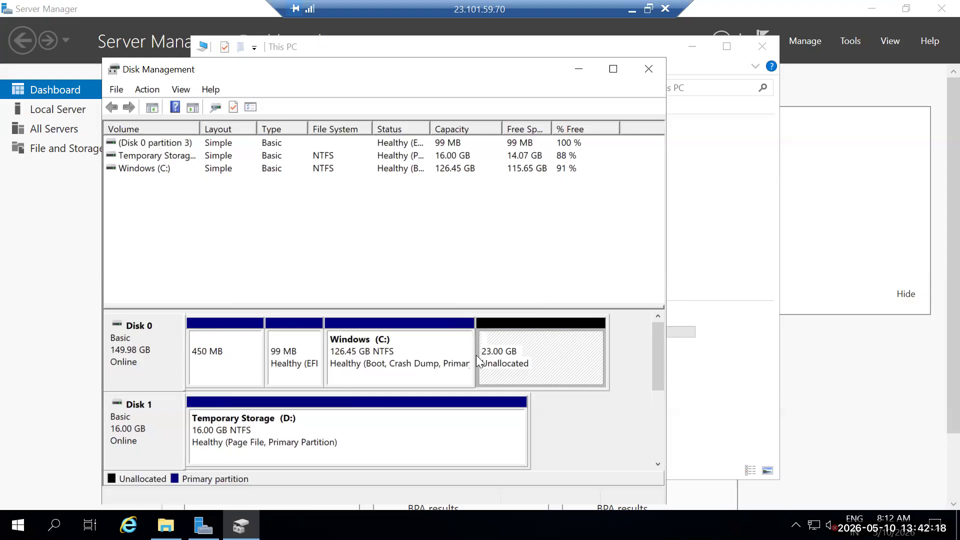
right_click(533, 363)
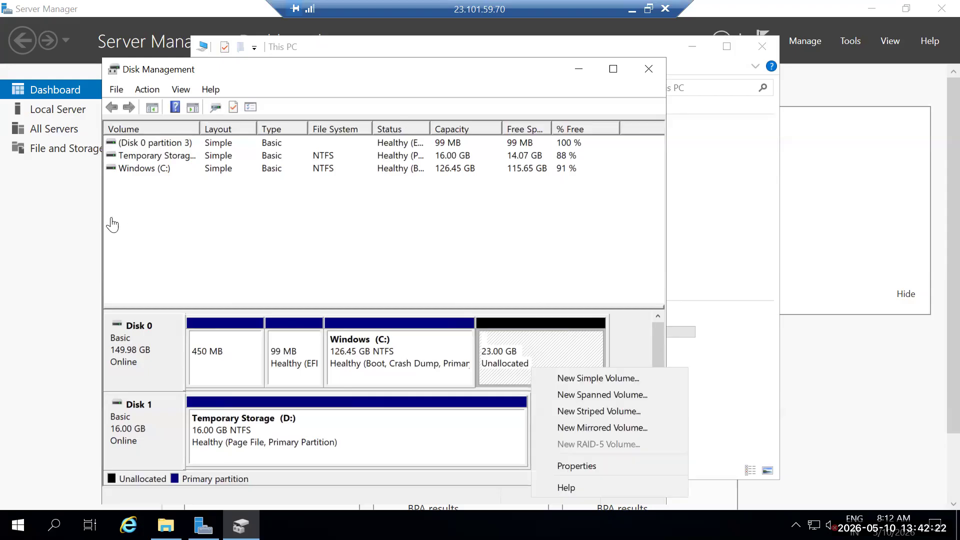
right_click(371, 341)
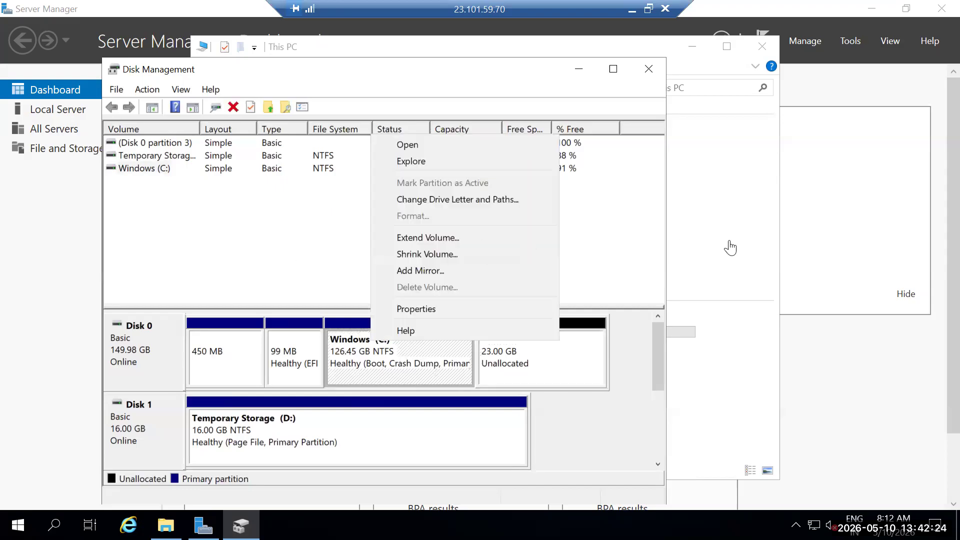
key(Up)
key(Up)
key(Up)
key(Up)
key(Up)
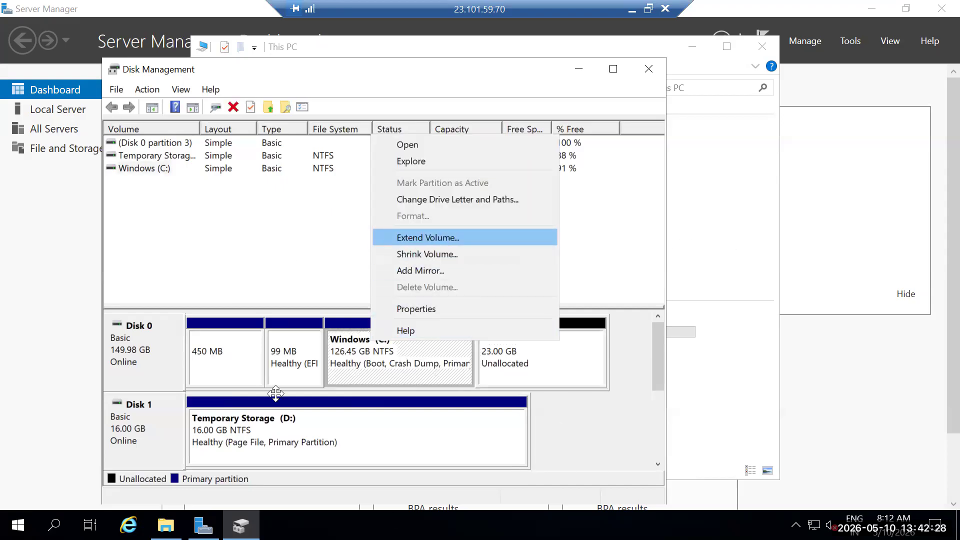
key(Return)
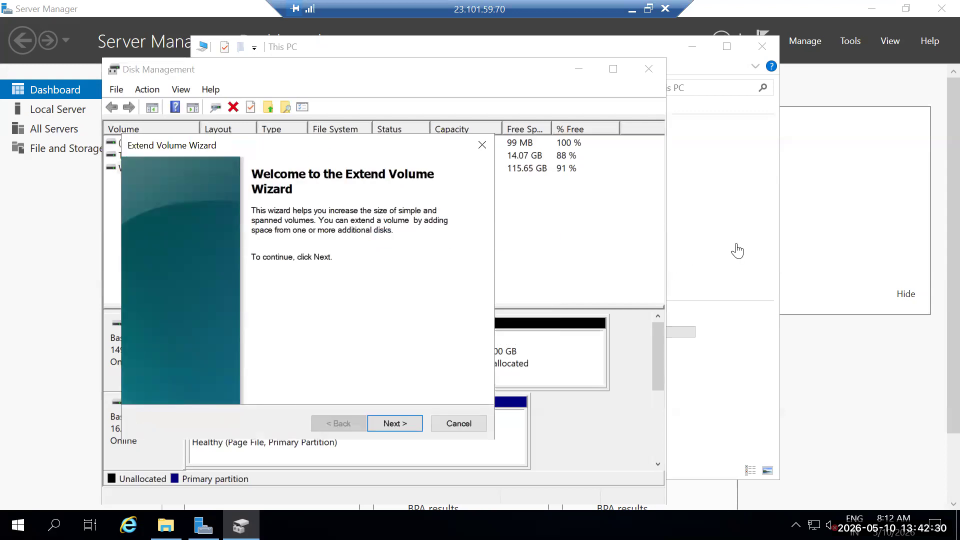
key(Return)
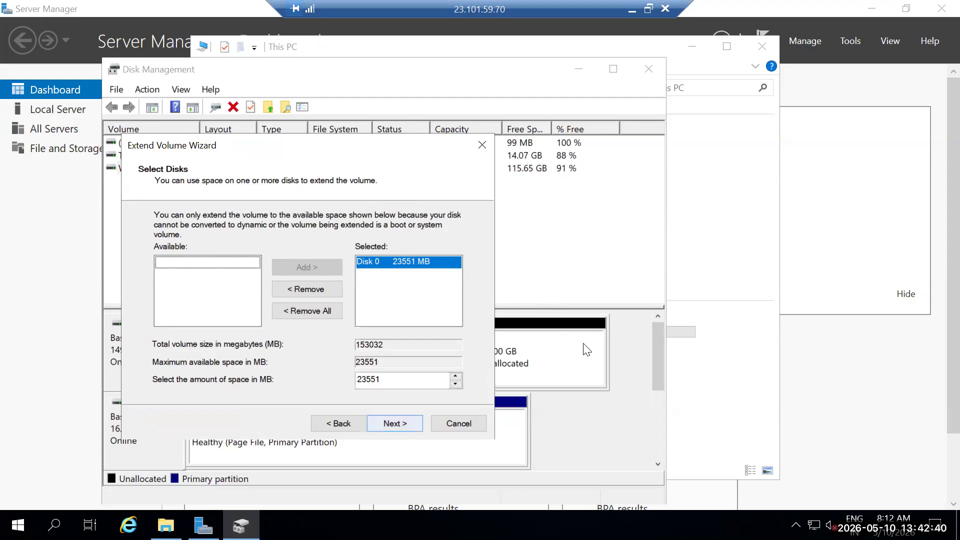
key(Return)
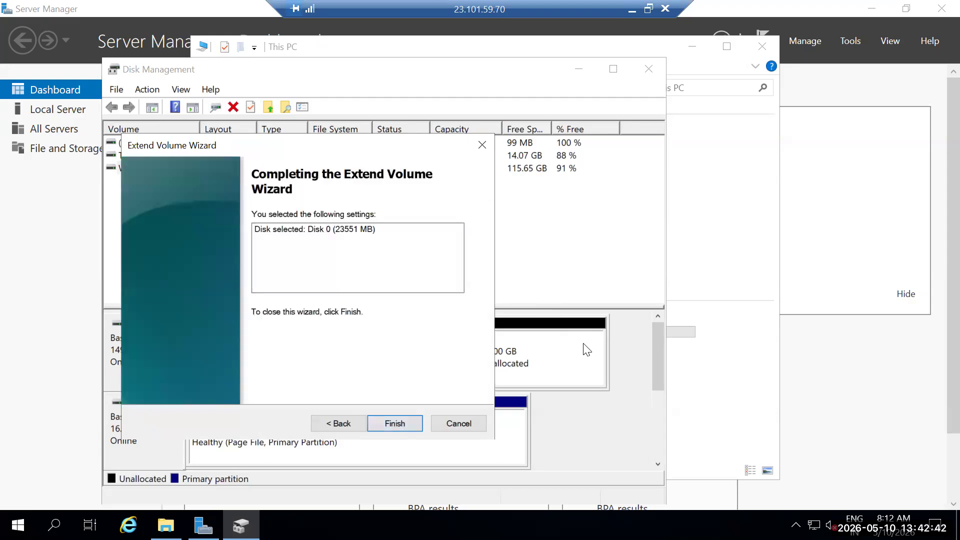
key(Return)
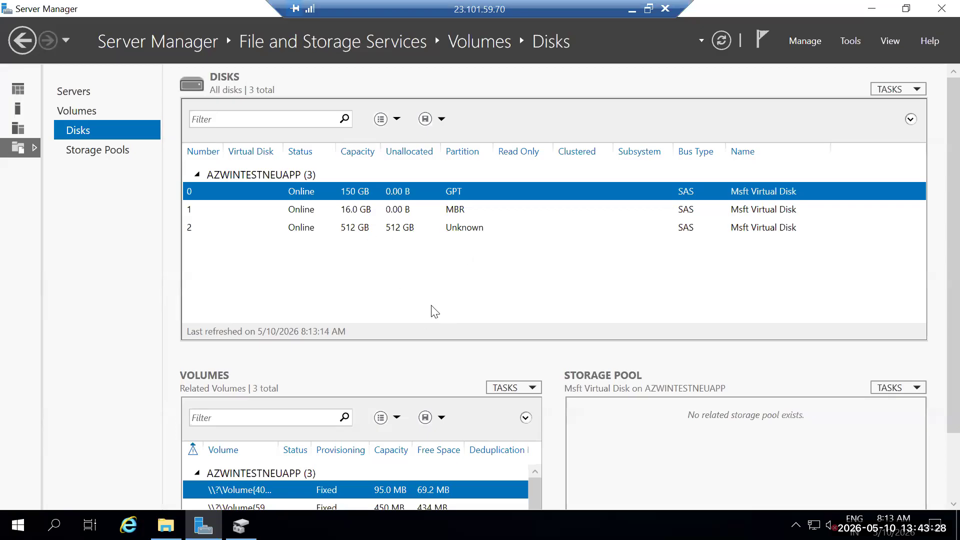
In Server Manager's disk list, initialize disk 2 as a GPT disk and accept that its data is erased.
right_click(450, 228)
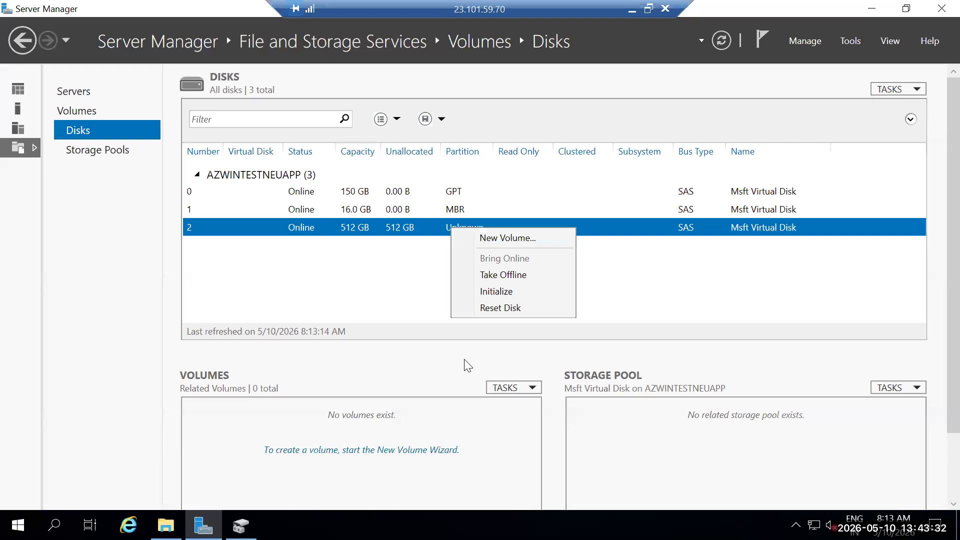
key(Down)
key(Down)
key(Down)
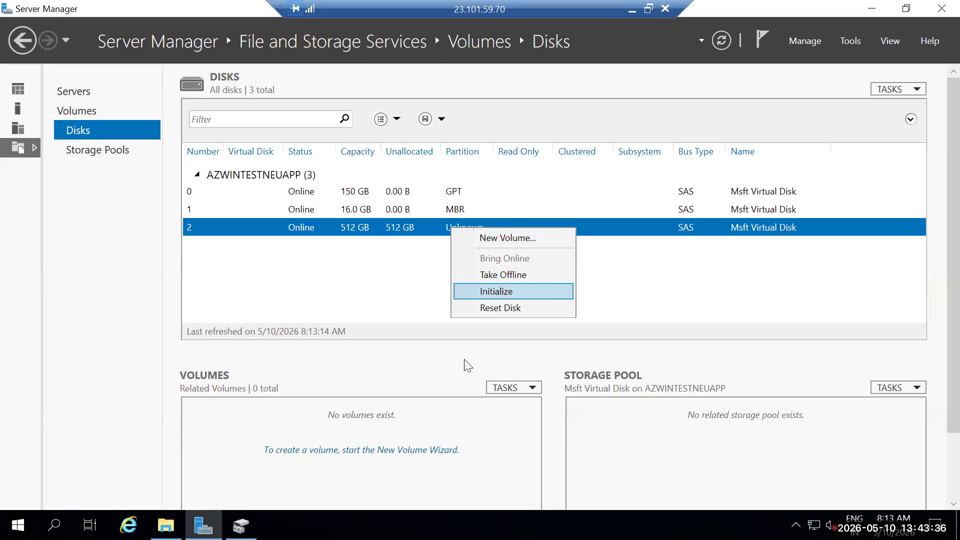
key(Return)
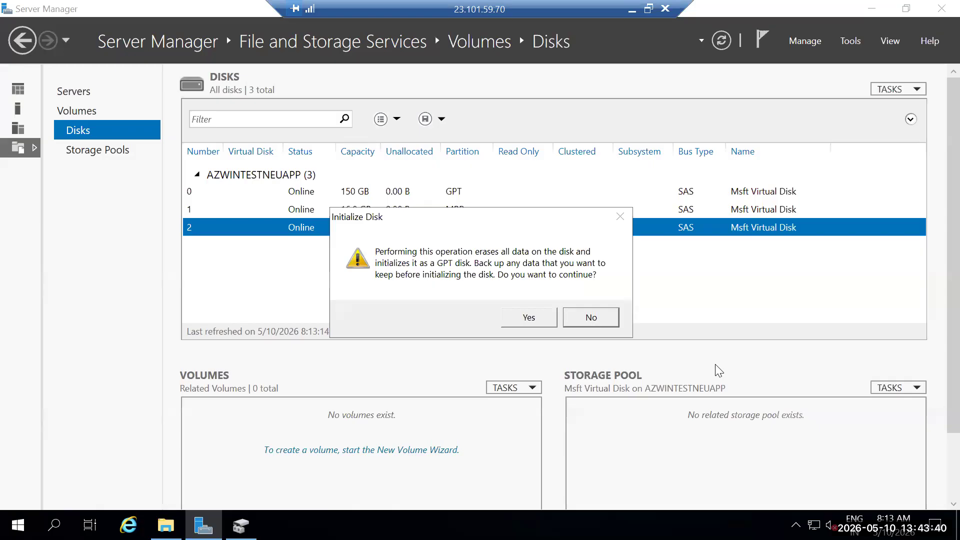
key(y)
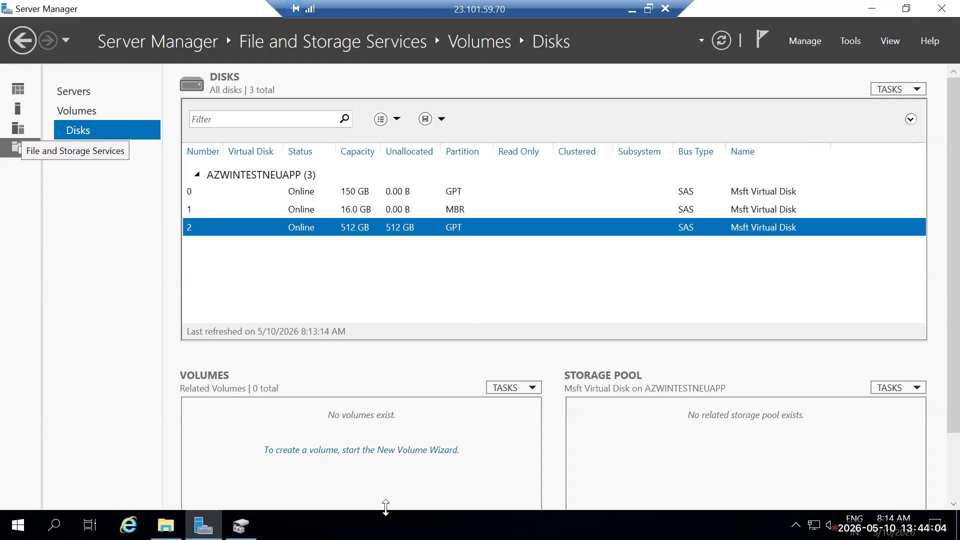
Switch to Disk Management and start a new simple volume on Disk 2's unallocated space with the full size of 524270 MB.
click(241, 524)
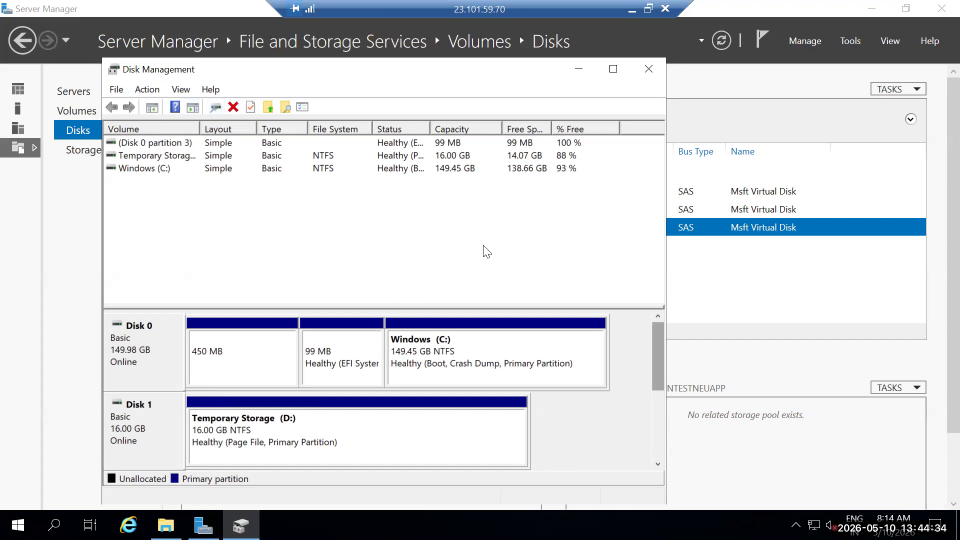
scroll(510, 407, down, 2)
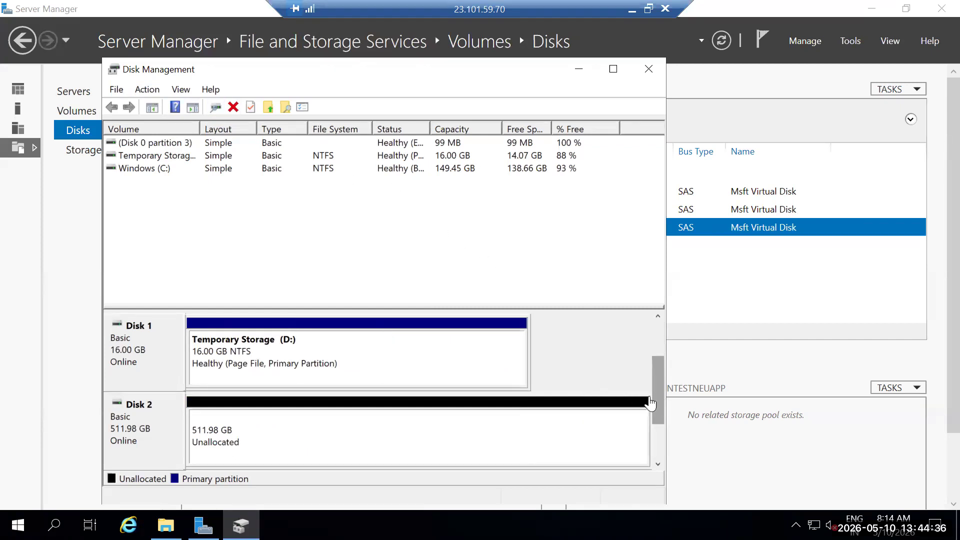
scroll(645, 396, down, 2)
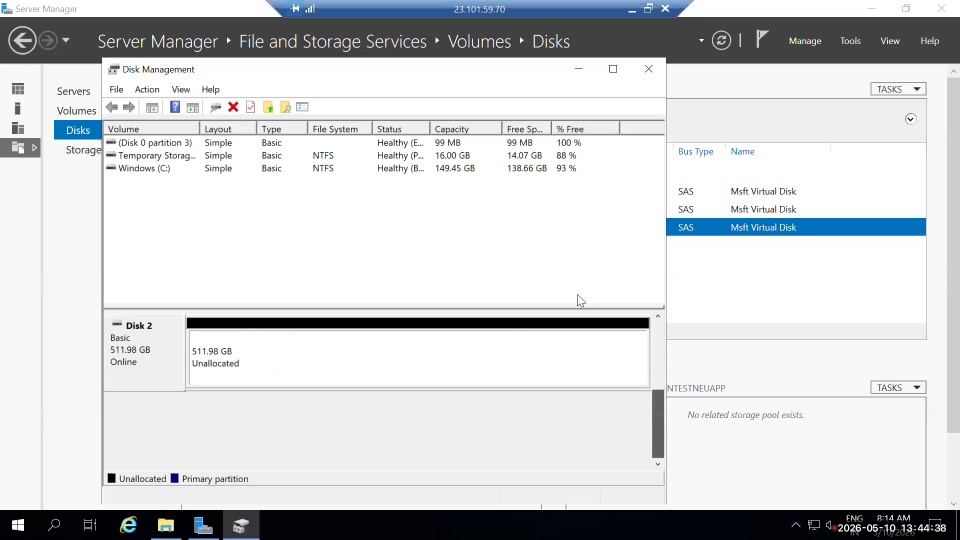
scroll(394, 161, up, 1)
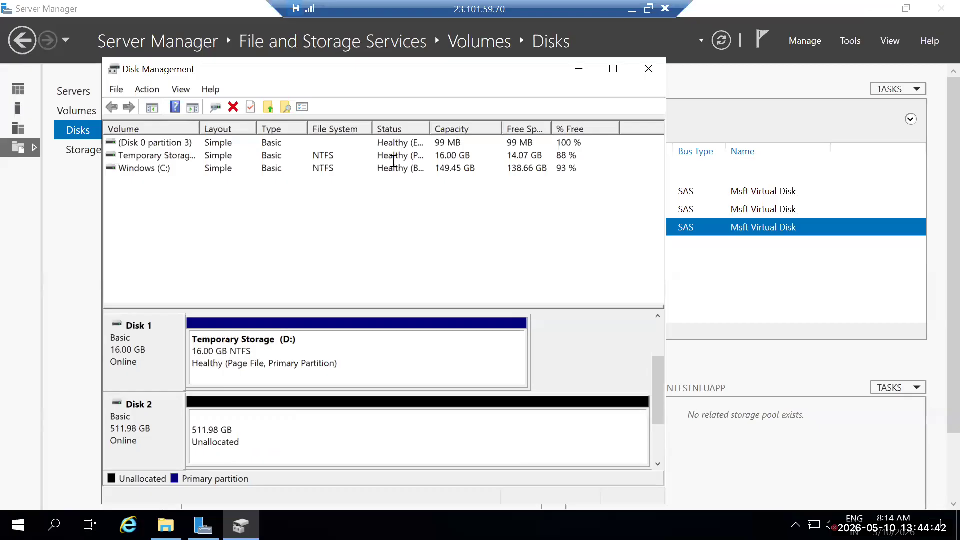
right_click(256, 431)
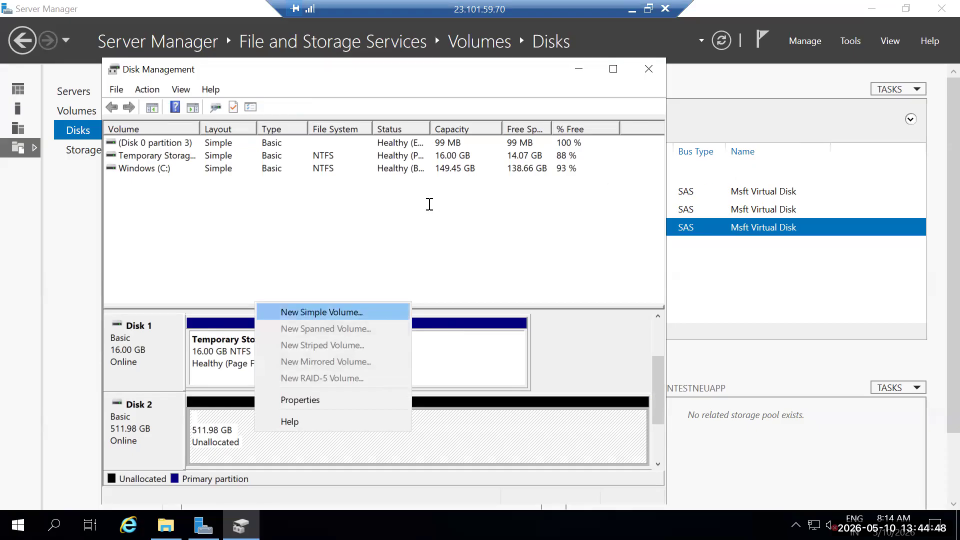
key(Return)
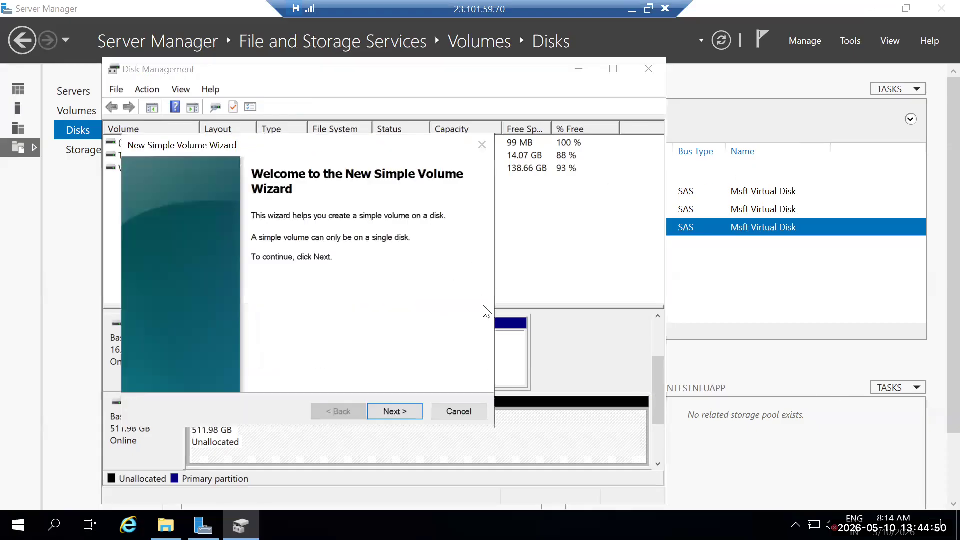
key(Return)
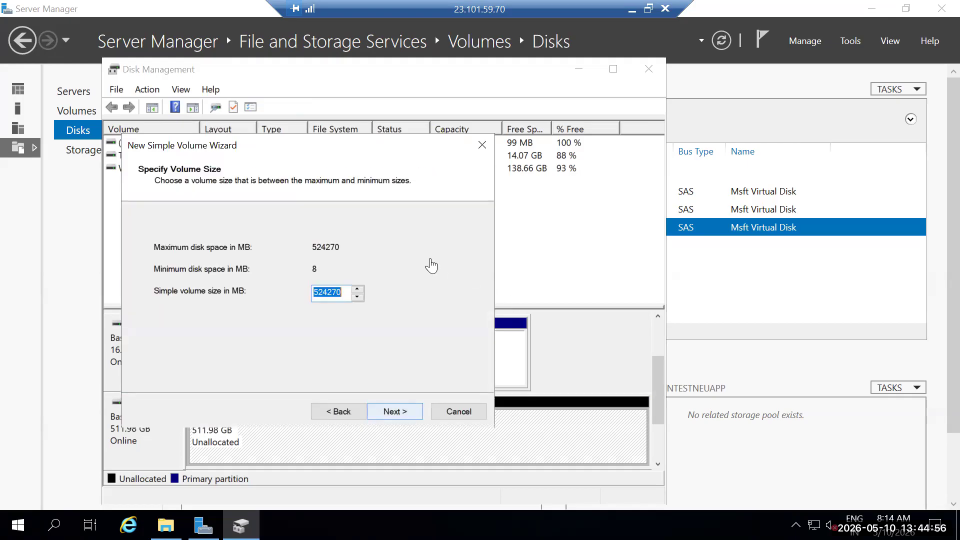
key(Return)
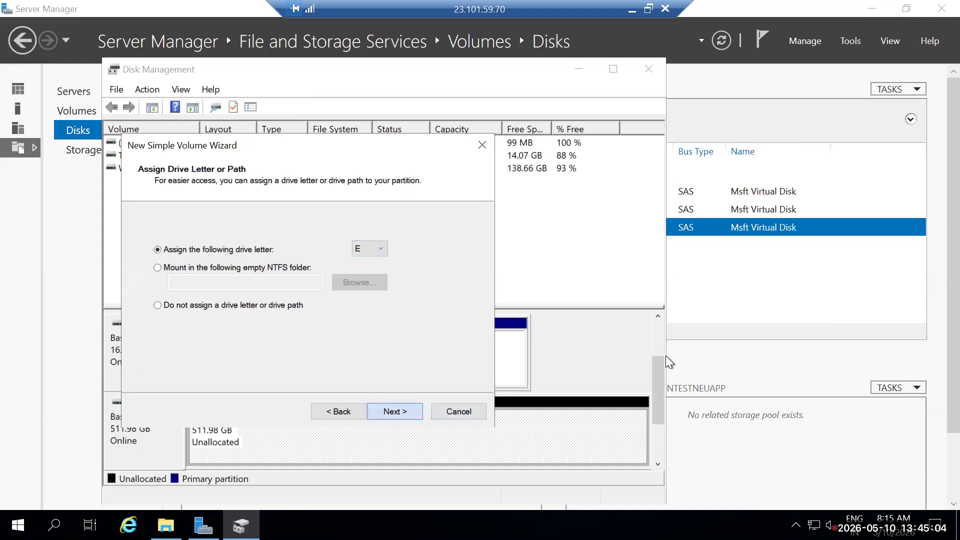
Assign drive letter E to the new simple volume and continue to the format settings.
key(Return)
key(alt+b)
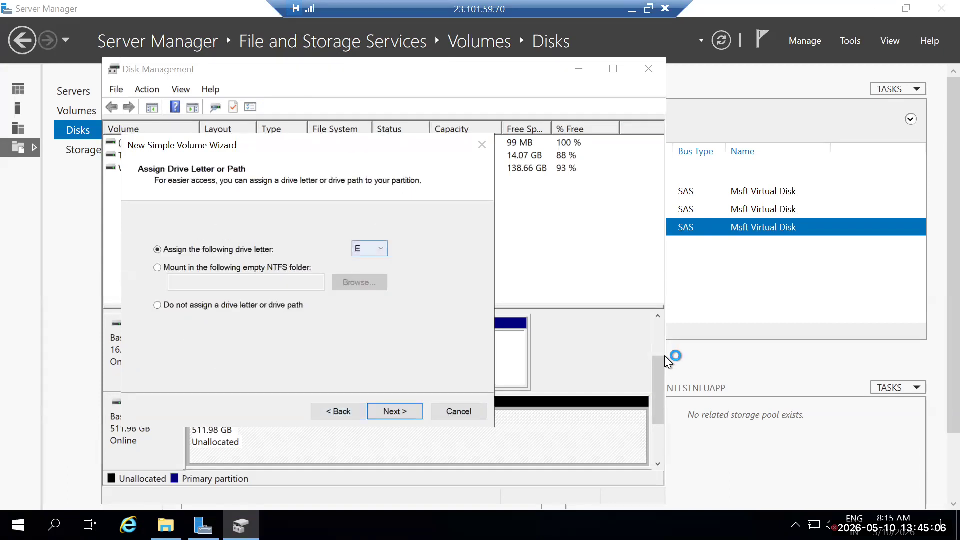
key(alt+Down)
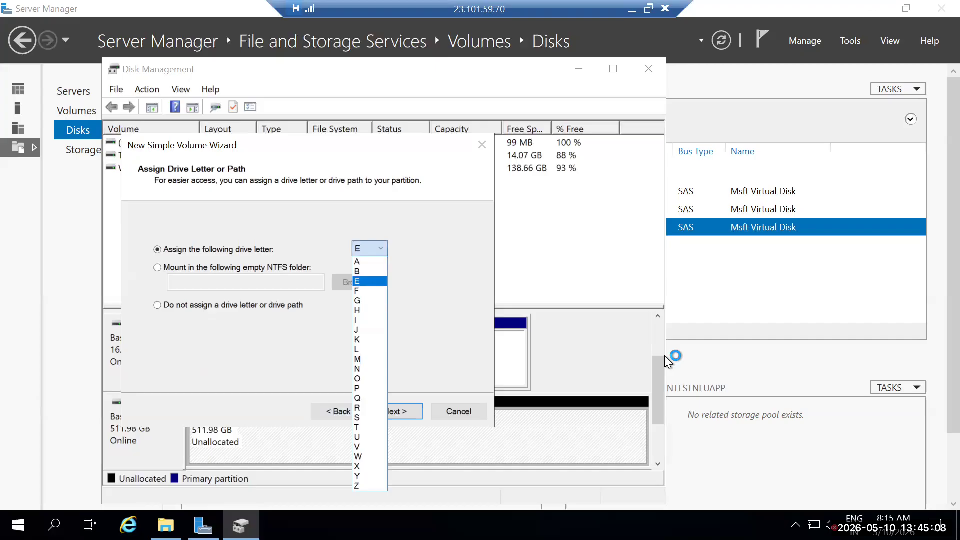
key(Up)
click(369, 281)
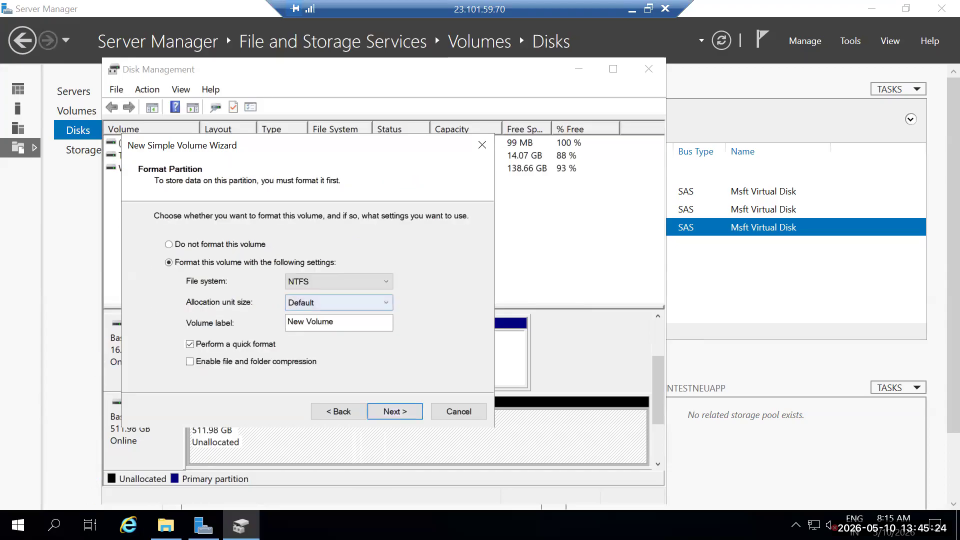
Label the new volume Private Data disk, keep NTFS with default allocation unit size and quick format, and finish creating it.
key(Return)
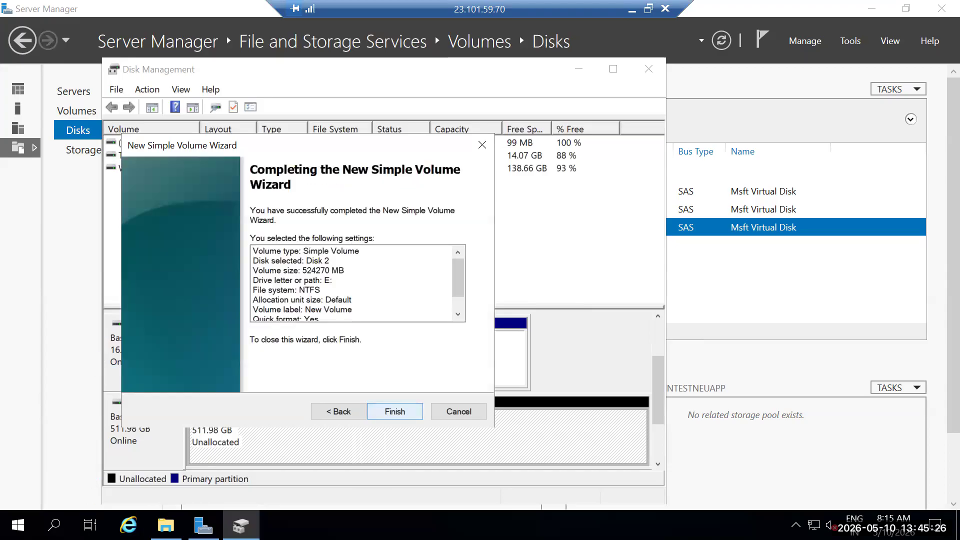
click(338, 411)
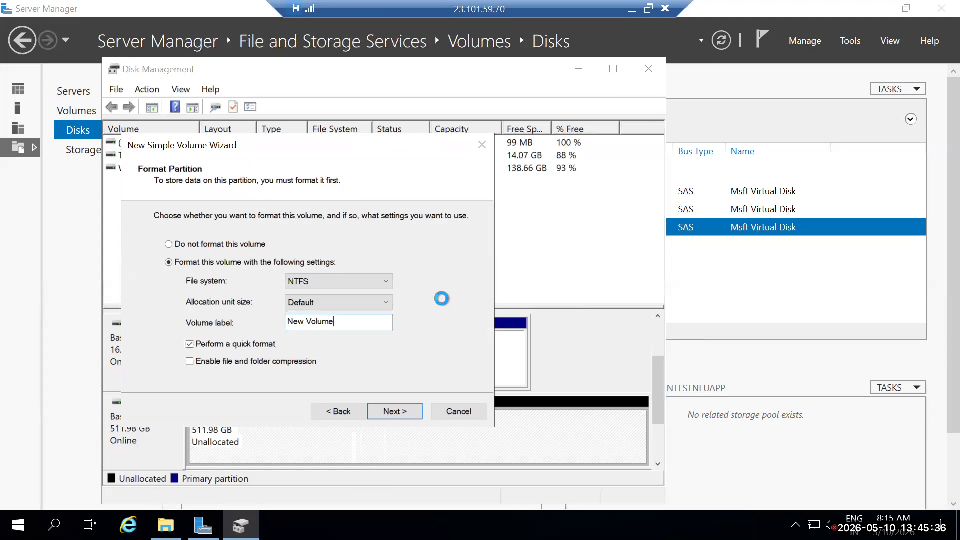
text(Private D)
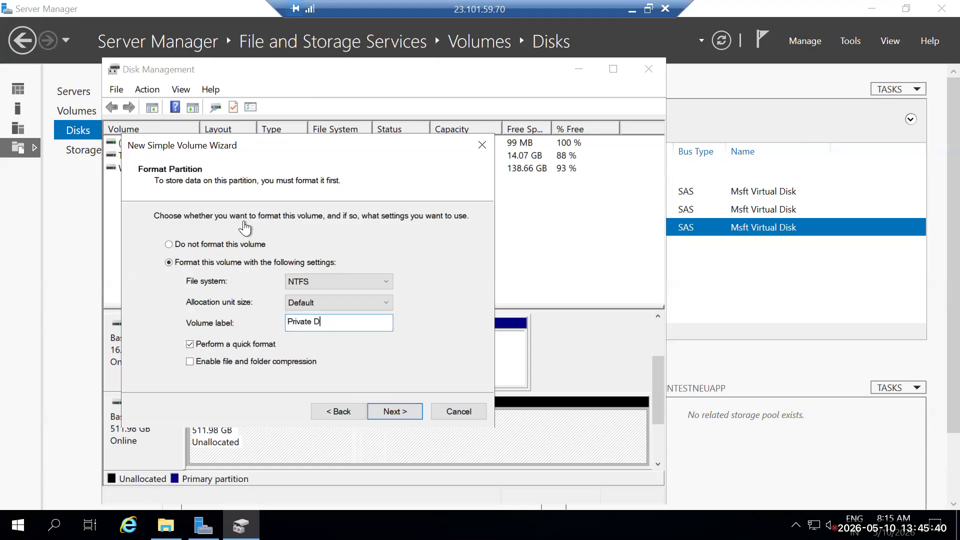
text(ata disk)
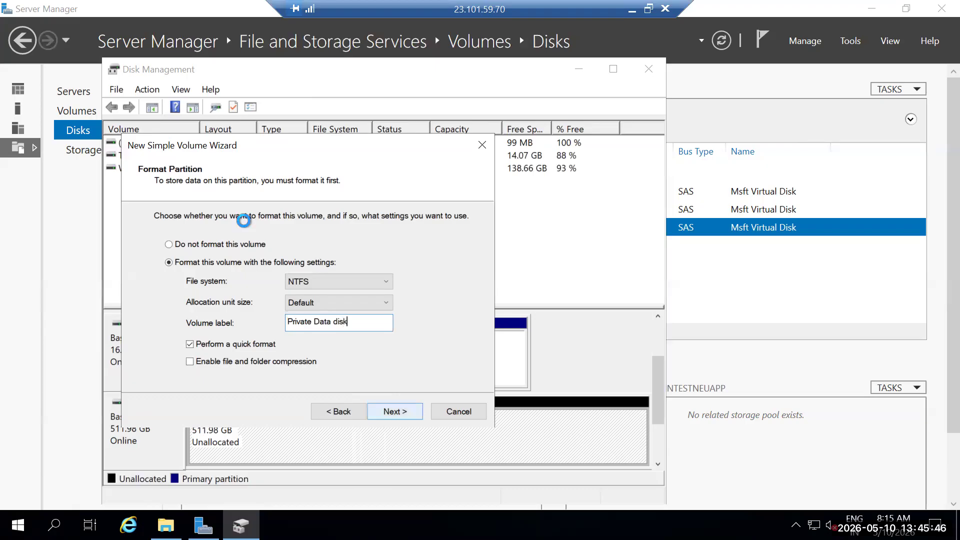
key(Return)
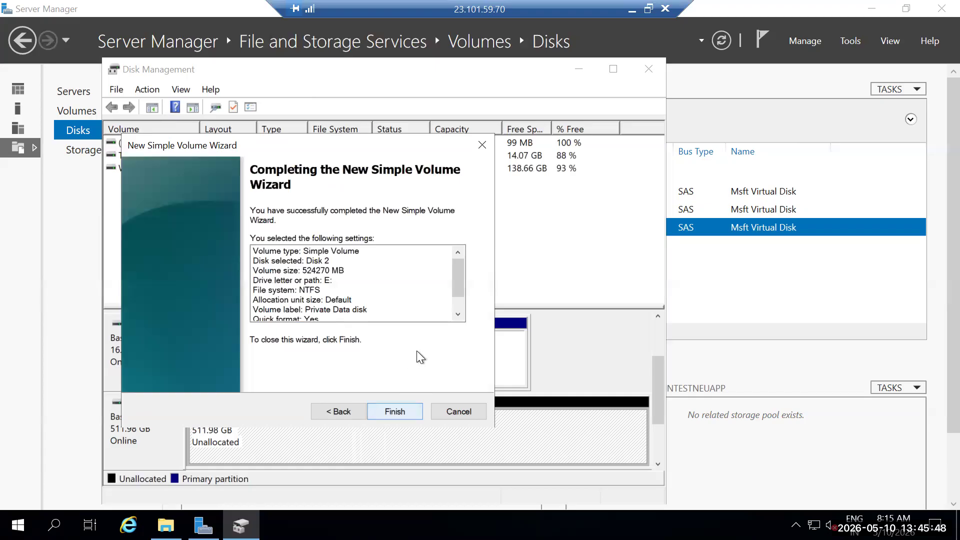
scroll(556, 350, down, 1)
key(Return)
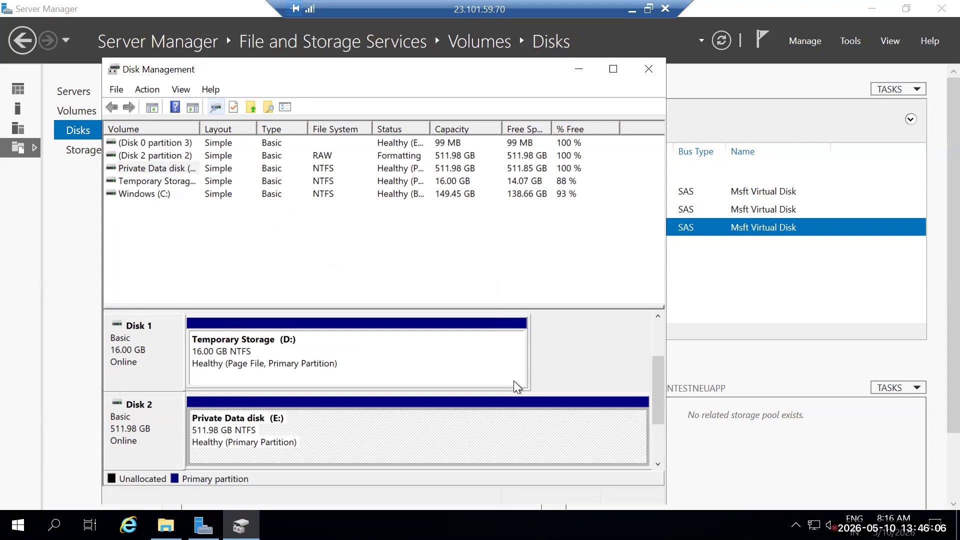
Examine the partition layout of Disks 0, 1 and 2, including the C: and Private Data disk (E:) volumes.
scroll(515, 387, up, 2)
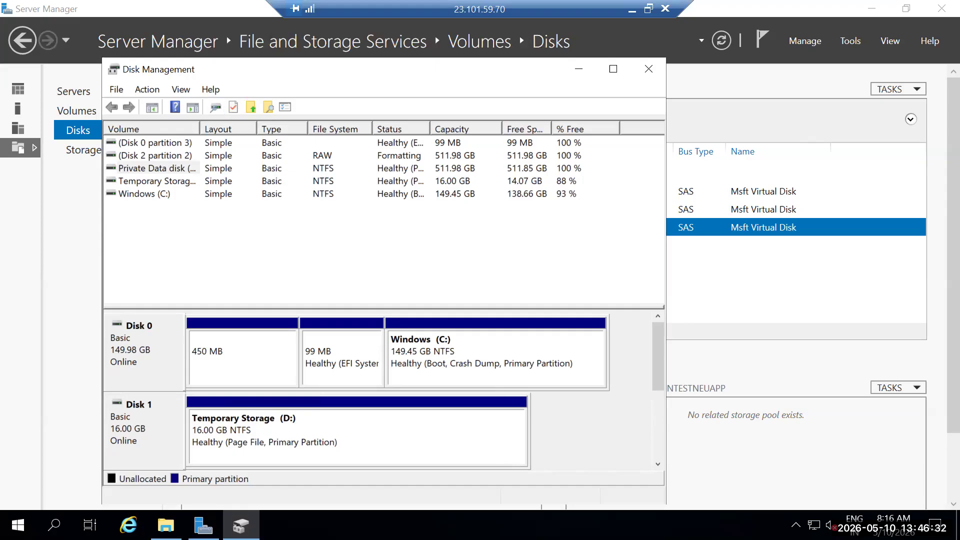
scroll(380, 390, down, 2)
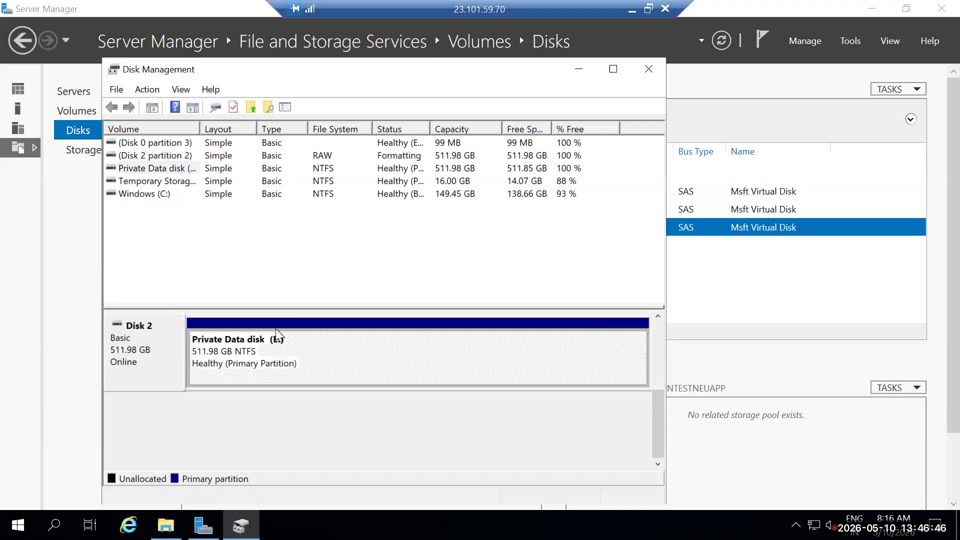
key(alt+Tab)
key(Tab)
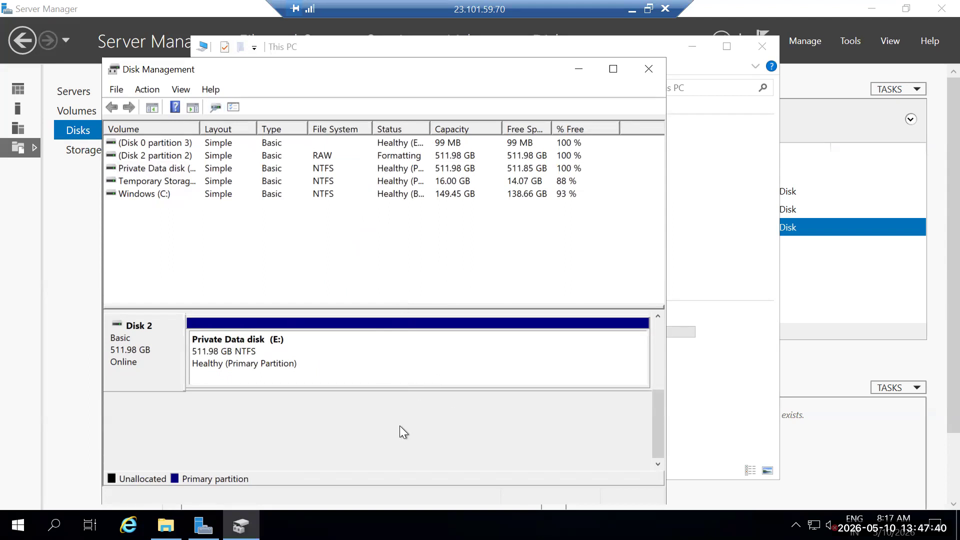
scroll(390, 327, up, 3)
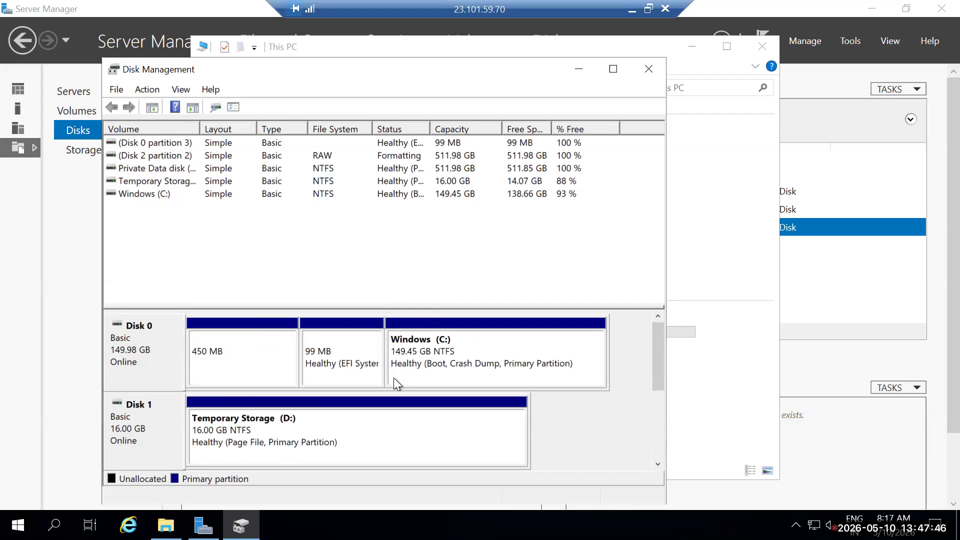
scroll(394, 377, down, 3)
scroll(393, 377, up, 3)
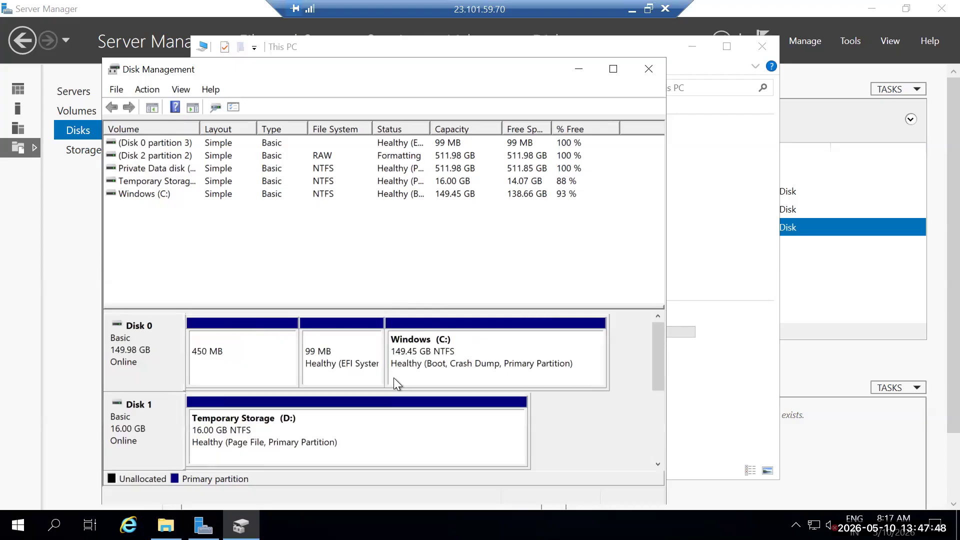